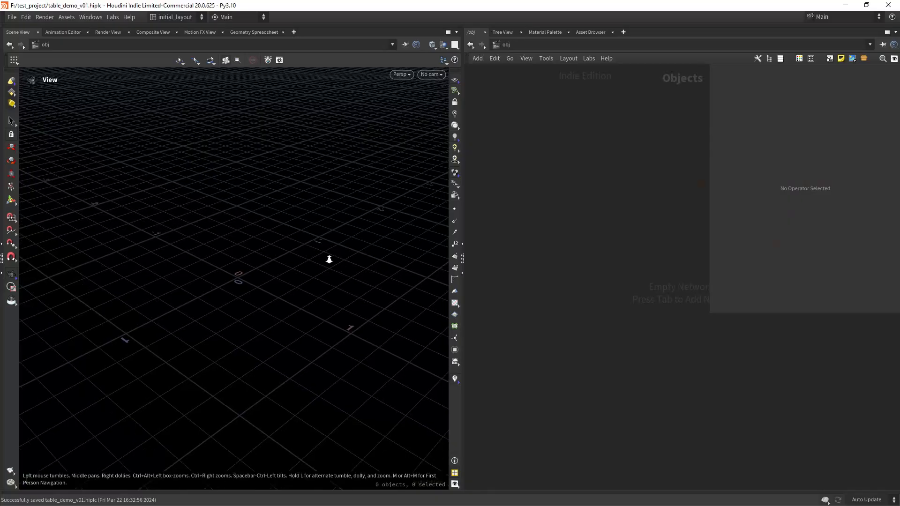
Step: Add a Geometry object to the object network and go inside it
{"action": "key", "text": "Tab"}
{"action": "type", "text": "geo"}
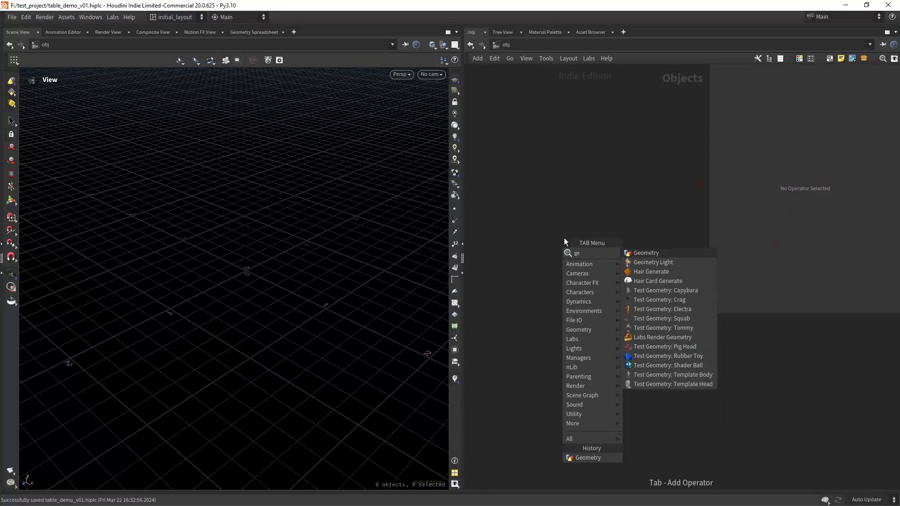
{"action": "key", "text": "Return"}
{"action": "left_click", "coordinate": [564, 238]}
{"action": "key", "text": "Return"}
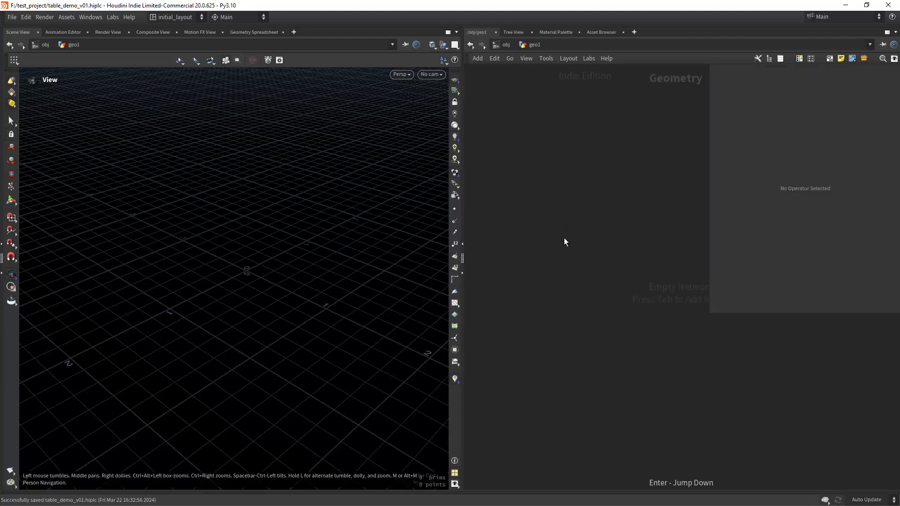
Step: Add a Grid node to the empty geometry network and frame the grid in the viewport
{"action": "key", "text": "Tab"}
{"action": "type", "text": "grid"}
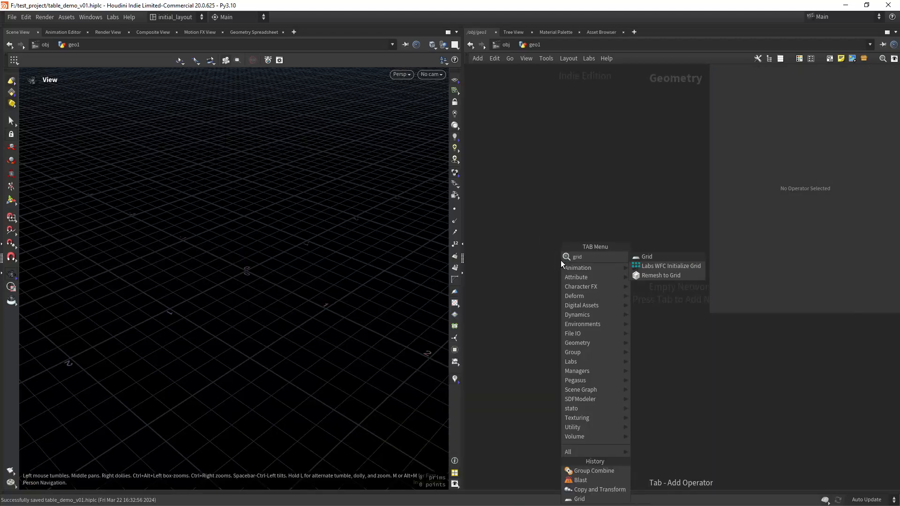
{"action": "key", "text": "Return"}
{"action": "left_click", "coordinate": [561, 260]}
{"action": "left_click_drag", "start_coordinate": [326, 271], "coordinate": [251, 287]}
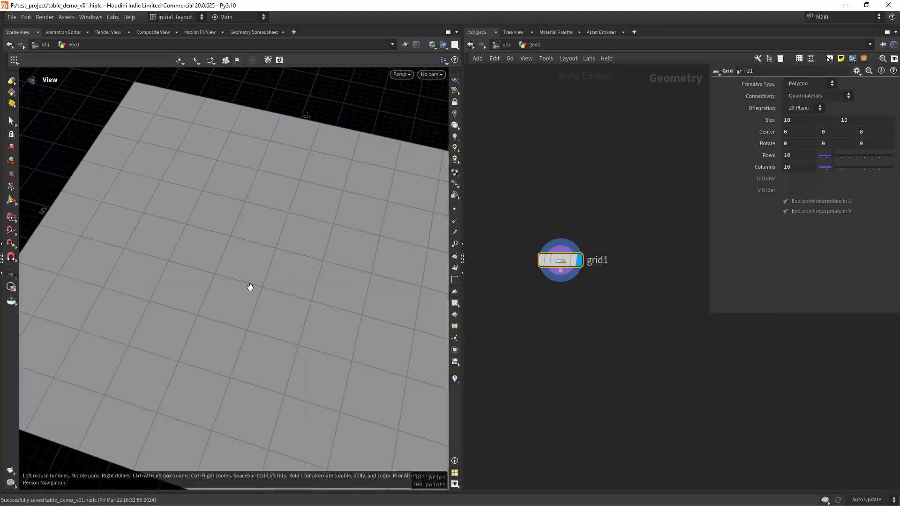
{"action": "right_click_drag", "start_coordinate": [251, 286], "coordinate": [323, 272]}
{"action": "left_click_drag", "start_coordinate": [267, 329], "coordinate": [325, 305]}
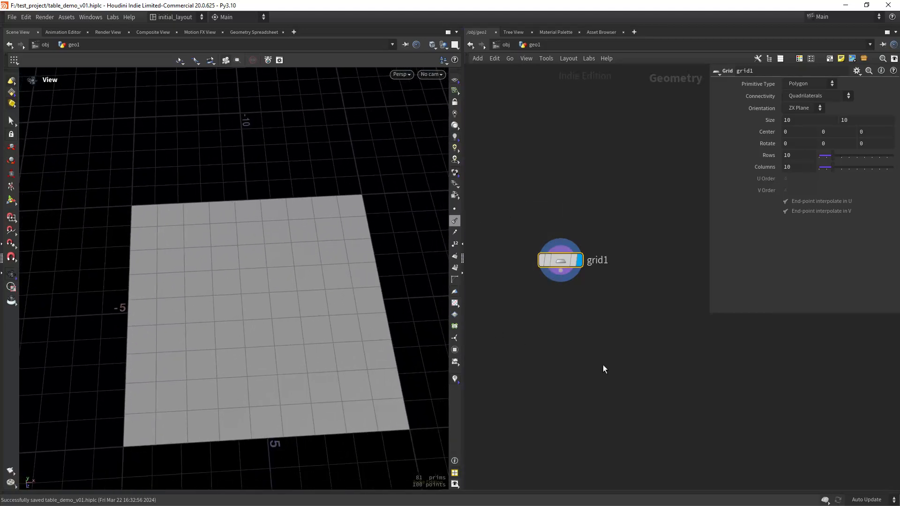
Step: Set the grid's second size value to 1 to make it a narrow strip
{"action": "double_click", "coordinate": [852, 120]}
{"action": "type", "text": "1"}
{"action": "key", "text": "Return"}
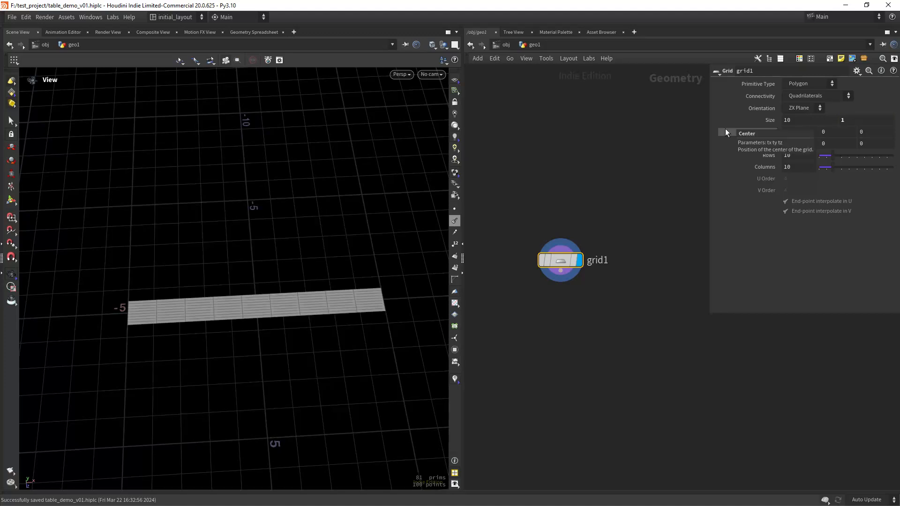
Step: Set the grid to 2 rows and 13 columns
{"action": "double_click", "coordinate": [799, 167]}
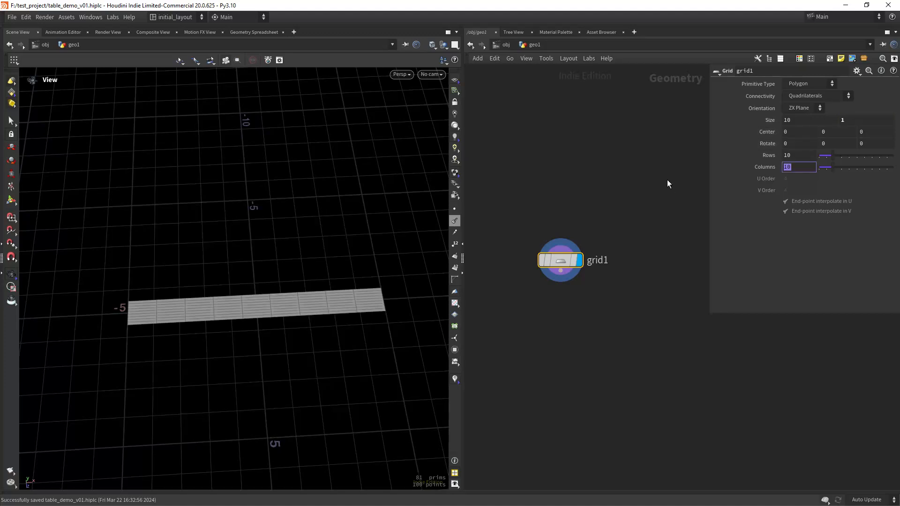
{"action": "type", "text": "2"}
{"action": "key", "text": "Return"}
{"action": "double_click", "coordinate": [781, 156]}
{"action": "type", "text": "2"}
{"action": "key", "text": "Tab"}
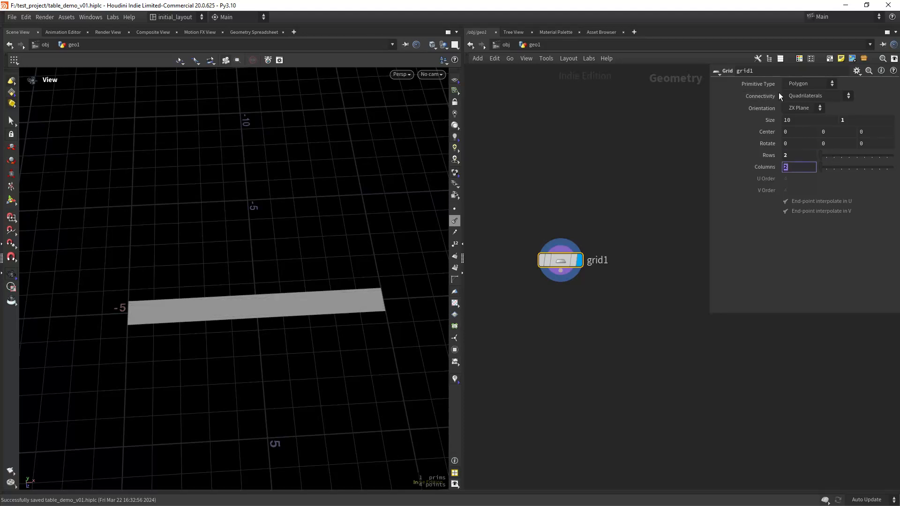
{"action": "type", "text": "13"}
{"action": "key", "text": "Return"}
{"action": "right_click_drag", "start_coordinate": [308, 317], "coordinate": [325, 308]}
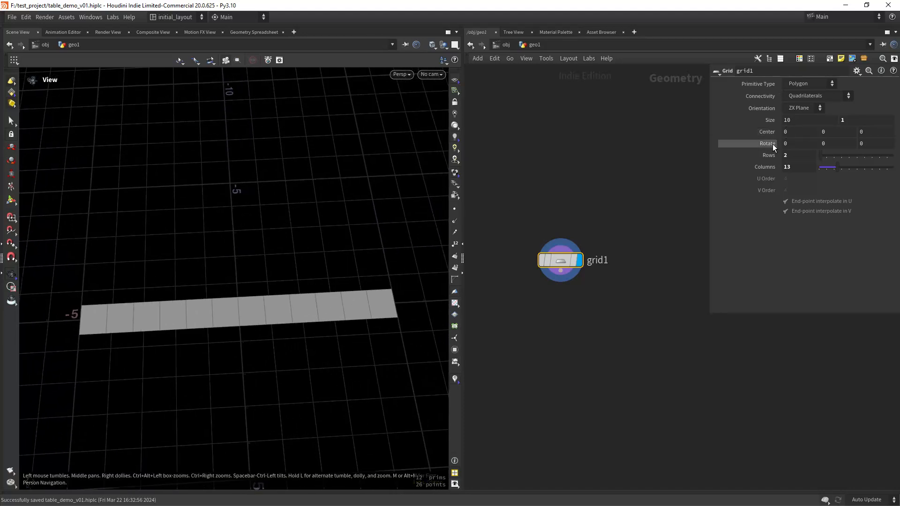
Step: Change the grid's connectivity to Alternating Triangles
{"action": "left_click", "coordinate": [799, 100]}
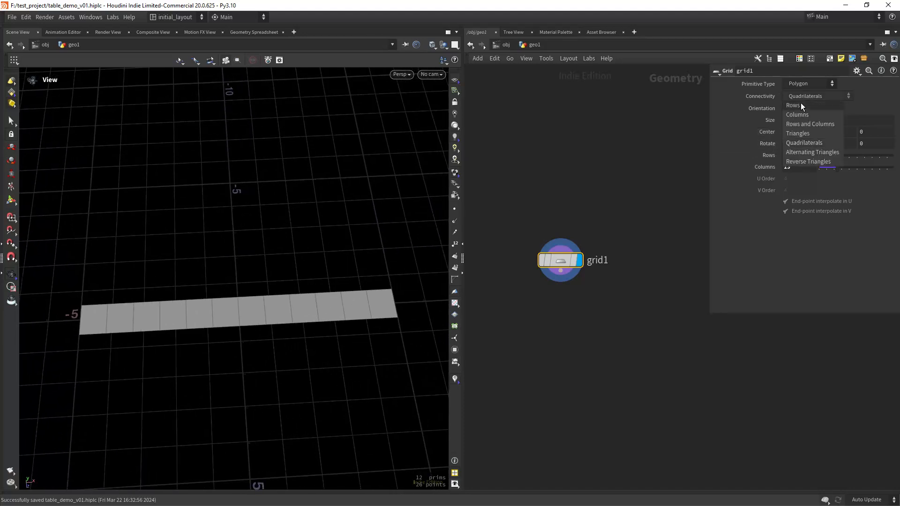
{"action": "left_click", "coordinate": [806, 156]}
{"action": "left_click_drag", "start_coordinate": [264, 331], "coordinate": [300, 302]}
Step: Add a Copy and Transform node below the grid, fed by it, and make it the displayed node
{"action": "key", "text": "Tab"}
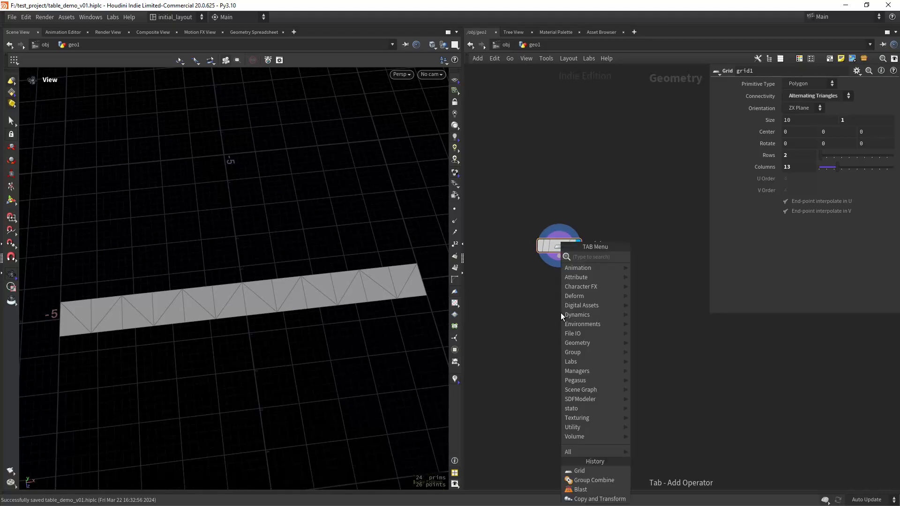
{"action": "type", "text": "copy"}
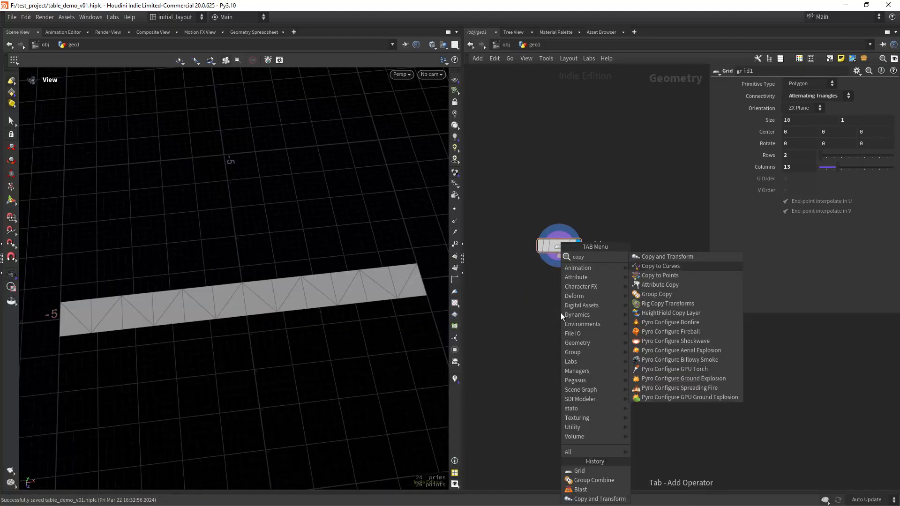
{"action": "key", "text": "Return"}
{"action": "left_click", "coordinate": [560, 313]}
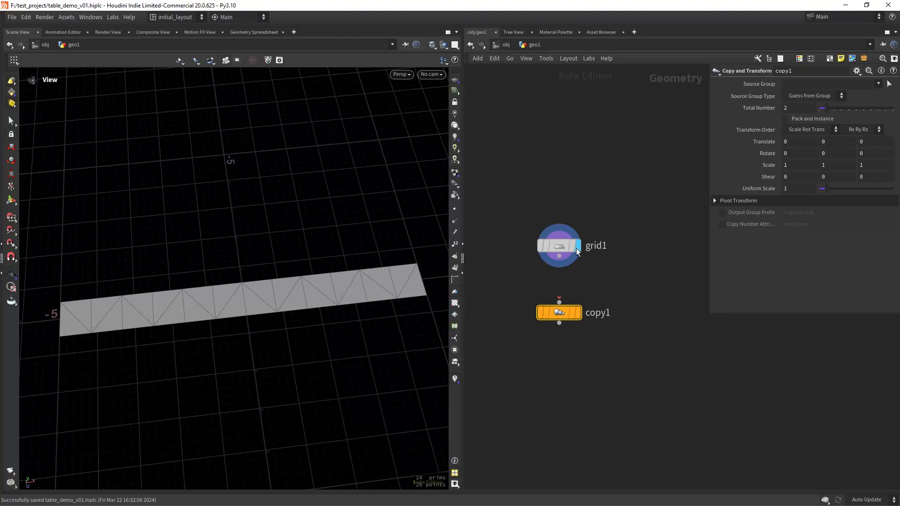
{"action": "left_click", "coordinate": [582, 286]}
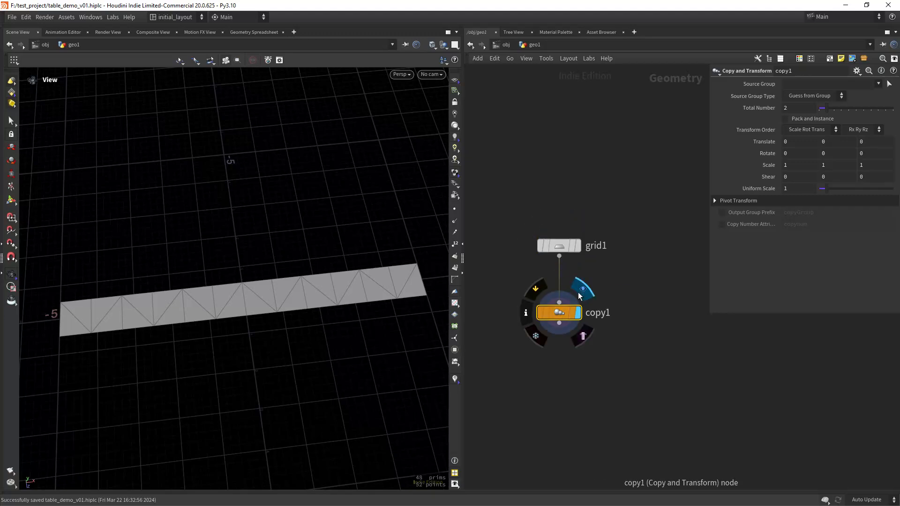
Step: Set the copy node's Z translate to the expression bbox(0,D_ZSIZE) so the copy sits beside the original strip
{"action": "left_click_drag", "start_coordinate": [708, 149], "coordinate": [597, 150]}
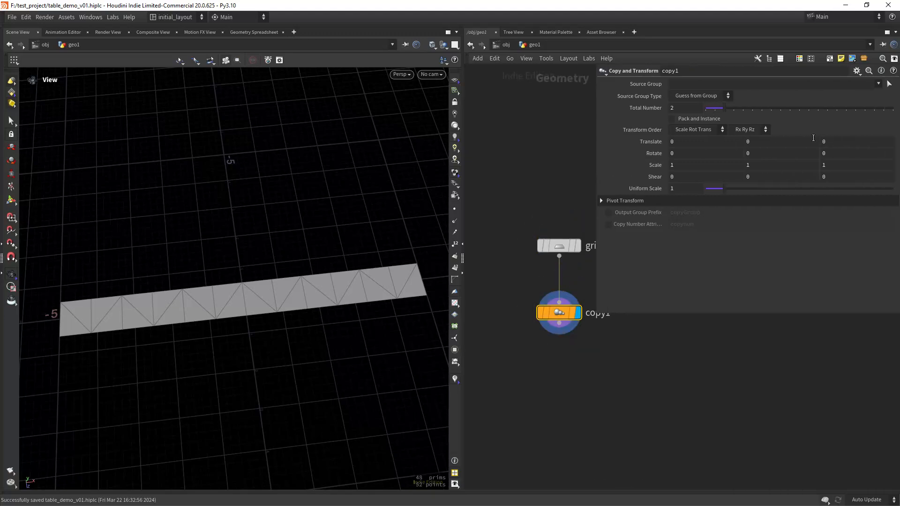
{"action": "type", "text": "bbox"}
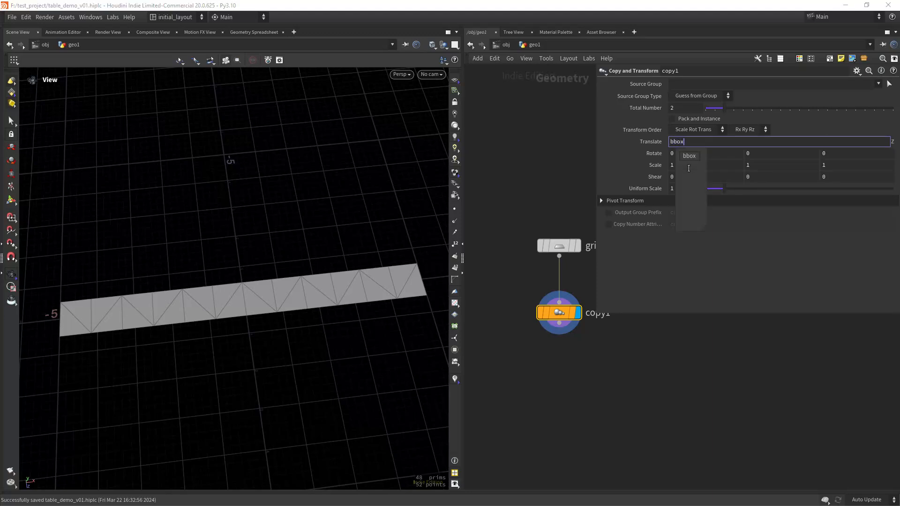
{"action": "type", "text": "()"}
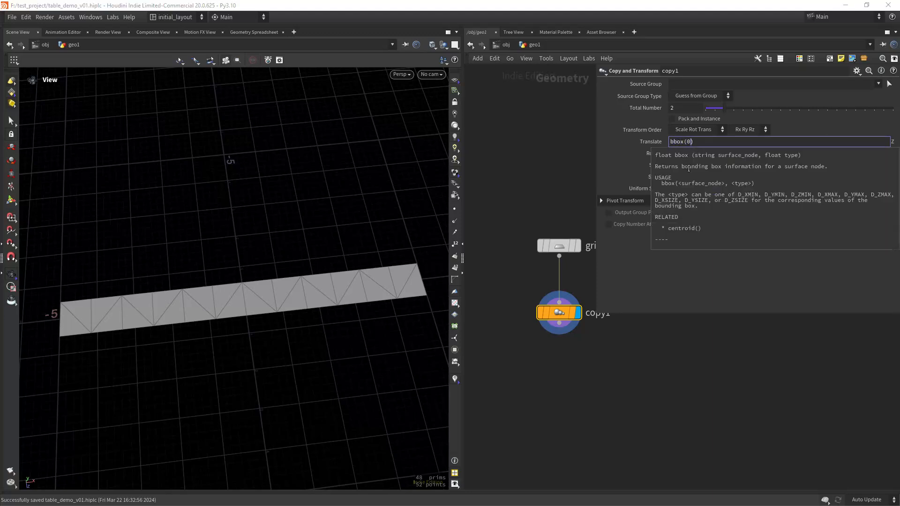
{"action": "type", "text": ",D_ZSIZ"}
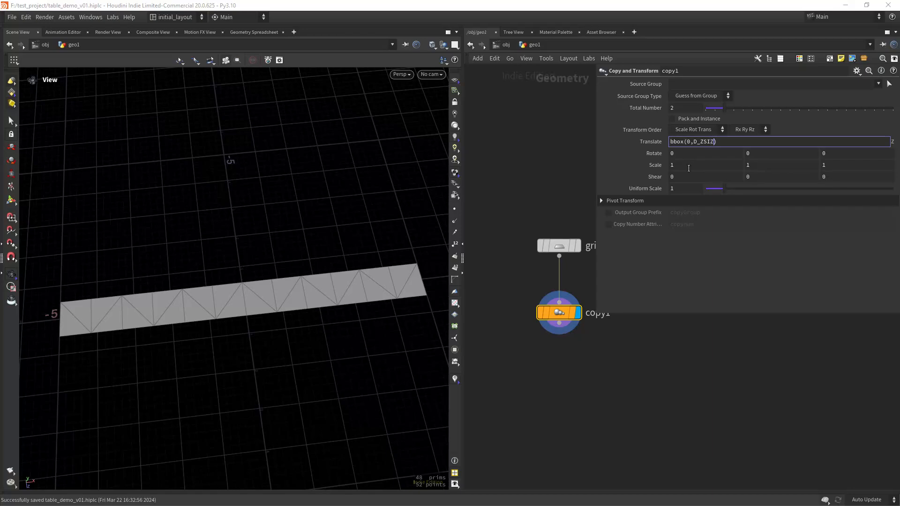
{"action": "type", "text": "E"}
{"action": "key", "text": "Return"}
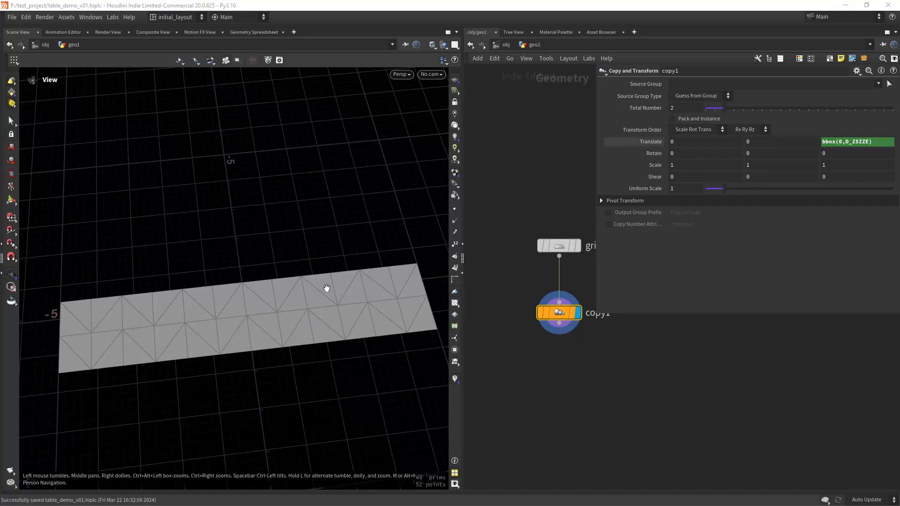
{"action": "left_click_drag", "start_coordinate": [327, 288], "coordinate": [301, 301]}
Step: Set the copy node's Z scale to .3 and inspect the narrowed strip from several angles
{"action": "left_click", "coordinate": [839, 165]}
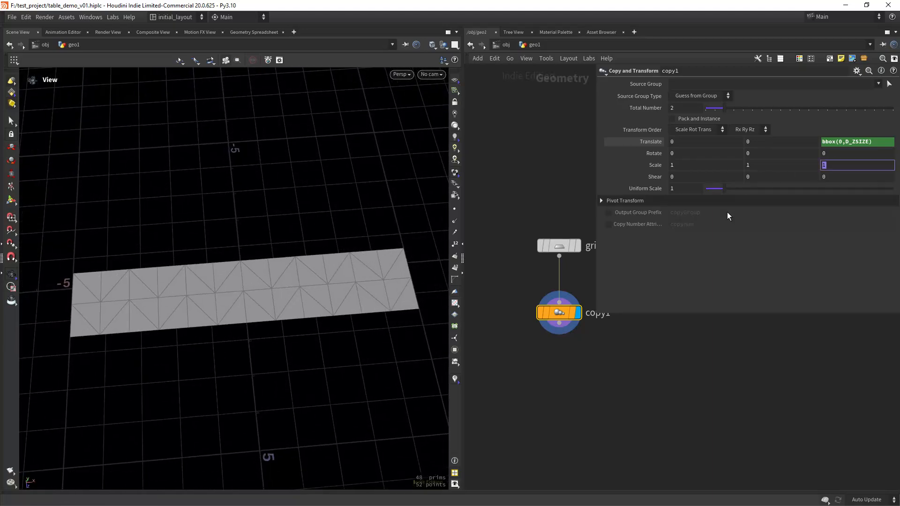
{"action": "type", "text": ".3"}
{"action": "key", "text": "Return"}
{"action": "left_click_drag", "start_coordinate": [323, 300], "coordinate": [344, 282]}
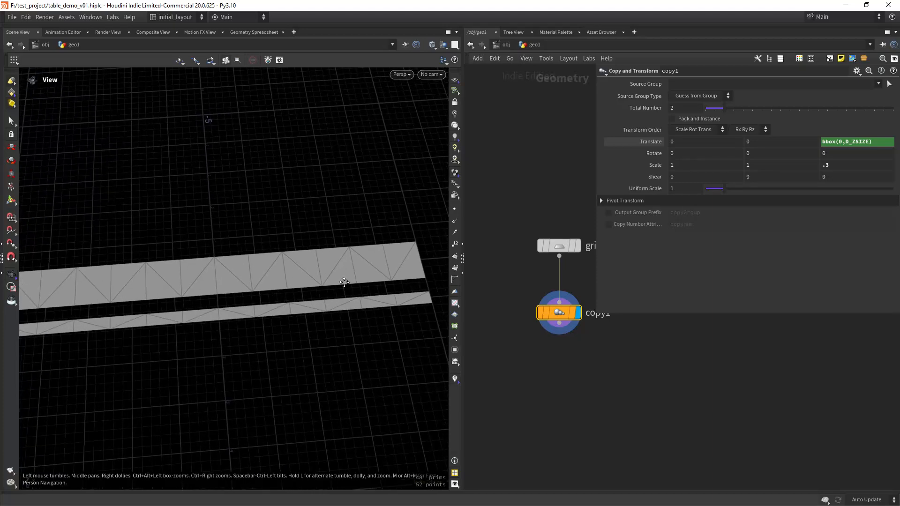
{"action": "middle_click_drag", "start_coordinate": [344, 282], "coordinate": [344, 306]}
{"action": "scroll", "coordinate": [361, 301], "scroll_direction": "down", "scroll_amount": 1}
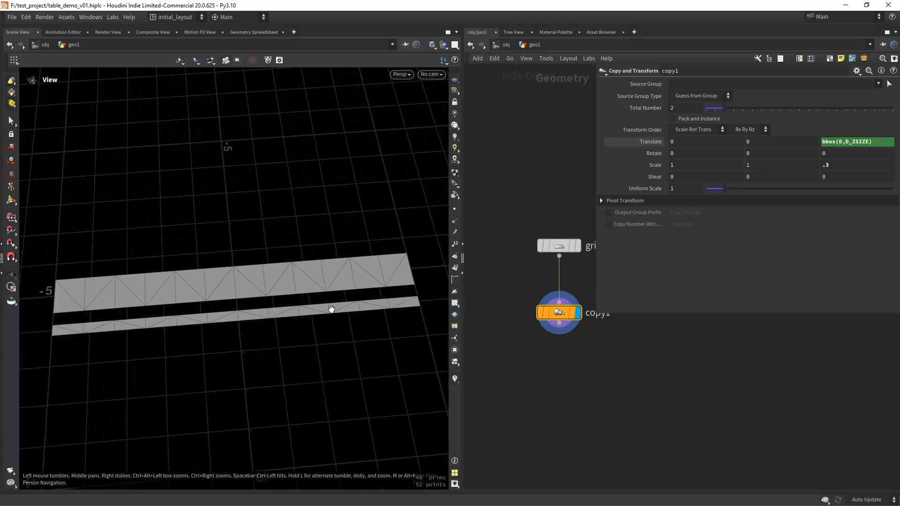
{"action": "right_click_drag", "start_coordinate": [320, 309], "coordinate": [349, 294]}
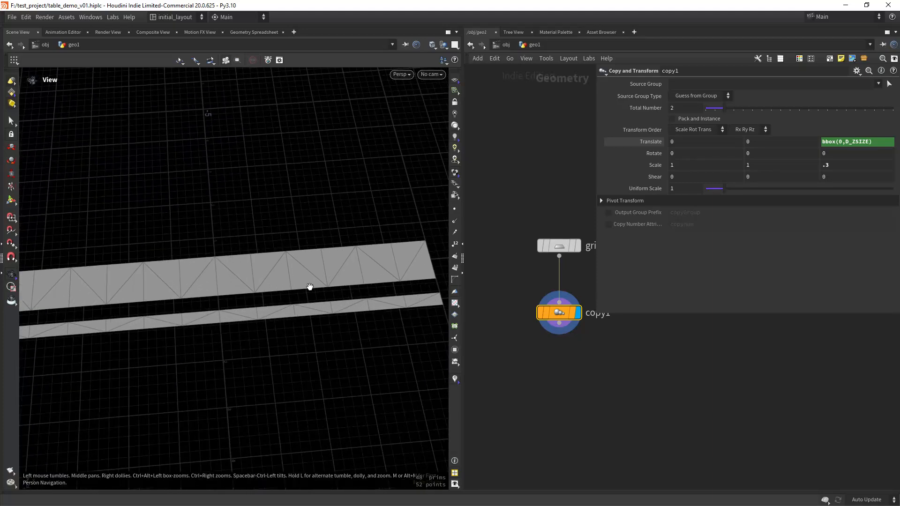
{"action": "left_click_drag", "start_coordinate": [318, 288], "coordinate": [260, 307]}
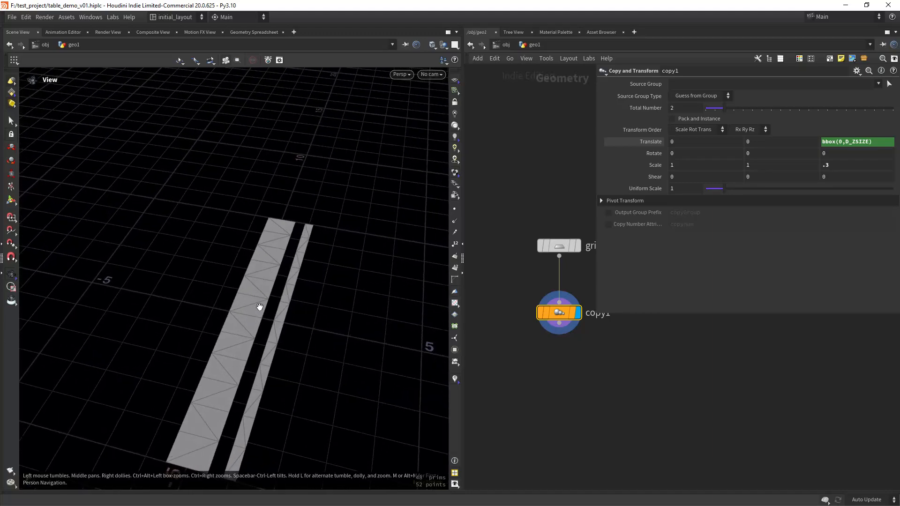
{"action": "right_click_drag", "start_coordinate": [260, 307], "coordinate": [279, 277]}
{"action": "left_click_drag", "start_coordinate": [271, 312], "coordinate": [267, 320]}
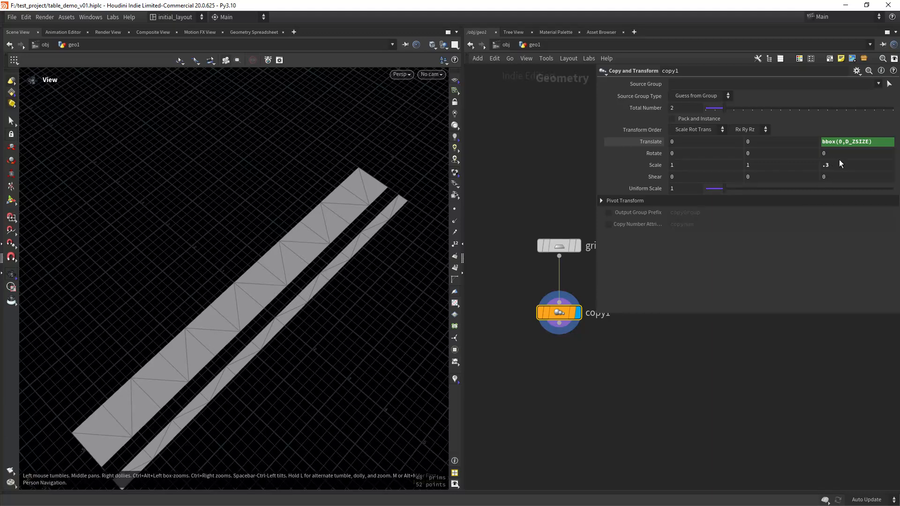
Step: Try a larger Z scale of 0.5 on the copied strip and return it to 0.3
{"action": "middle_click_drag", "start_coordinate": [841, 163], "coordinate": [852, 165]}
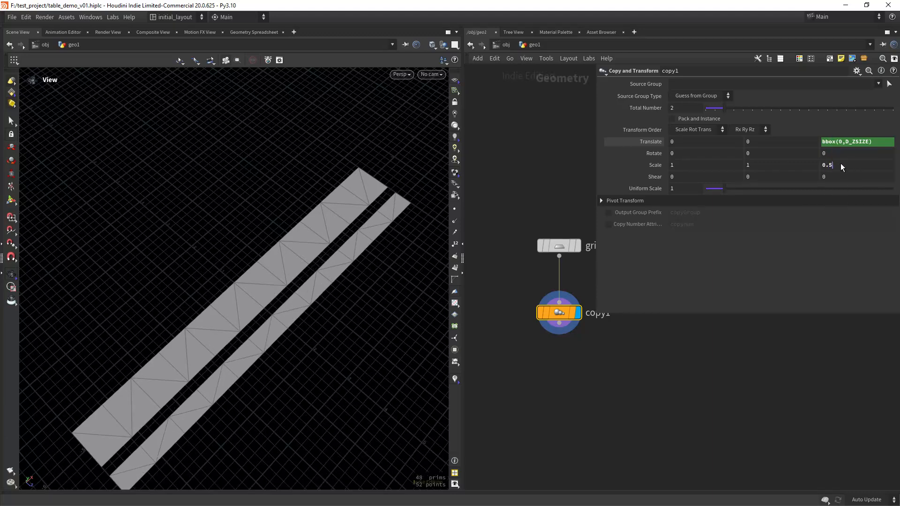
{"action": "type", "text": "3"}
{"action": "key", "text": "Return"}
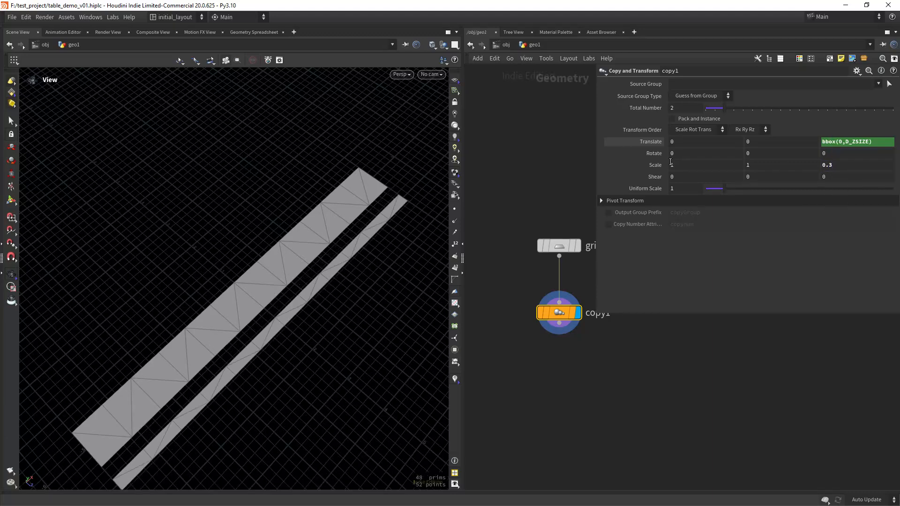
Step: Set the copy node's Z pivot translate to the expression bbox(0,D_ZMIN), reusing the Z translate expression
{"action": "left_click", "coordinate": [660, 200]}
{"action": "left_click", "coordinate": [837, 143]}
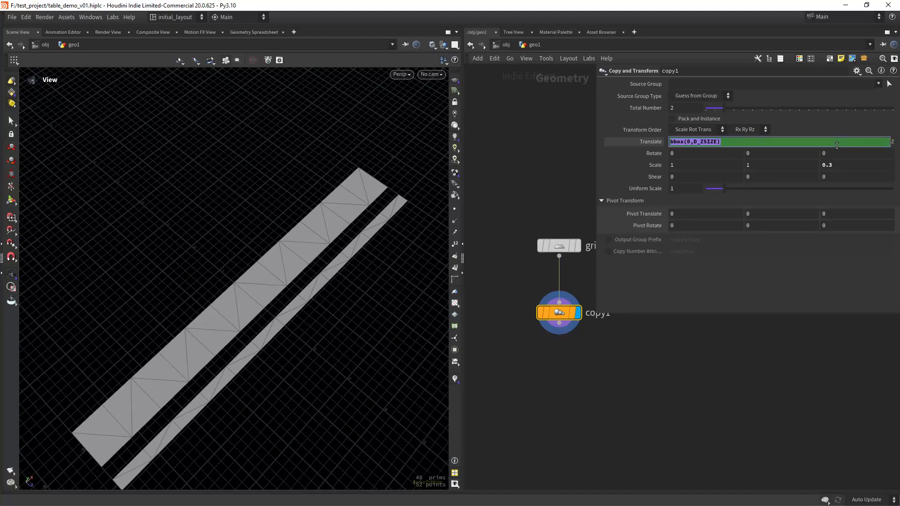
{"action": "key", "text": "ctrl+c"}
{"action": "left_click", "coordinate": [831, 214]}
{"action": "key", "text": "ctrl+v"}
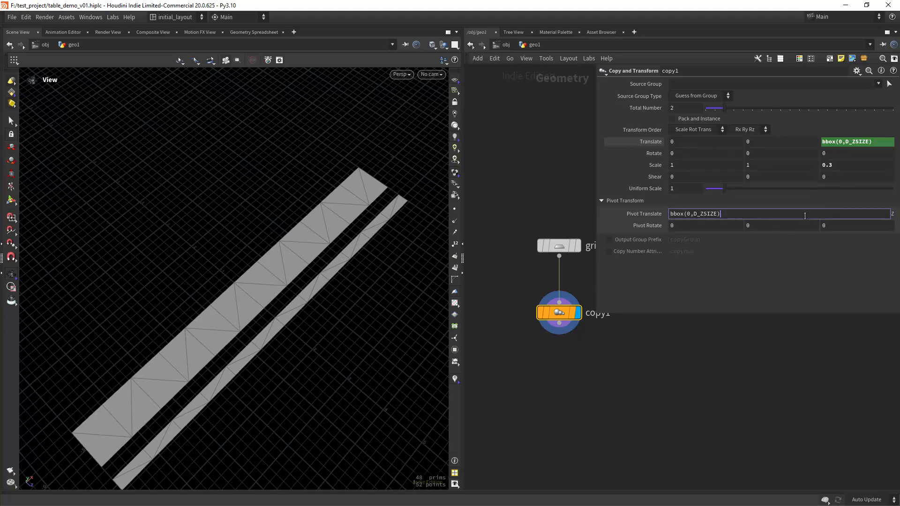
{"action": "left_click_drag", "start_coordinate": [713, 213], "coordinate": [716, 214]}
{"action": "type", "text": "MIN"}
{"action": "key", "text": "Return"}
Step: Test how the copied strip scales in Z from the new pivot and reset the Z scale to 0.3
{"action": "mouse_move", "coordinate": [843, 165]}
{"action": "middle_mouse_down"}
{"action": "mouse_move", "coordinate": [877, 159]}
{"action": "mouse_move", "coordinate": [859, 166]}
{"action": "middle_mouse_up"}
{"action": "double_click", "coordinate": [833, 166]}
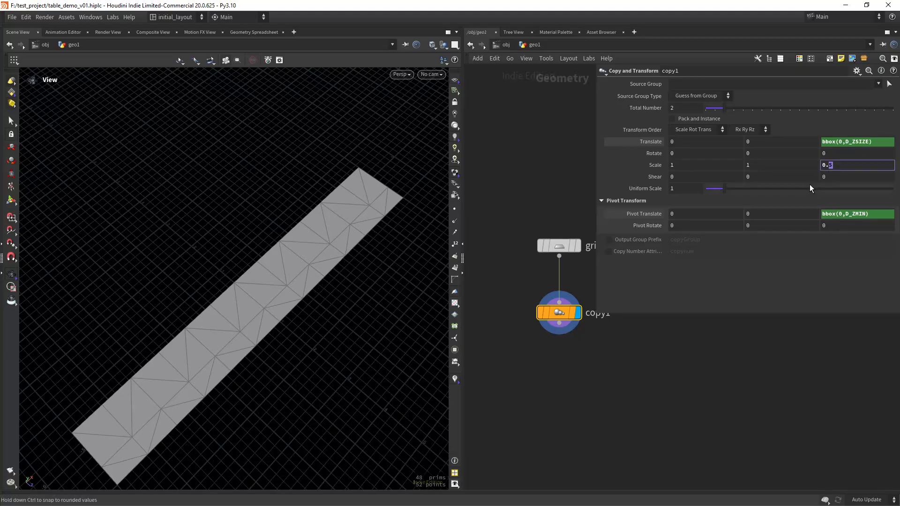
{"action": "type", "text": "0.3"}
{"action": "key", "text": "Return"}
Step: Enable the output group prefix copyGroup on the copy node and check the resulting groups in the viewport
{"action": "left_click_drag", "start_coordinate": [300, 271], "coordinate": [293, 308]}
{"action": "left_click", "coordinate": [608, 239]}
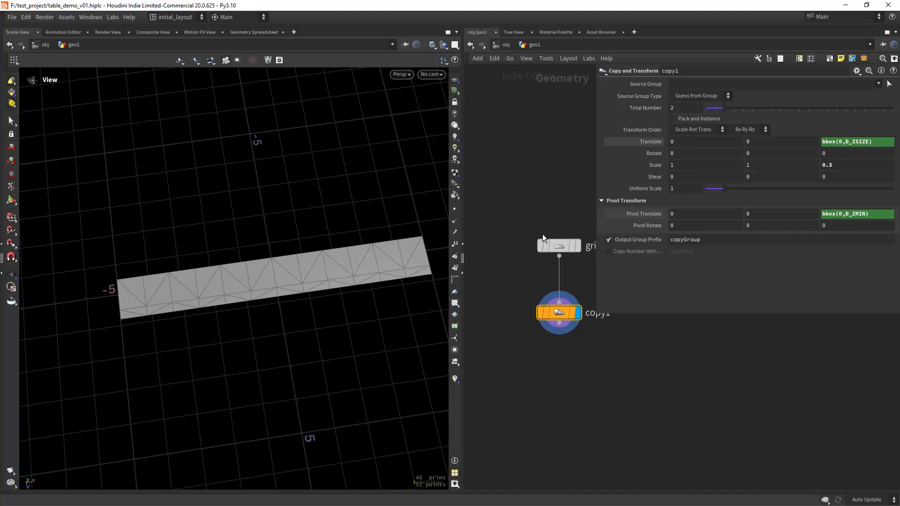
{"action": "left_click_drag", "start_coordinate": [338, 281], "coordinate": [432, 291]}
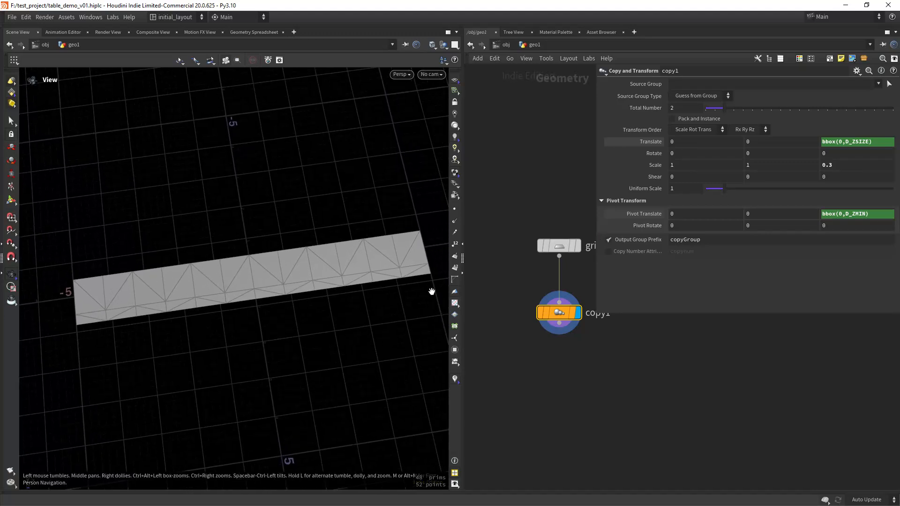
{"action": "left_click", "coordinate": [455, 350]}
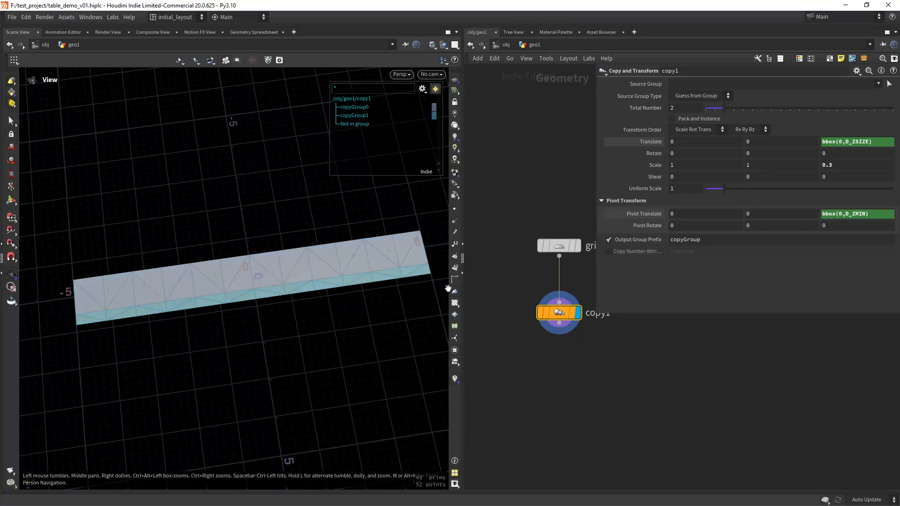
{"action": "left_click", "coordinate": [455, 350]}
{"action": "middle_click_drag", "start_coordinate": [565, 383], "coordinate": [543, 352]}
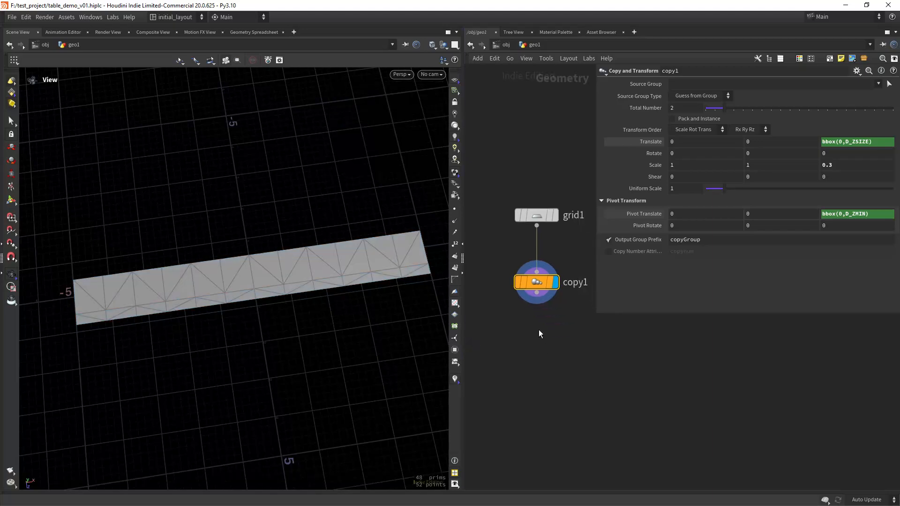
{"action": "key", "text": "Tab"}
{"action": "type", "text": "coptr"}
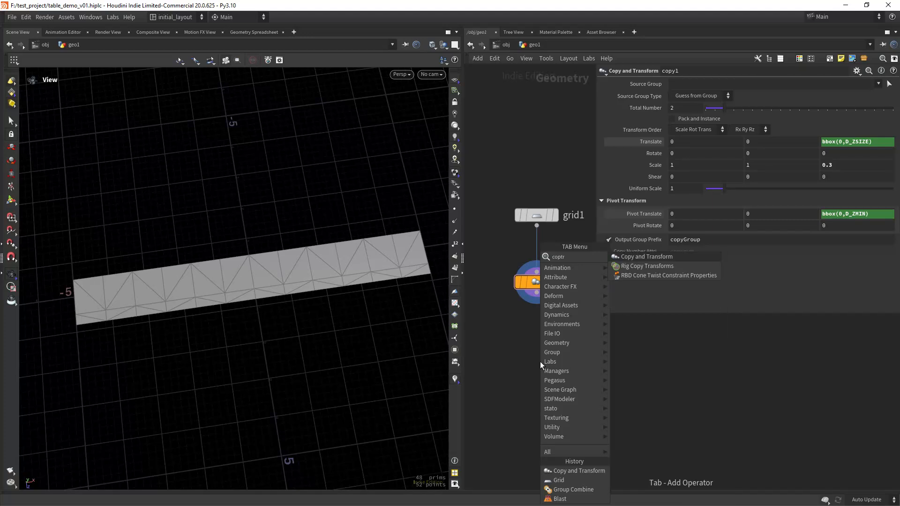
{"action": "key", "text": "Return"}
{"action": "left_click", "coordinate": [540, 361]}
{"action": "left_click_drag", "start_coordinate": [558, 314], "coordinate": [516, 393]}
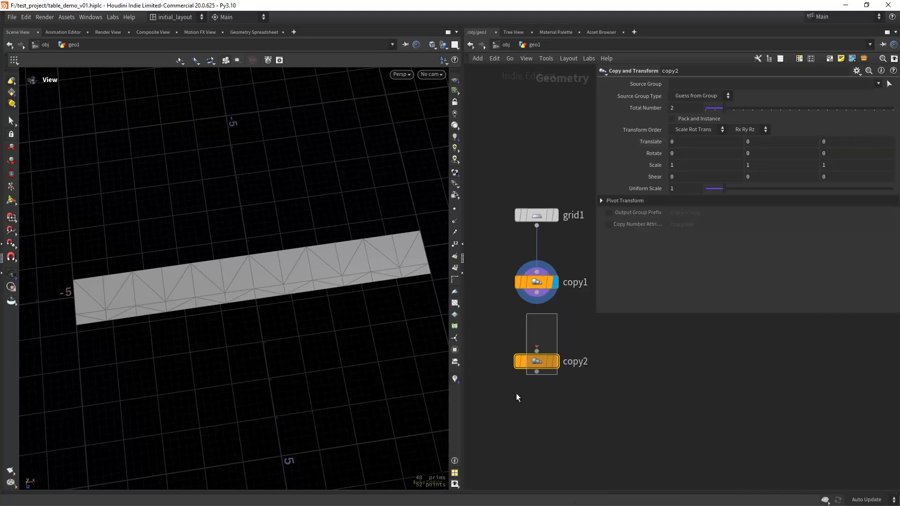
{"action": "key", "text": "Delete"}
Step: Duplicate the copy1 node with its settings as a displayed node after it and set its output group prefix to copyGroupb
{"action": "key", "text": "ctrl+z"}
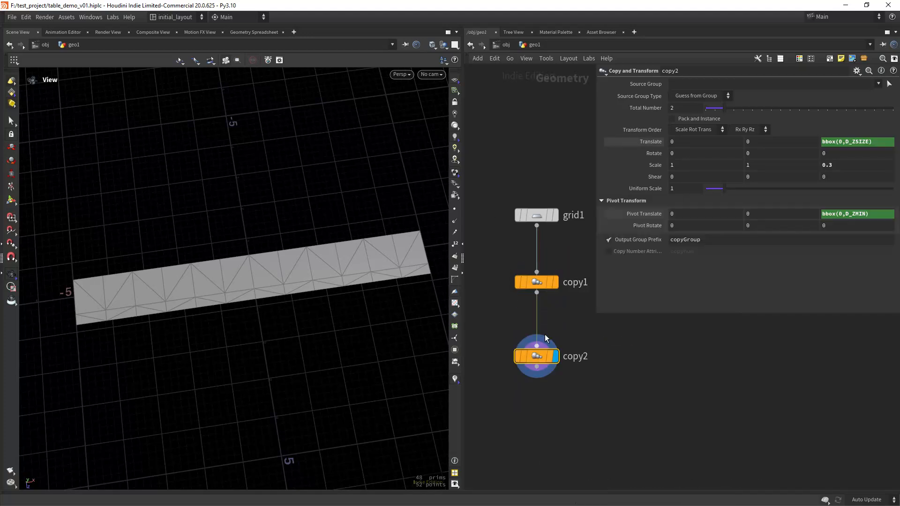
{"action": "left_click", "coordinate": [712, 237]}
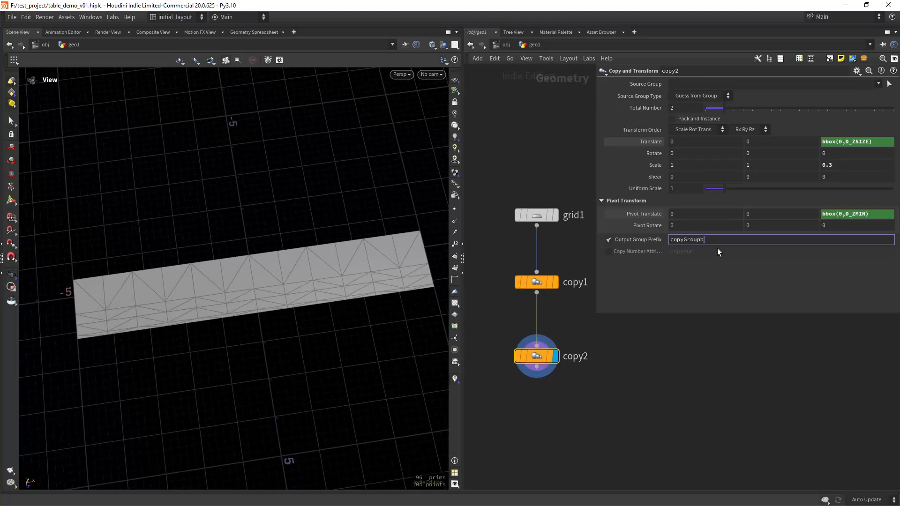
{"action": "key", "text": "Return"}
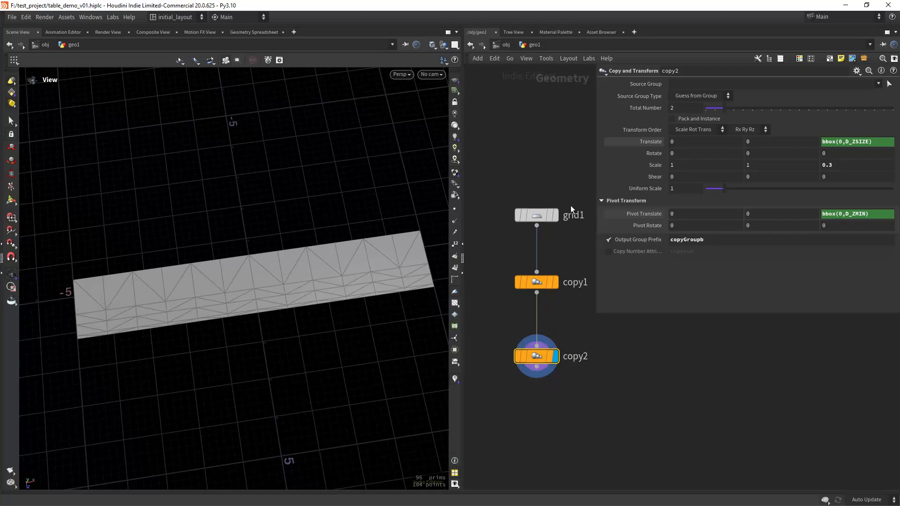
Step: Set the Z scale of copy2 to 1 and show the primitive group list in the viewport
{"action": "left_click", "coordinate": [839, 165]}
{"action": "type", "text": "1"}
{"action": "key", "text": "Return"}
{"action": "scroll", "coordinate": [323, 297], "scroll_direction": "down", "scroll_amount": 3}
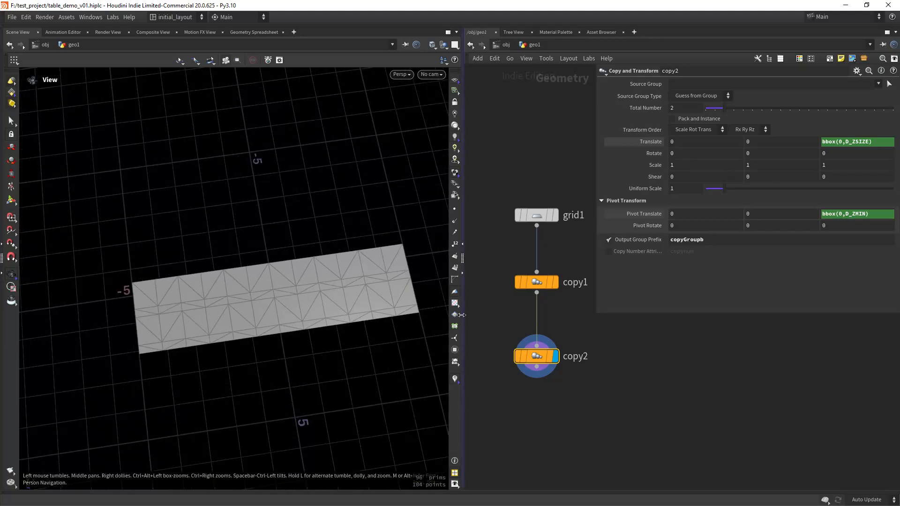
{"action": "left_click", "coordinate": [454, 350]}
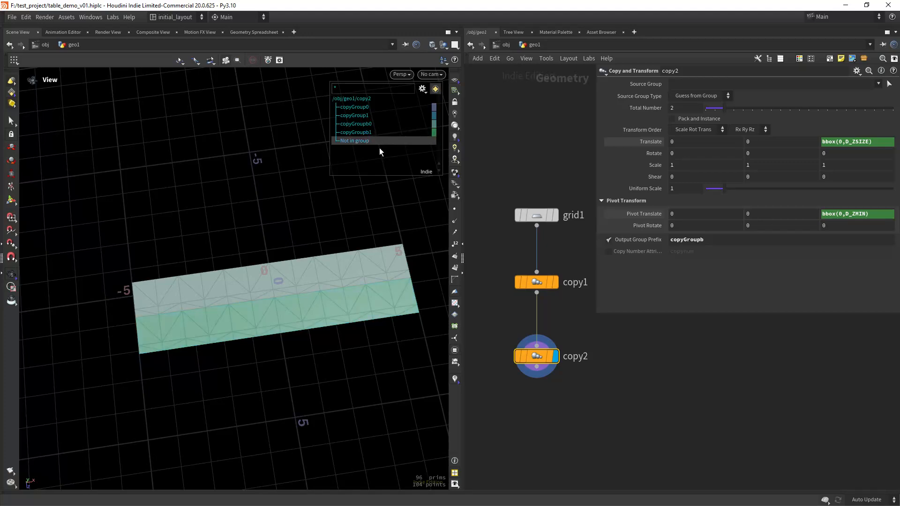
Step: Move the copy2 node closer beneath copy1 in the network
{"action": "left_click_drag", "start_coordinate": [530, 366], "coordinate": [616, 348]}
{"action": "key", "text": "ctrl+z"}
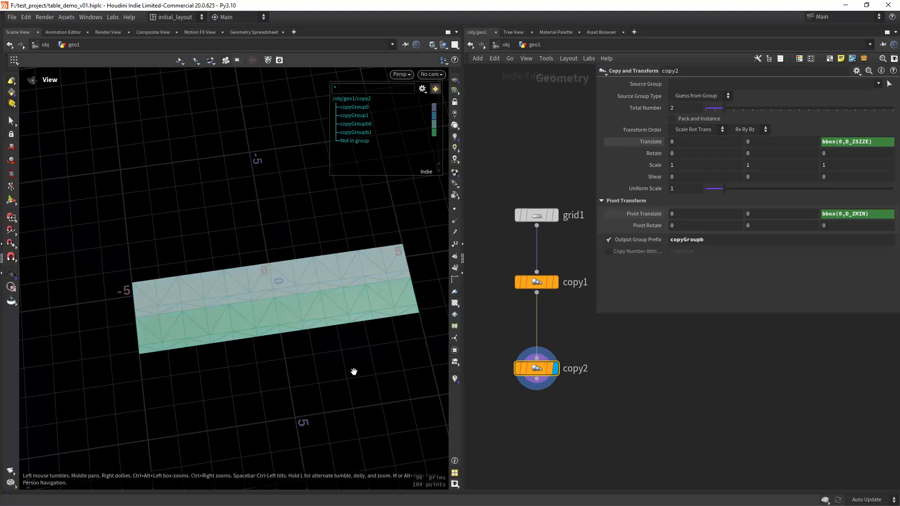
{"action": "middle_click_drag", "start_coordinate": [354, 371], "coordinate": [342, 347]}
{"action": "left_click_drag", "start_coordinate": [537, 368], "coordinate": [532, 325]}
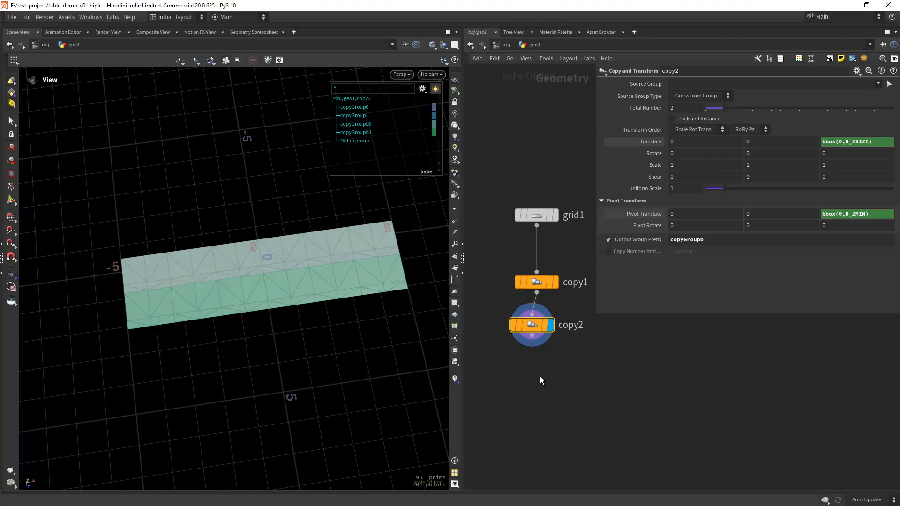
Step: Add a Group Combine node, connect it to the output of copy2 and display it
{"action": "key", "text": "Tab"}
{"action": "type", "text": "gco"}
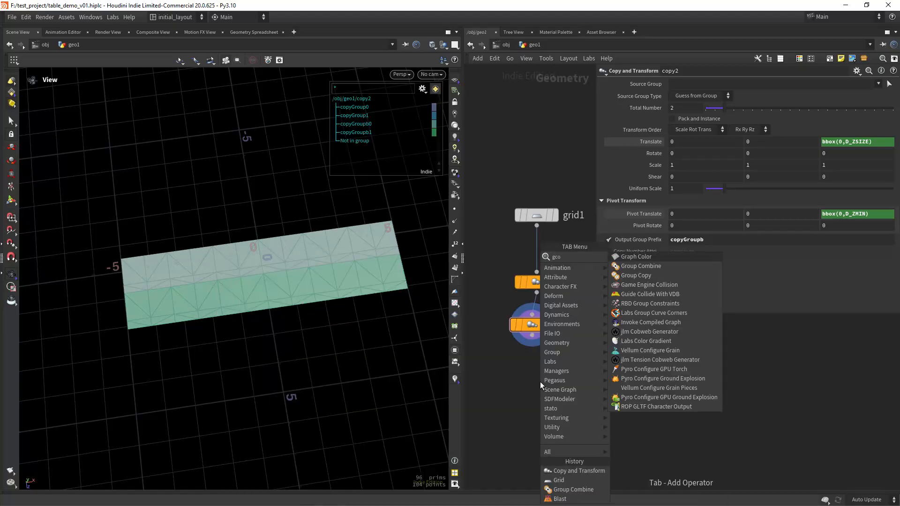
{"action": "type", "text": "m"}
{"action": "key", "text": "Return"}
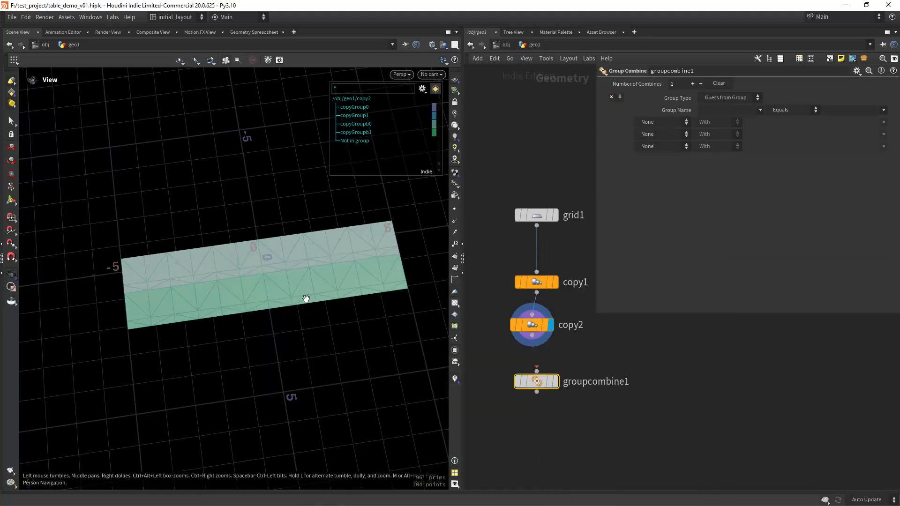
{"action": "left_click_drag", "start_coordinate": [532, 336], "coordinate": [532, 390]}
{"action": "left_click", "coordinate": [555, 364]}
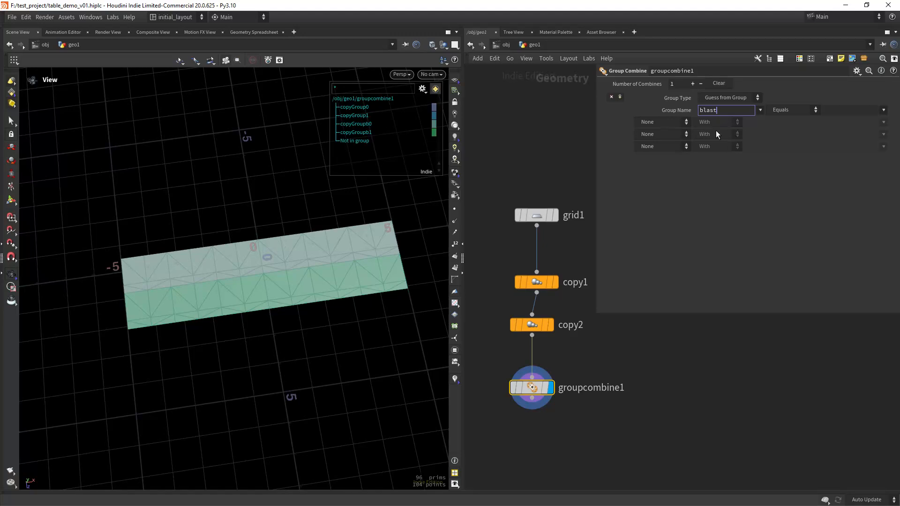
Step: Define a combined group named blast that equals copyGroupb1 with copyGroup0 subtracted
{"action": "key", "text": "Return"}
{"action": "left_click", "coordinate": [883, 110]}
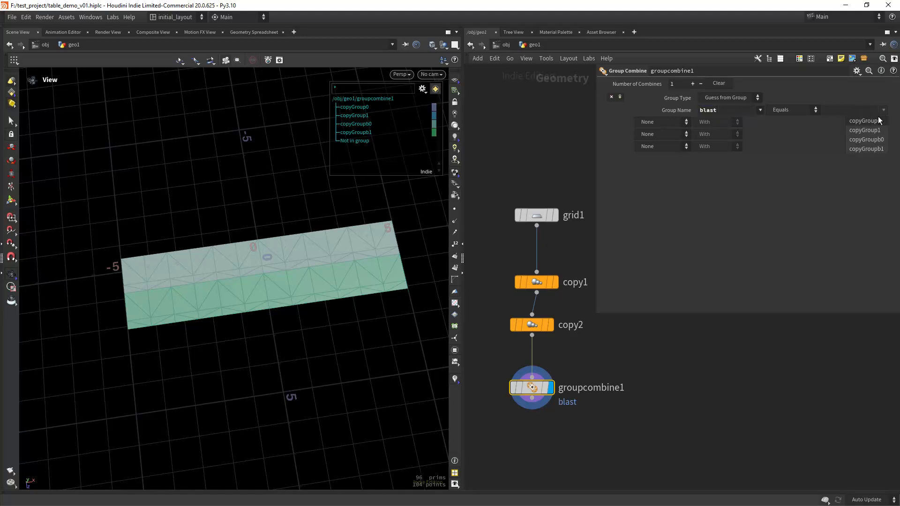
{"action": "left_click", "coordinate": [874, 149]}
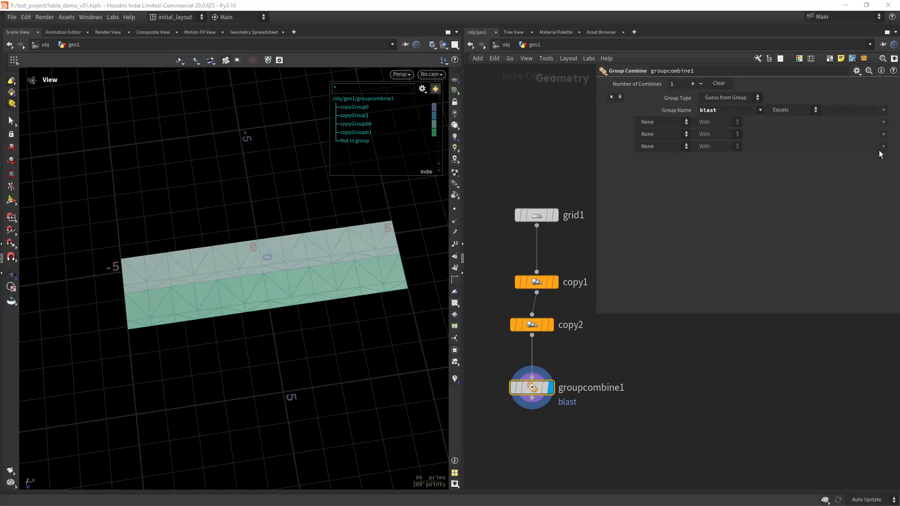
{"action": "left_click", "coordinate": [666, 124]}
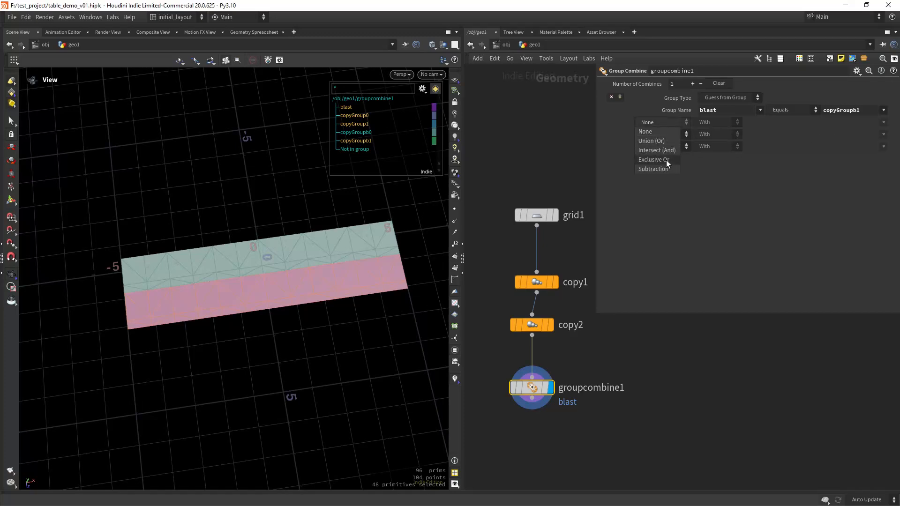
{"action": "left_click", "coordinate": [667, 167]}
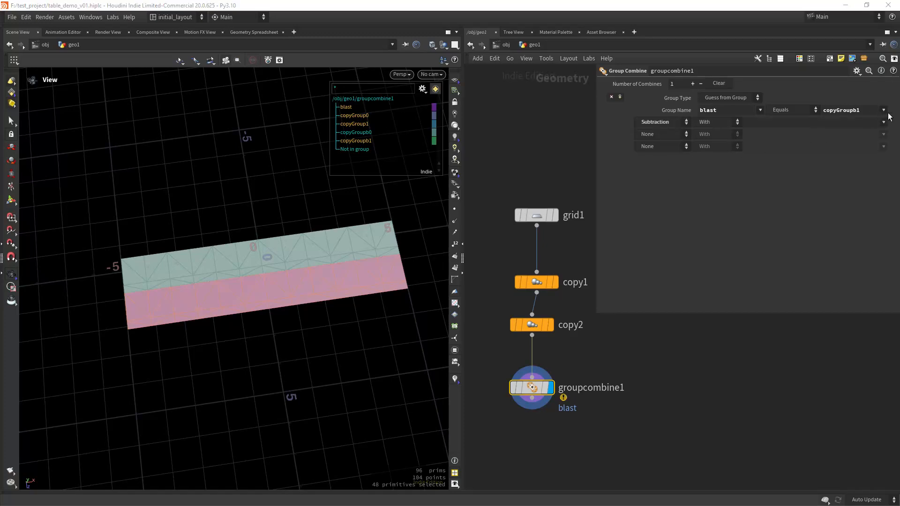
{"action": "left_click", "coordinate": [881, 124]}
{"action": "left_click", "coordinate": [879, 137]}
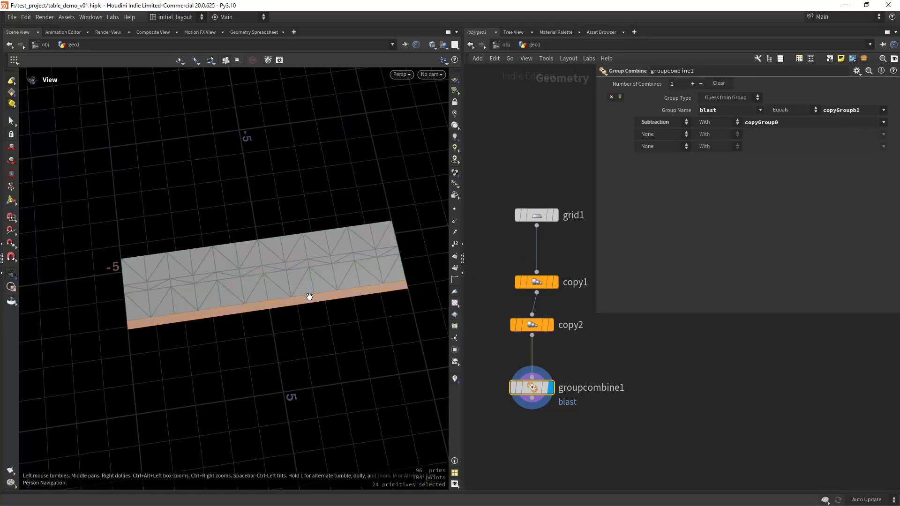
Step: Append a displayed Blast node after groupcombine1 and set it to delete the blast group
{"action": "middle_click_drag", "start_coordinate": [531, 468], "coordinate": [520, 409]}
{"action": "key", "text": "Tab"}
{"action": "type", "text": "bla"}
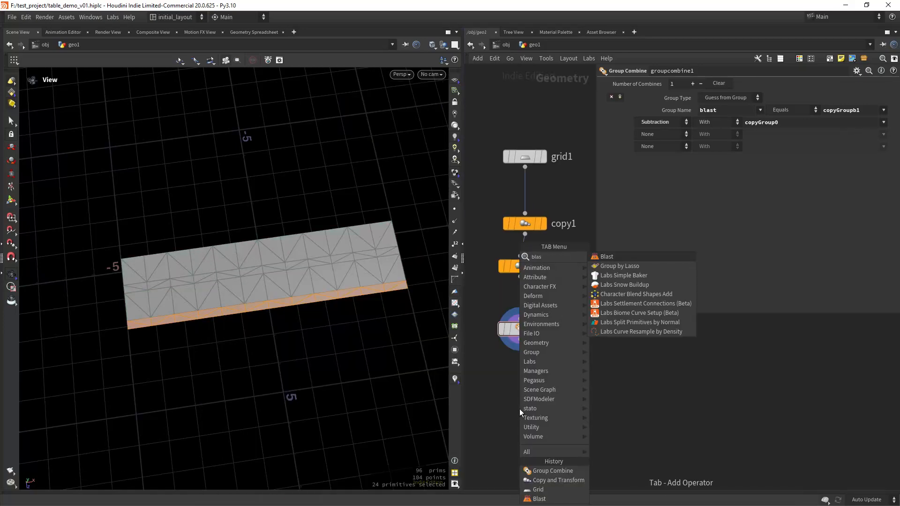
{"action": "key", "text": "Return"}
{"action": "left_click", "coordinate": [519, 409]}
{"action": "left_click_drag", "start_coordinate": [521, 339], "coordinate": [520, 399]}
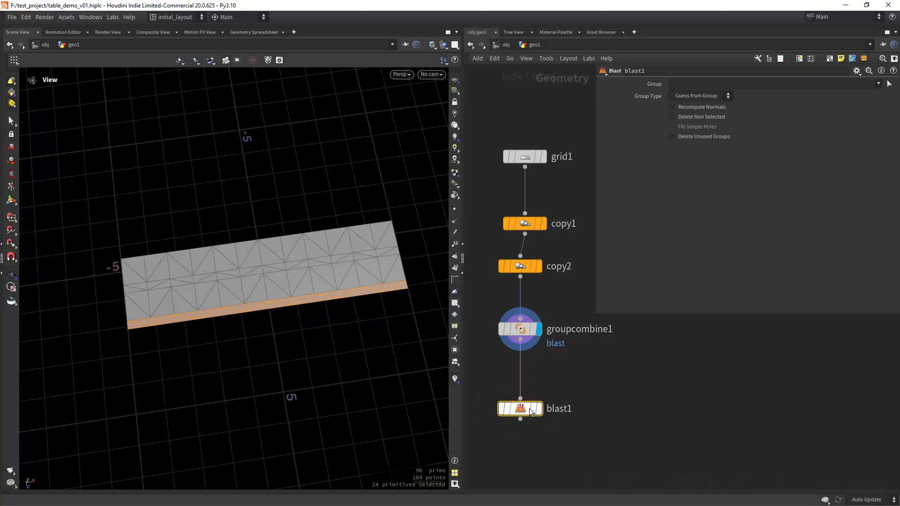
{"action": "left_click", "coordinate": [539, 409]}
{"action": "left_click", "coordinate": [876, 84]}
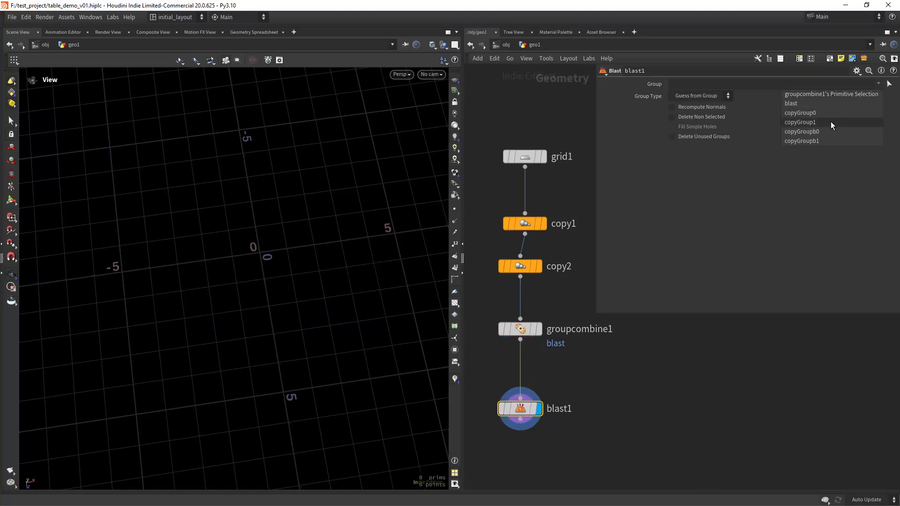
{"action": "left_click", "coordinate": [821, 105]}
Step: Examine the strip geometry in the viewport with the blast group deleted
{"action": "right_click_drag", "start_coordinate": [330, 296], "coordinate": [280, 304]}
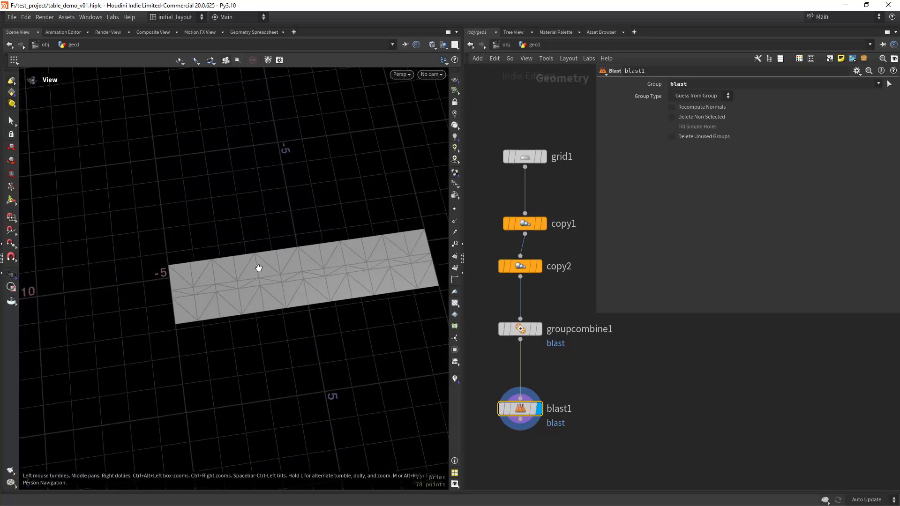
{"action": "right_click_drag", "start_coordinate": [261, 293], "coordinate": [152, 336]}
{"action": "right_click_drag", "start_coordinate": [337, 297], "coordinate": [305, 302]}
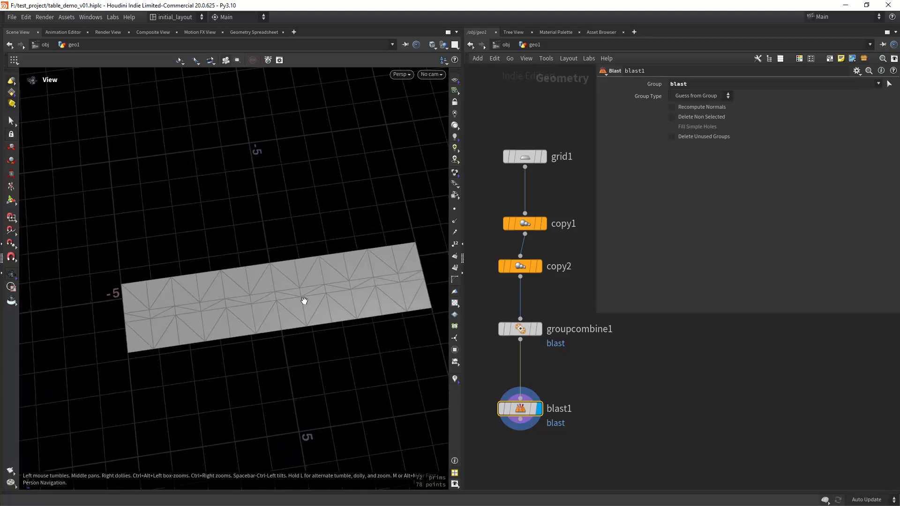
{"action": "left_click_drag", "start_coordinate": [305, 301], "coordinate": [295, 297]}
{"action": "right_click_drag", "start_coordinate": [295, 298], "coordinate": [283, 306]}
{"action": "left_click_drag", "start_coordinate": [283, 306], "coordinate": [290, 280]}
{"action": "scroll", "coordinate": [560, 316], "scroll_direction": "down", "scroll_amount": 3}
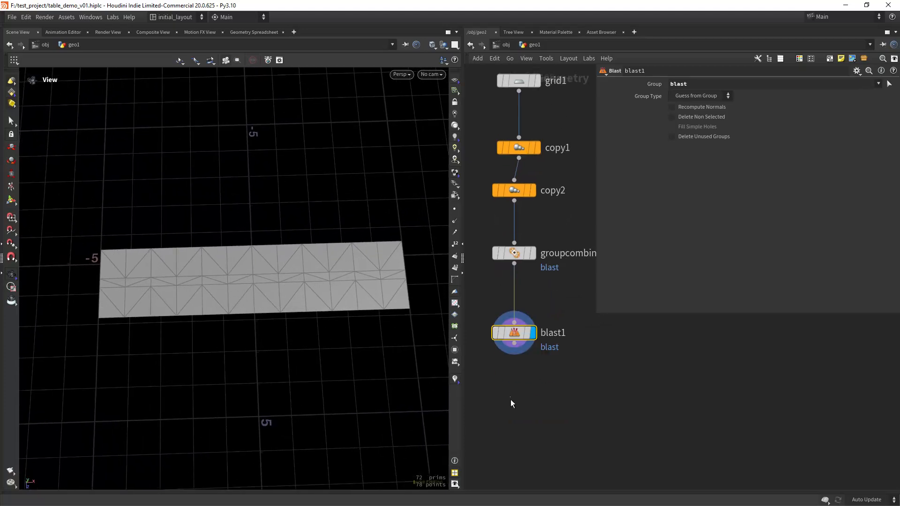
Step: Add another Group Combine node, connect it to the output of blast1 and display it
{"action": "key", "text": "Tab"}
{"action": "type", "text": "groupcom"}
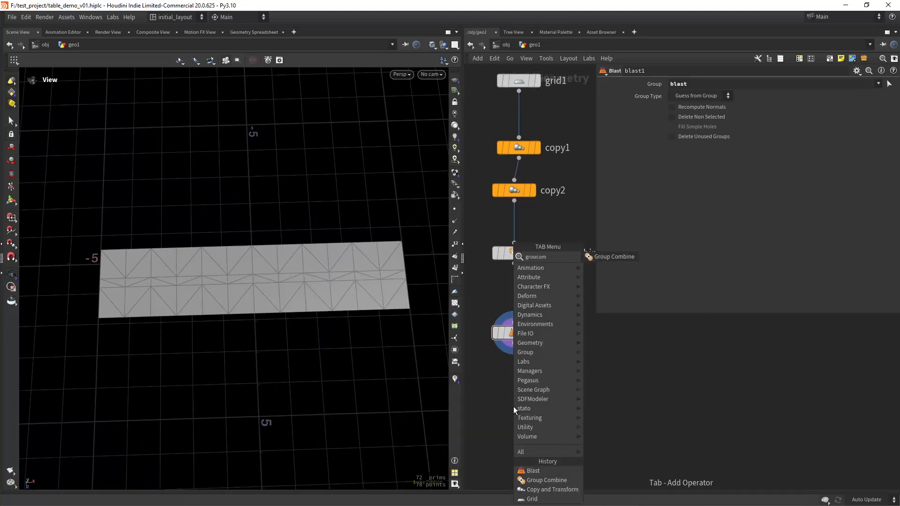
{"action": "key", "text": "Return"}
{"action": "left_click", "coordinate": [513, 406]}
{"action": "left_click_drag", "start_coordinate": [514, 344], "coordinate": [514, 396]}
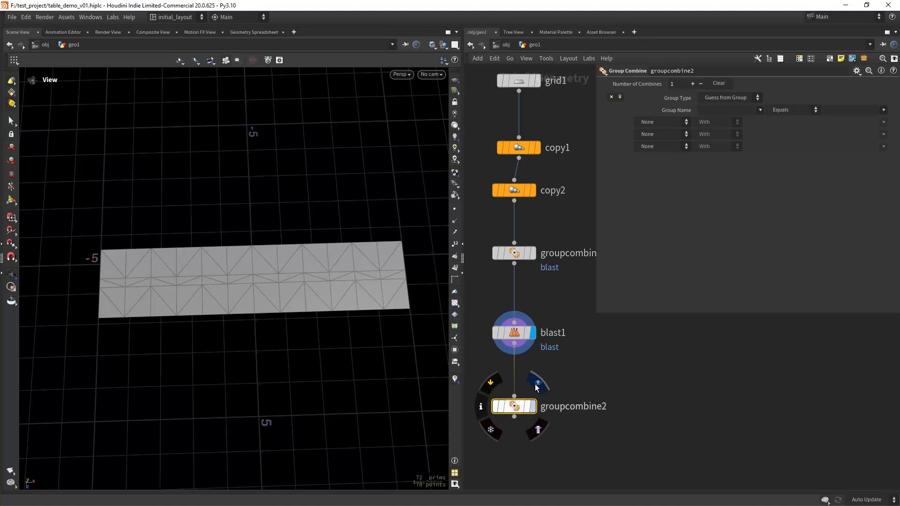
{"action": "left_click", "coordinate": [533, 406]}
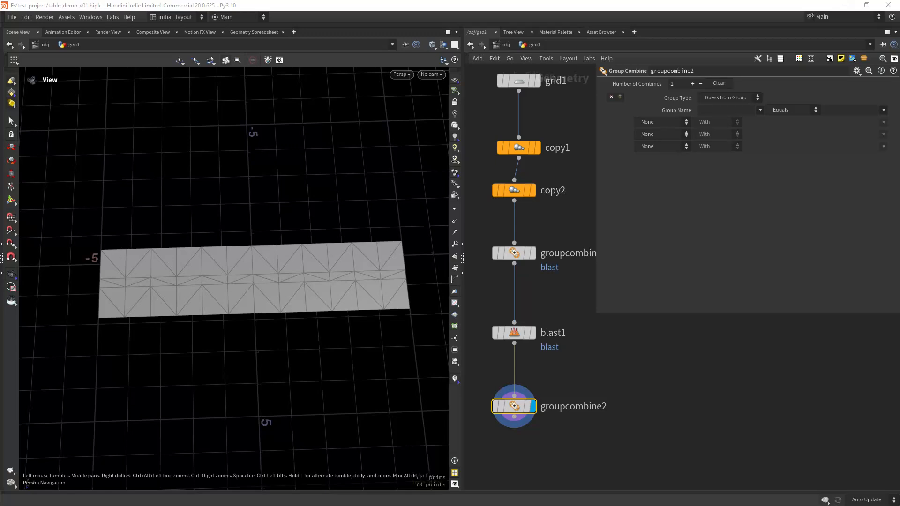
Step: Name the new combined group lvl_a, show the group list in the viewport and set the group equal to copyGroup0
{"action": "left_click", "coordinate": [723, 110]}
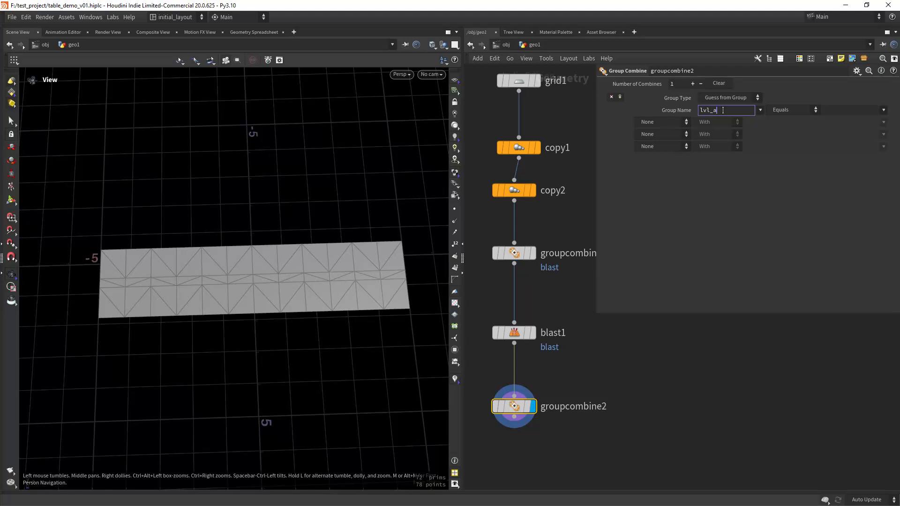
{"action": "key", "text": "Tab"}
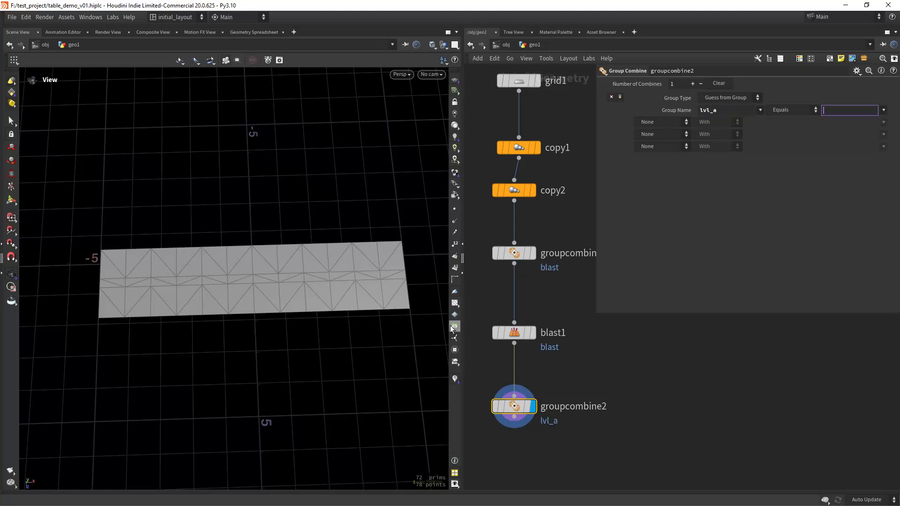
{"action": "left_click", "coordinate": [455, 350]}
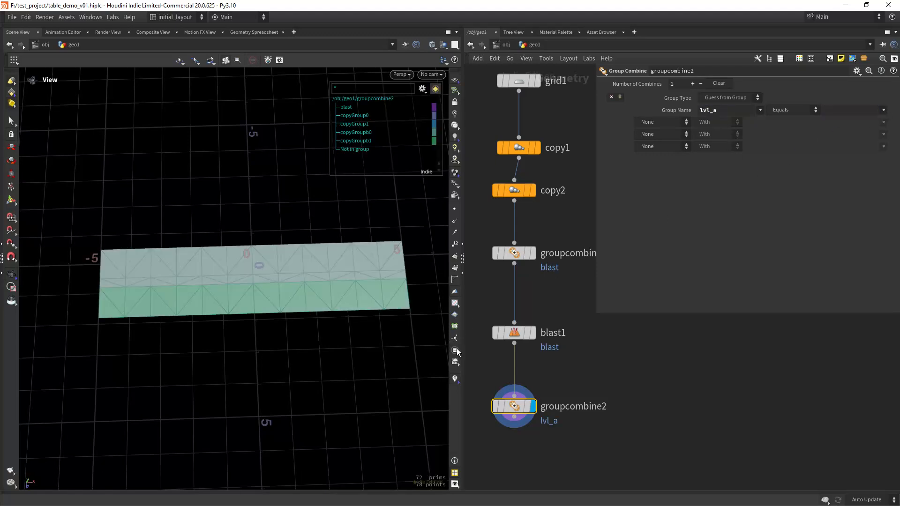
{"action": "left_click", "coordinate": [883, 113]}
{"action": "left_click", "coordinate": [866, 126]}
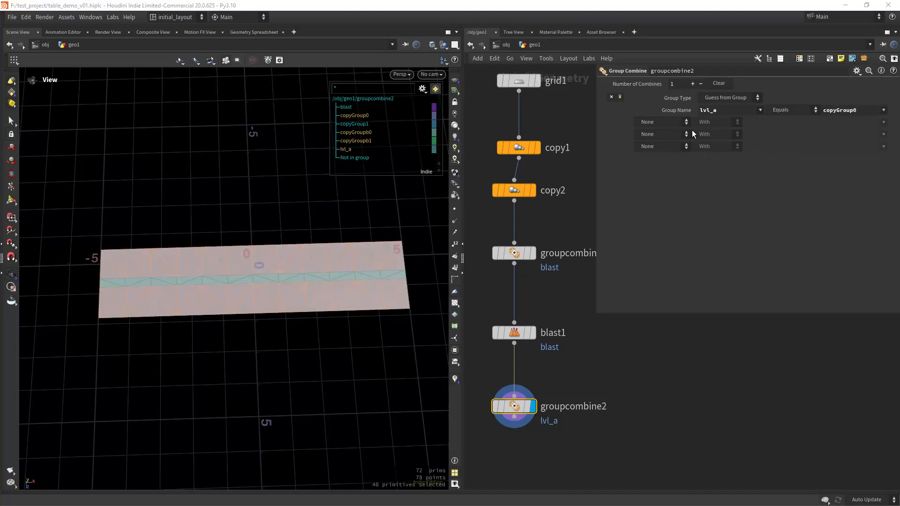
Step: Subtract copyGroup1 from the lvl_a group and hide the viewport group list
{"action": "left_click", "coordinate": [679, 123]}
{"action": "left_click", "coordinate": [665, 168]}
{"action": "left_click", "coordinate": [884, 122]}
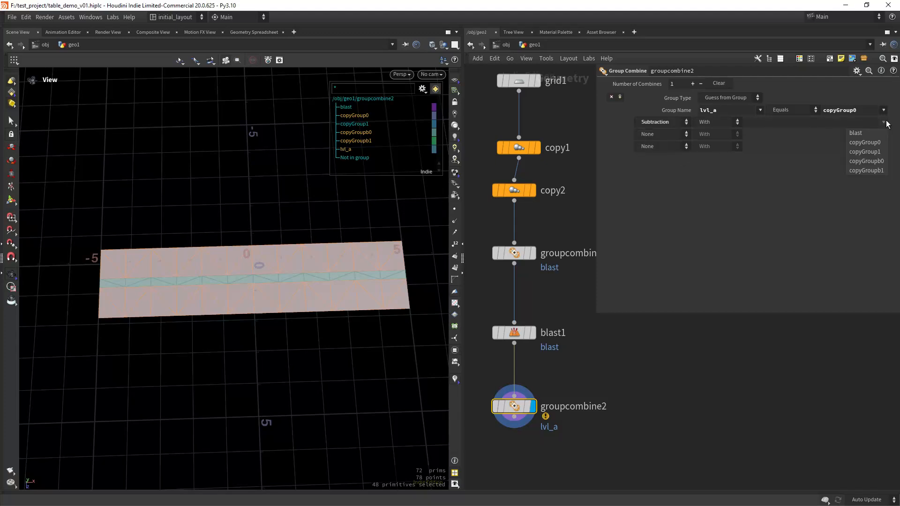
{"action": "left_click", "coordinate": [865, 142]}
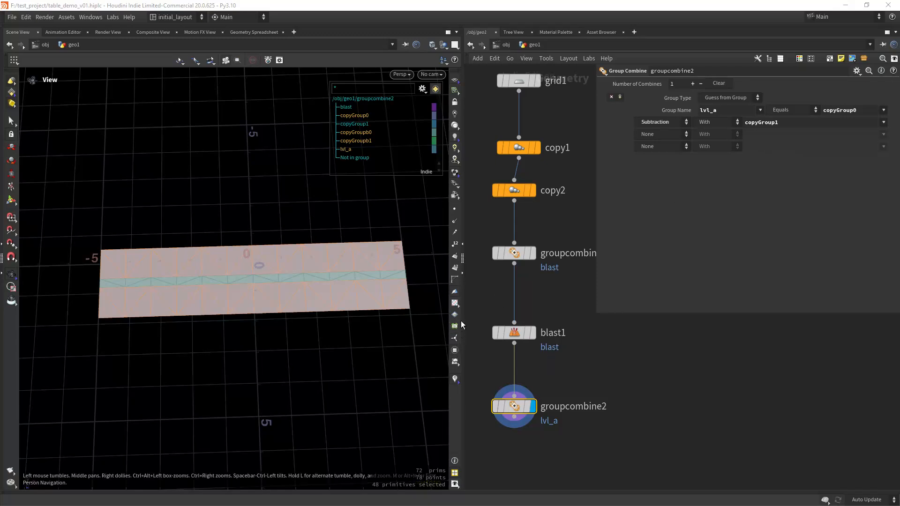
{"action": "left_click", "coordinate": [455, 351]}
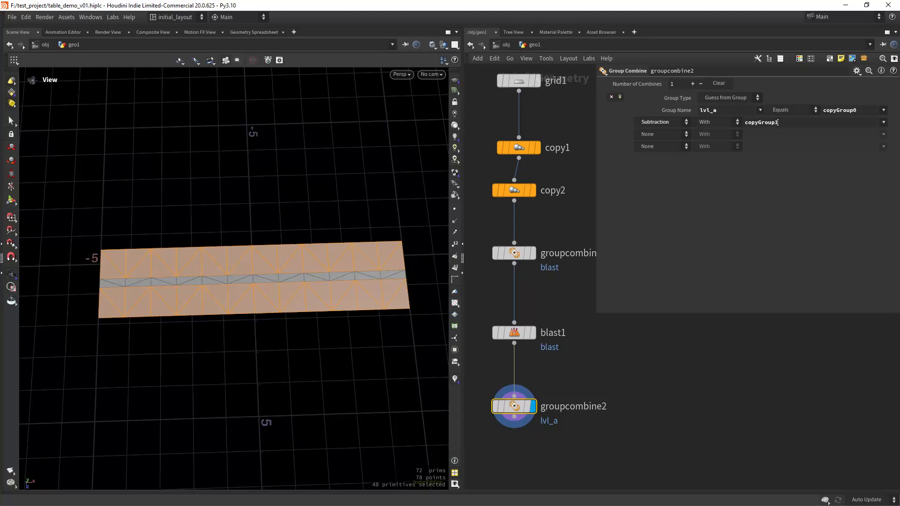
Step: Set the lvl_a group equal to copyGroupb0 in place of copyGroup0 and inspect its selection on the strips
{"action": "left_click", "coordinate": [884, 112]}
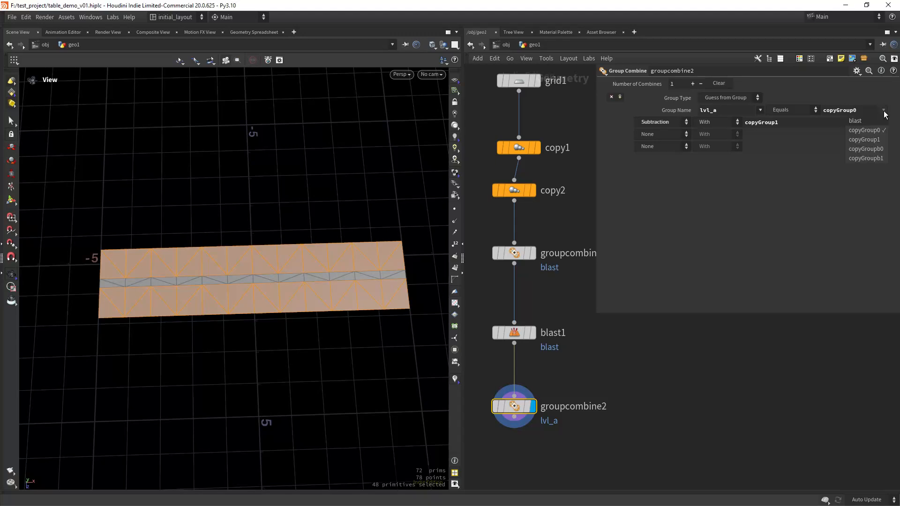
{"action": "left_click", "coordinate": [882, 158]}
{"action": "left_click_drag", "start_coordinate": [162, 291], "coordinate": [453, 326]}
{"action": "left_click_drag", "start_coordinate": [358, 357], "coordinate": [328, 336]}
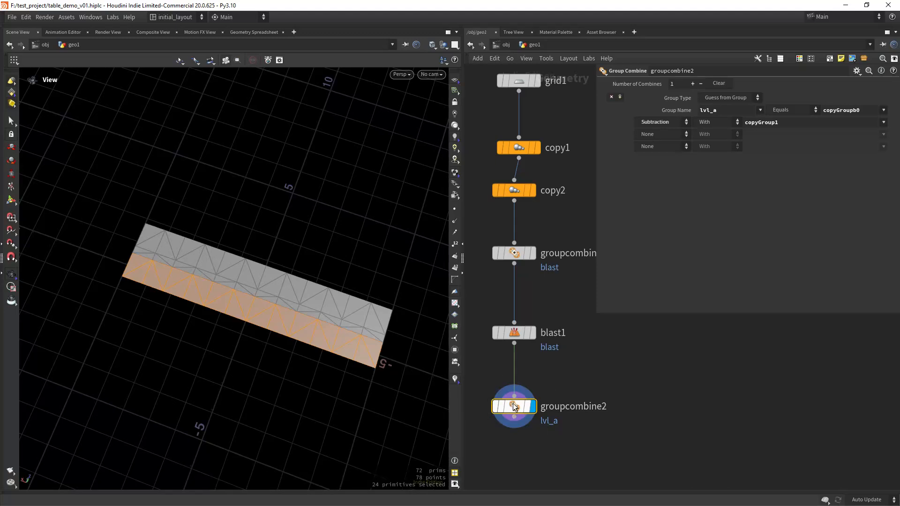
Step: Add a second combine entry to groupcombine2, name it lvl_b and set it equal to copyGroup1
{"action": "left_click", "coordinate": [619, 98]}
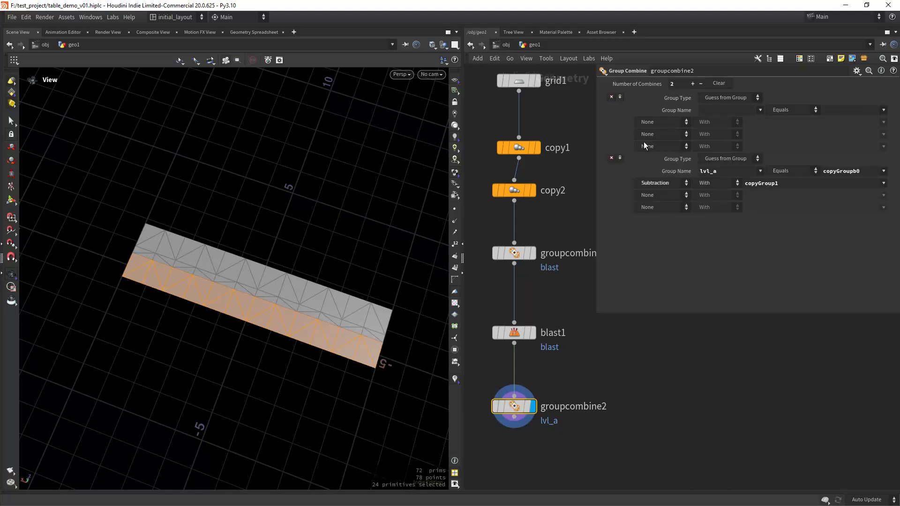
{"action": "left_click", "coordinate": [718, 171]}
{"action": "key", "text": "ctrl+c"}
{"action": "left_click", "coordinate": [703, 110]}
{"action": "key", "text": "ctrl+v"}
{"action": "key", "text": "Tab"}
{"action": "left_click", "coordinate": [884, 112]}
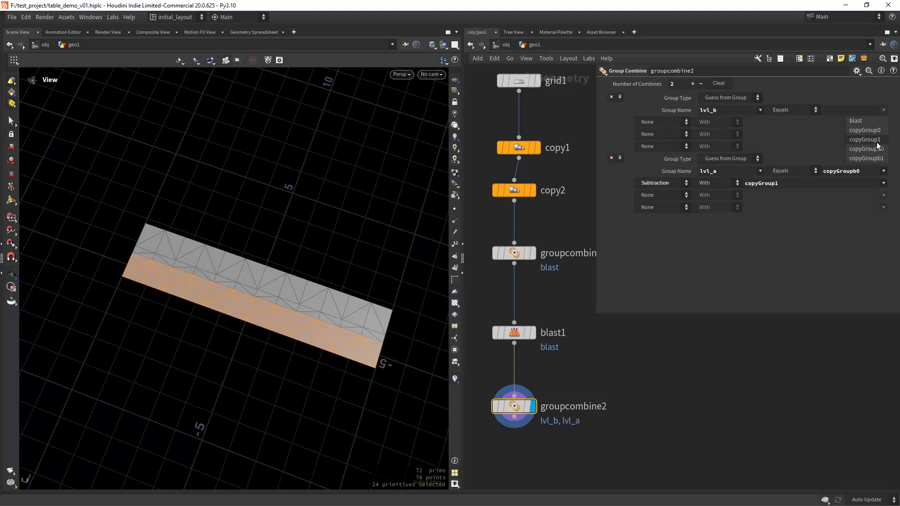
{"action": "left_click", "coordinate": [859, 140]}
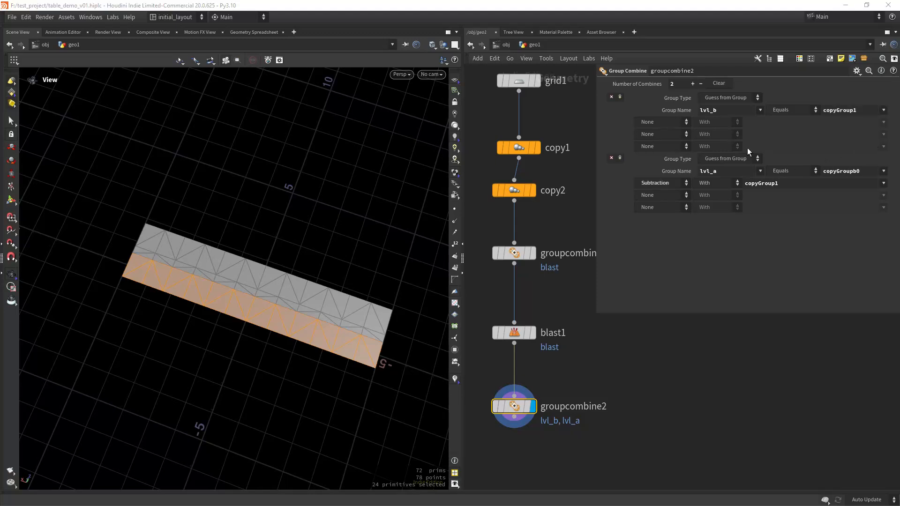
Step: Add a third combine entry to groupcombine2, name it lvl_c and set it equal to copyGroup0
{"action": "left_click", "coordinate": [619, 97]}
{"action": "left_click", "coordinate": [720, 171]}
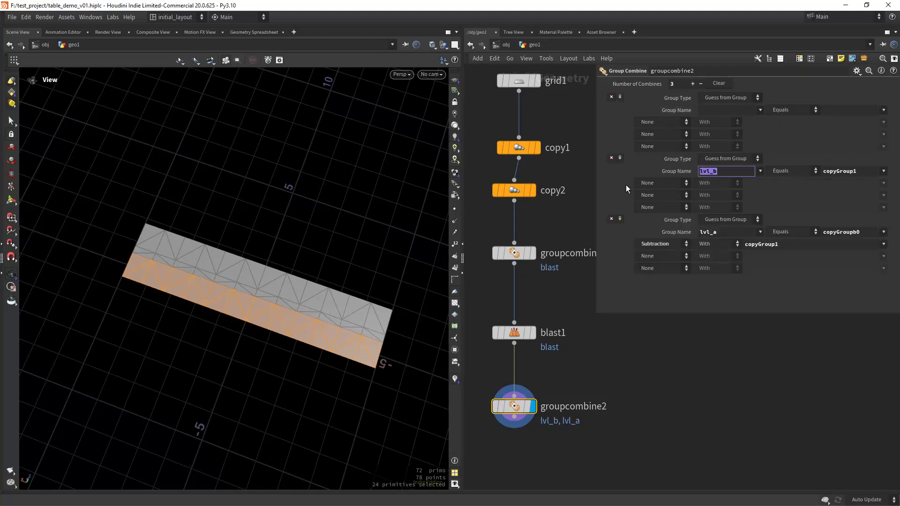
{"action": "left_click", "coordinate": [704, 110]}
{"action": "type", "text": "lvl_b"}
{"action": "key", "text": "BackSpace"}
{"action": "type", "text": "c"}
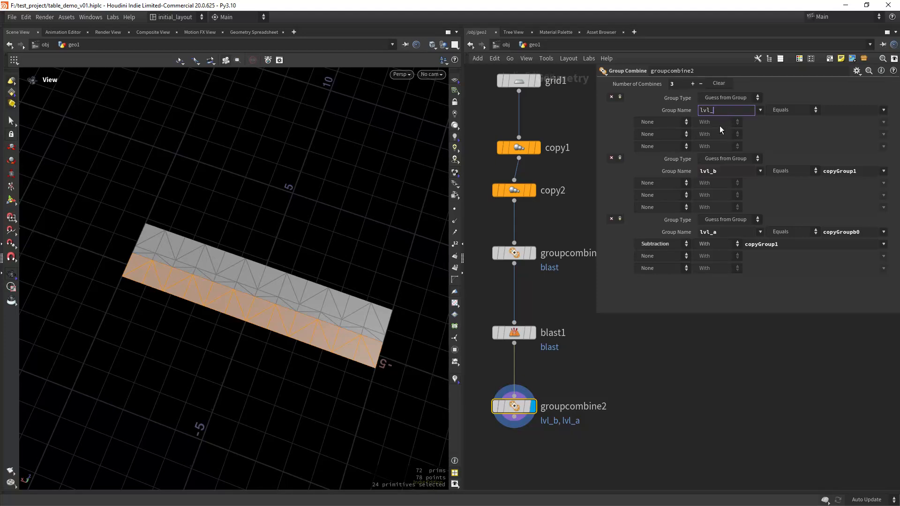
{"action": "key", "text": "Return"}
{"action": "left_click", "coordinate": [883, 109]}
{"action": "left_click", "coordinate": [866, 132]}
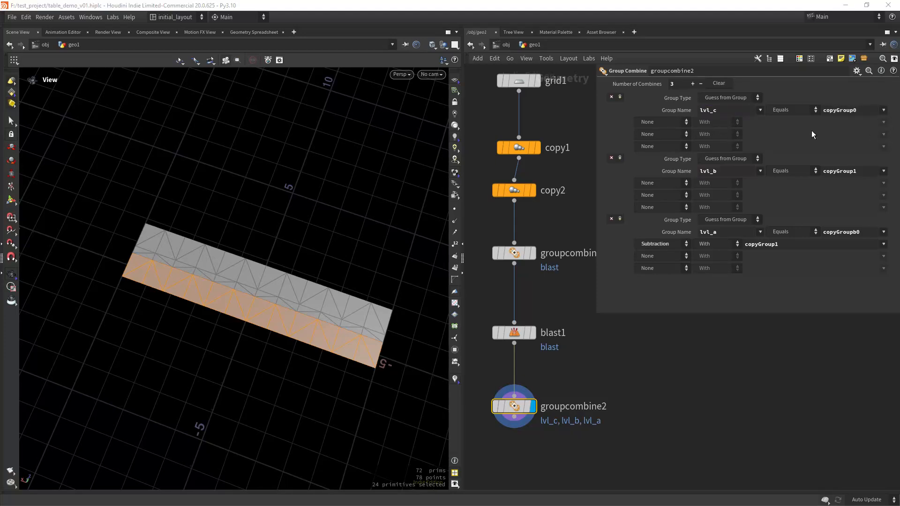
Step: Set the lvl_c entry's first operation to Subtraction with copyGroupb0
{"action": "left_click", "coordinate": [662, 121]}
{"action": "left_click", "coordinate": [662, 159]}
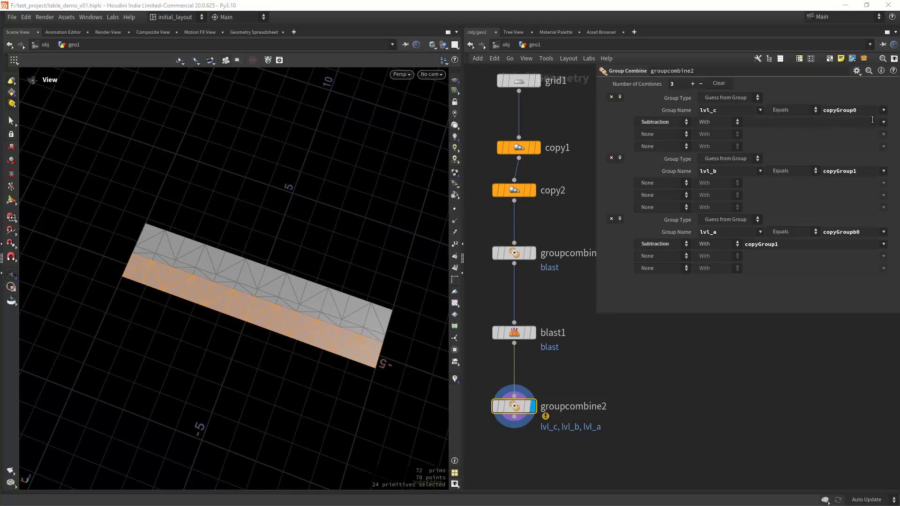
{"action": "left_click", "coordinate": [882, 123]}
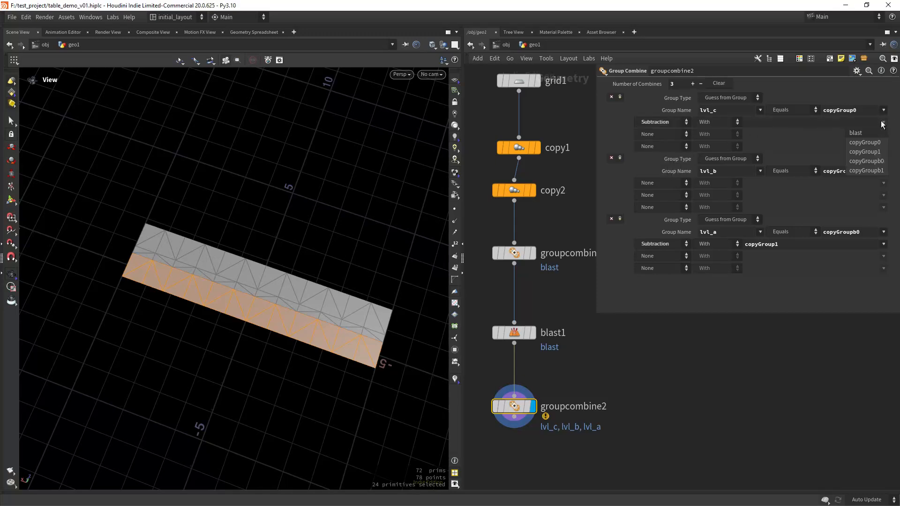
{"action": "left_click", "coordinate": [884, 162]}
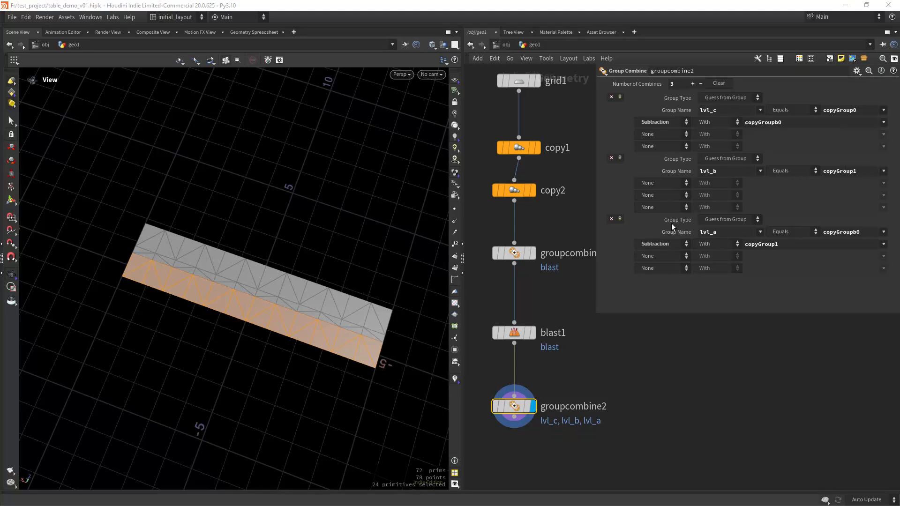
Step: Add a Group Delete node below groupcombine2, connect it to that node's output and display it
{"action": "mouse_move", "coordinate": [531, 396]}
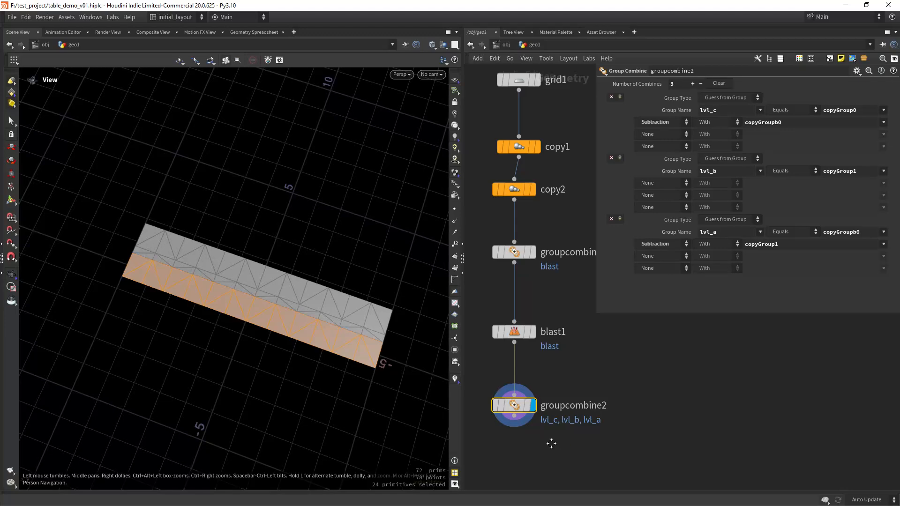
{"action": "middle_click_drag", "start_coordinate": [550, 443], "coordinate": [553, 372]}
{"action": "left_click_drag", "start_coordinate": [518, 335], "coordinate": [518, 351]}
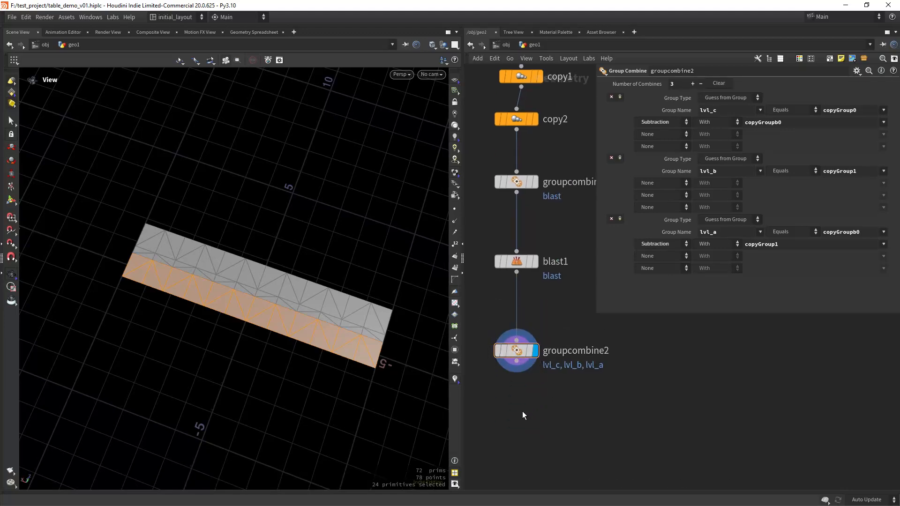
{"action": "key", "text": "Tab"}
{"action": "type", "text": "gdel"}
{"action": "key", "text": "Return"}
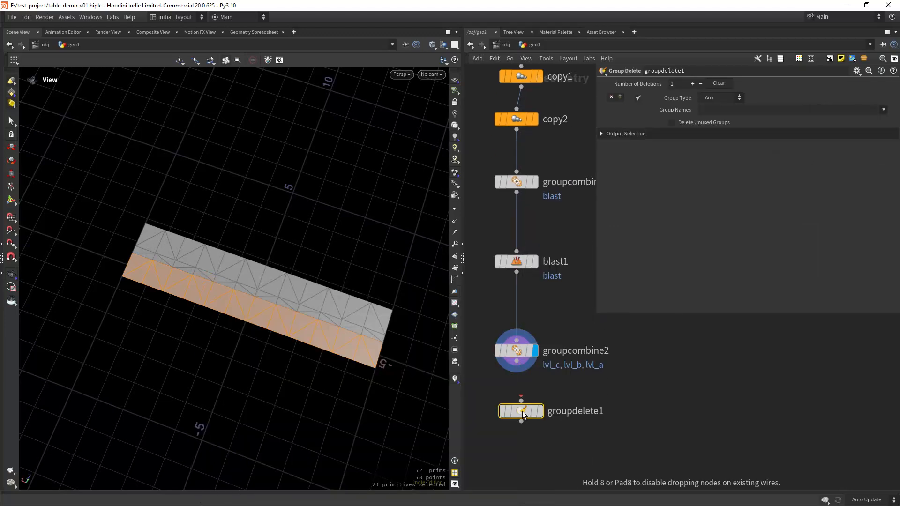
{"action": "left_click", "coordinate": [522, 412]}
{"action": "left_click_drag", "start_coordinate": [518, 363], "coordinate": [521, 399]}
{"action": "left_click", "coordinate": [539, 411]}
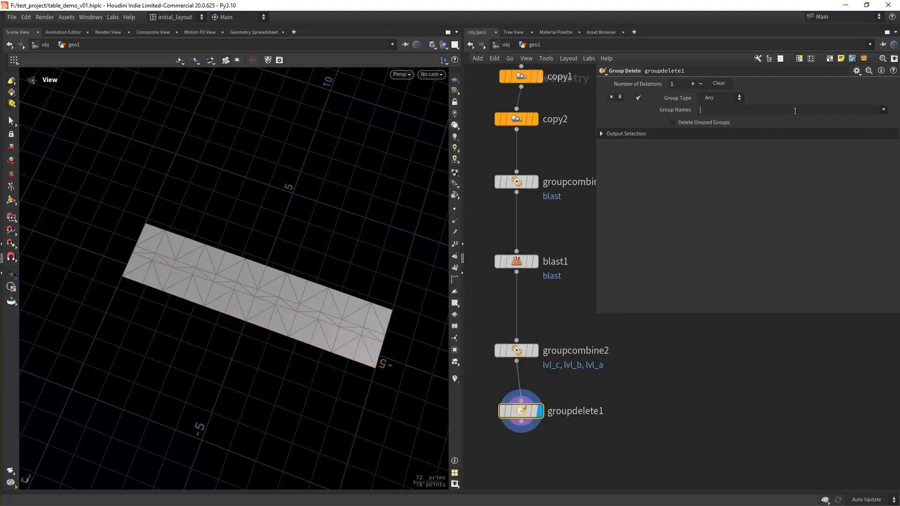
Step: Try *^*lvl* and *^lvl* as the pattern of group names to delete
{"action": "left_click", "coordinate": [795, 111]}
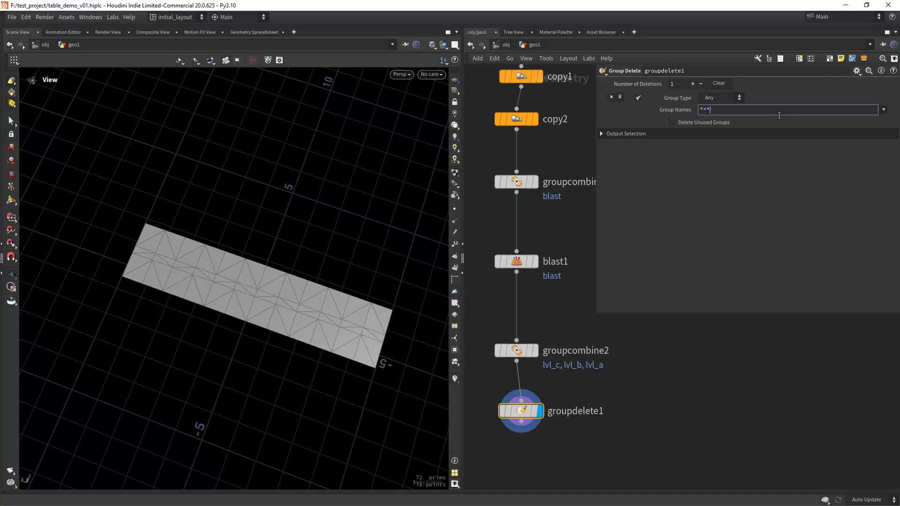
{"action": "type", "text": "*^*lvl*"}
{"action": "key", "text": "Return"}
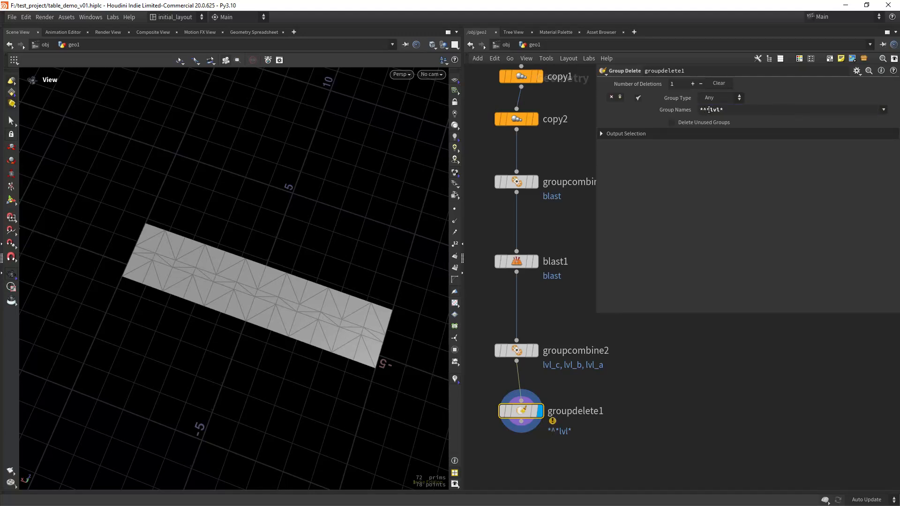
{"action": "left_click", "coordinate": [709, 109]}
{"action": "key", "text": "BackSpace"}
{"action": "key", "text": "Return"}
Step: Try shorter group name patterns in the Group Delete node: ^lvl*, ^lvl and lvl
{"action": "left_click", "coordinate": [703, 110]}
{"action": "key", "text": "BackSpace"}
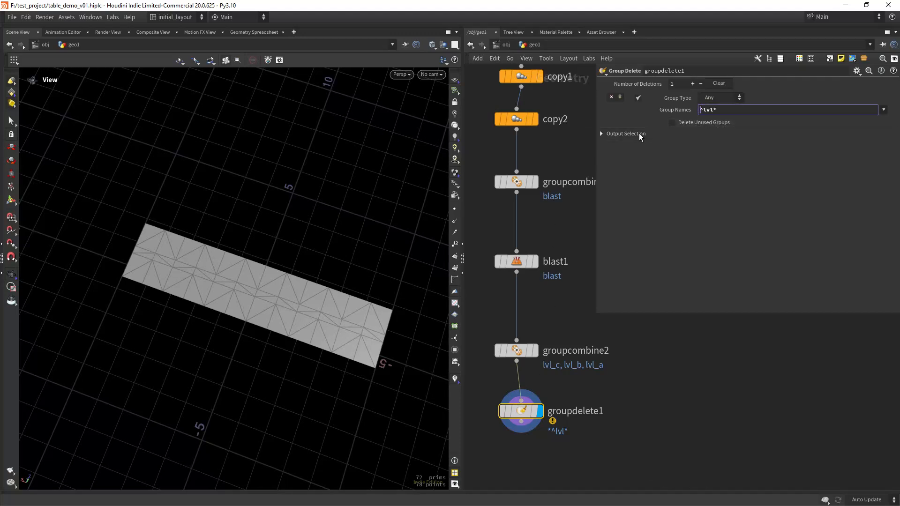
{"action": "key", "text": "Return"}
{"action": "left_click", "coordinate": [719, 111]}
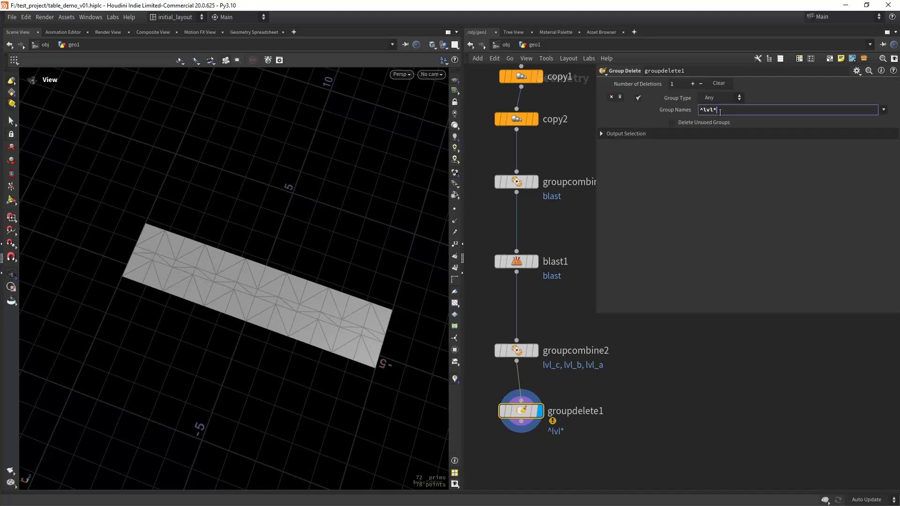
{"action": "key", "text": "Return"}
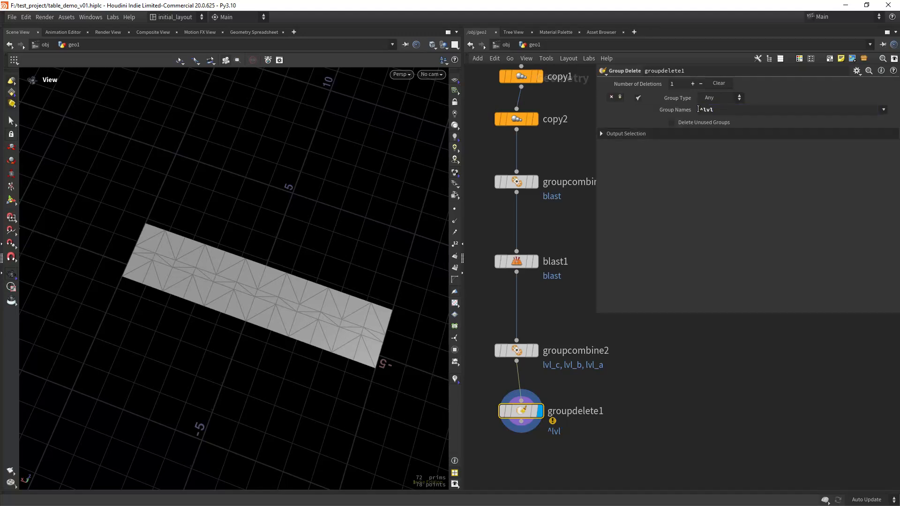
{"action": "key", "text": "BackSpace"}
{"action": "key", "text": "Return"}
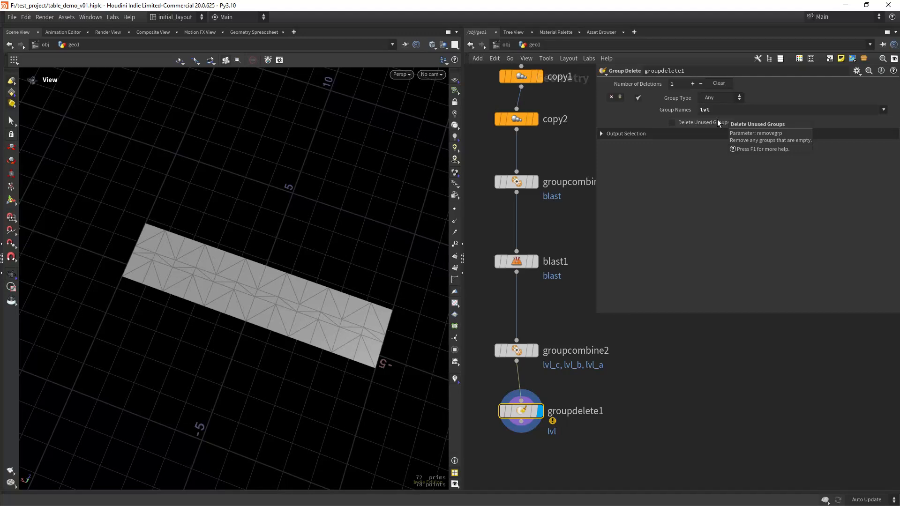
Step: Try the group name pattern *lvl* and check the remaining groups in the groupdelete1 node info
{"action": "left_click", "coordinate": [489, 410]}
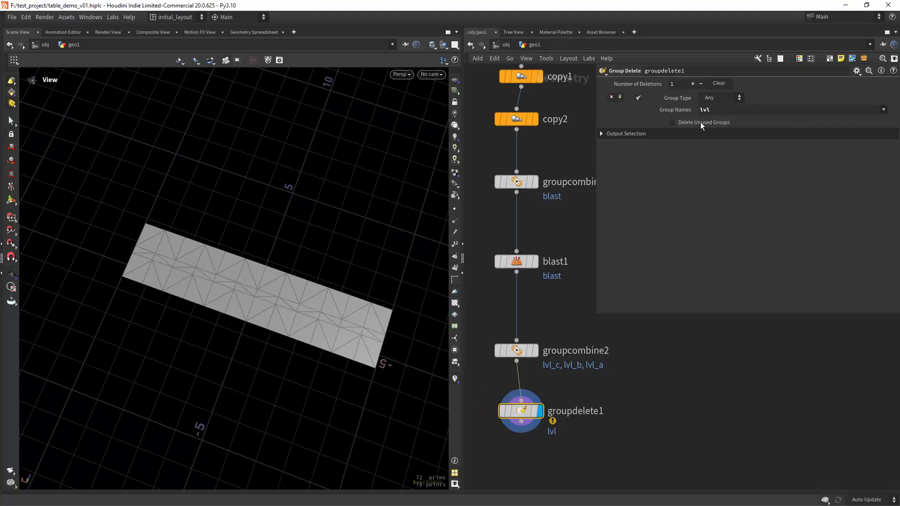
{"action": "type", "text": "*lvl"}
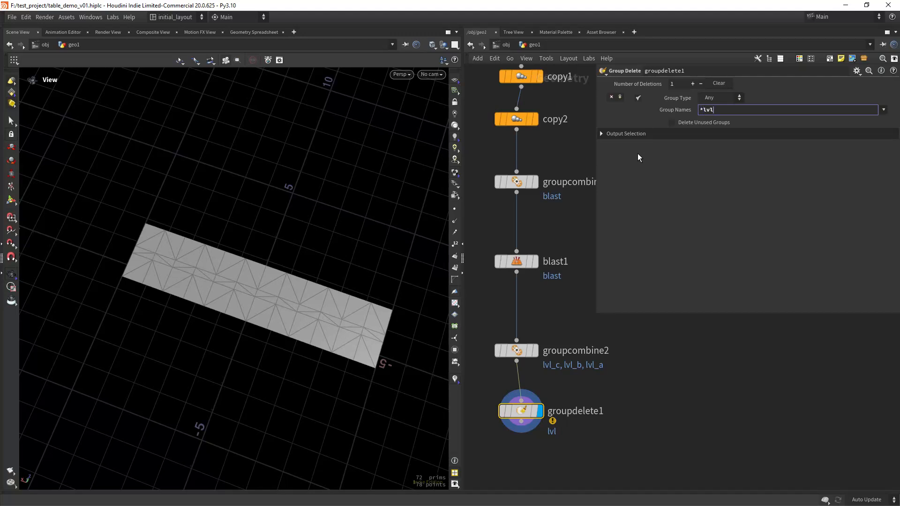
{"action": "type", "text": "*"}
{"action": "key", "text": "Return"}
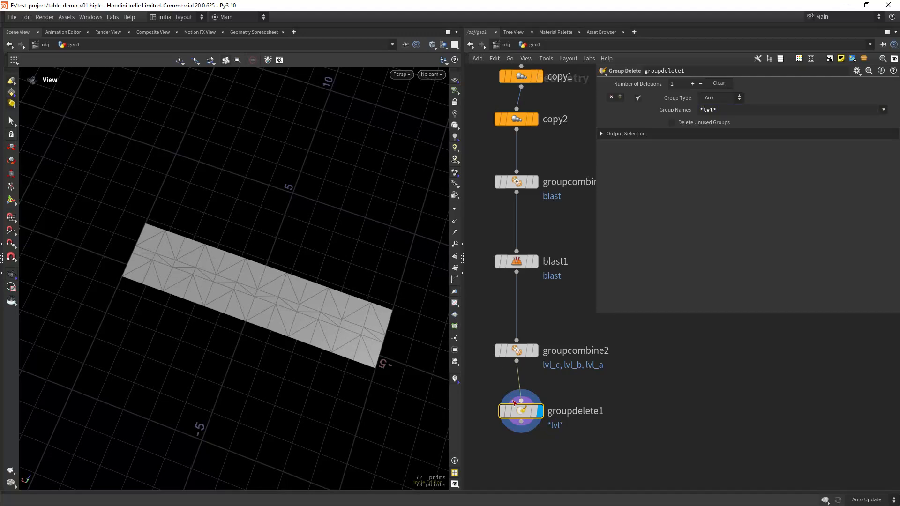
{"action": "middle_click", "coordinate": [525, 409]}
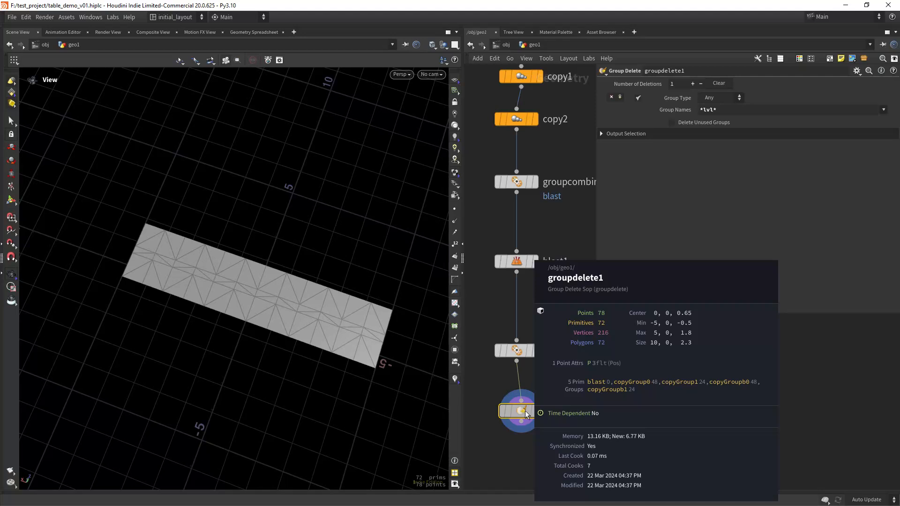
{"action": "left_click", "coordinate": [703, 111]}
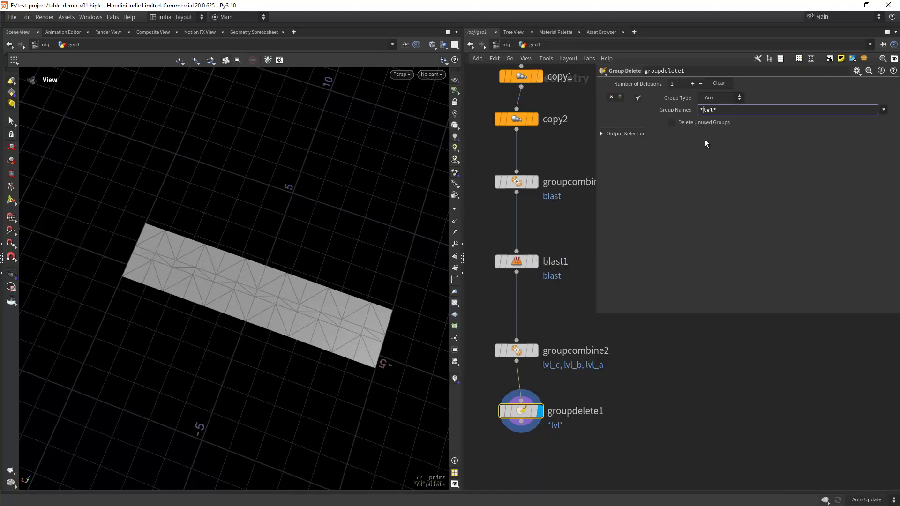
{"action": "key", "text": "Delete"}
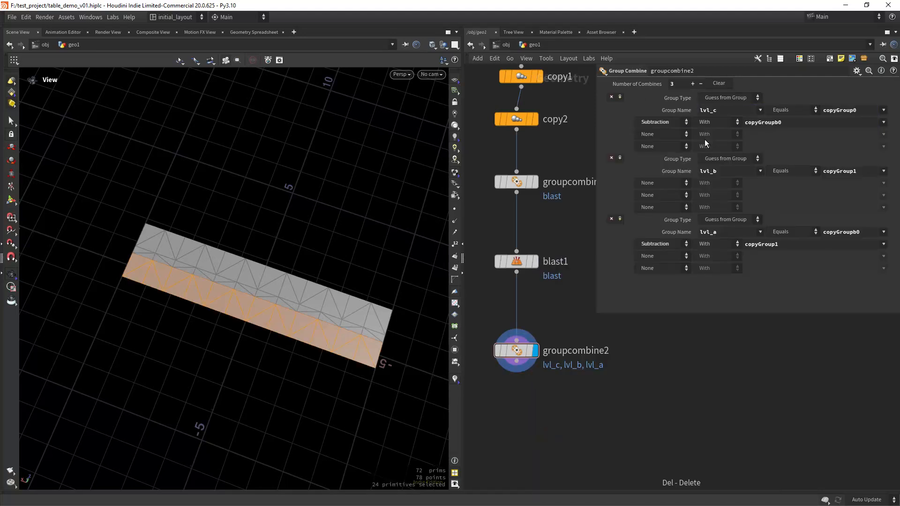
{"action": "key", "text": "ctrl+z"}
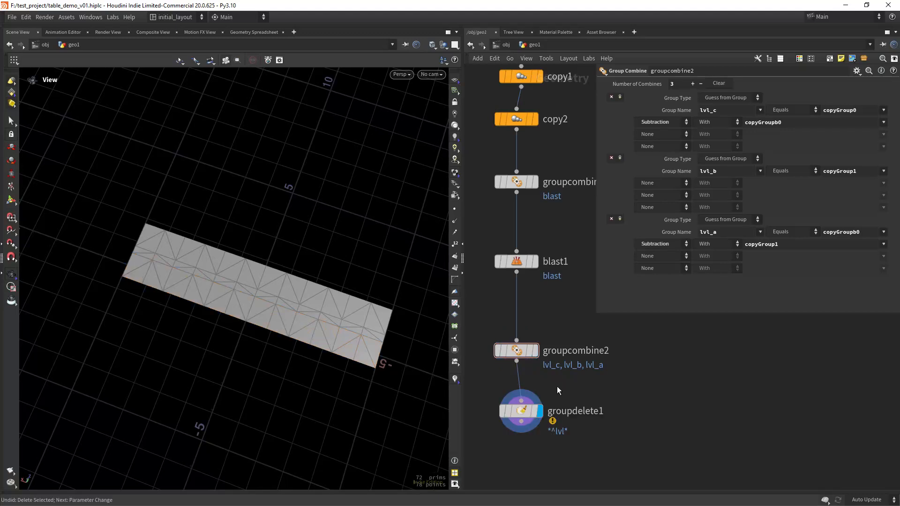
Step: Set the group names of groupdelete1 to *lvl*
{"action": "left_click", "coordinate": [521, 409]}
{"action": "left_click", "coordinate": [704, 109]}
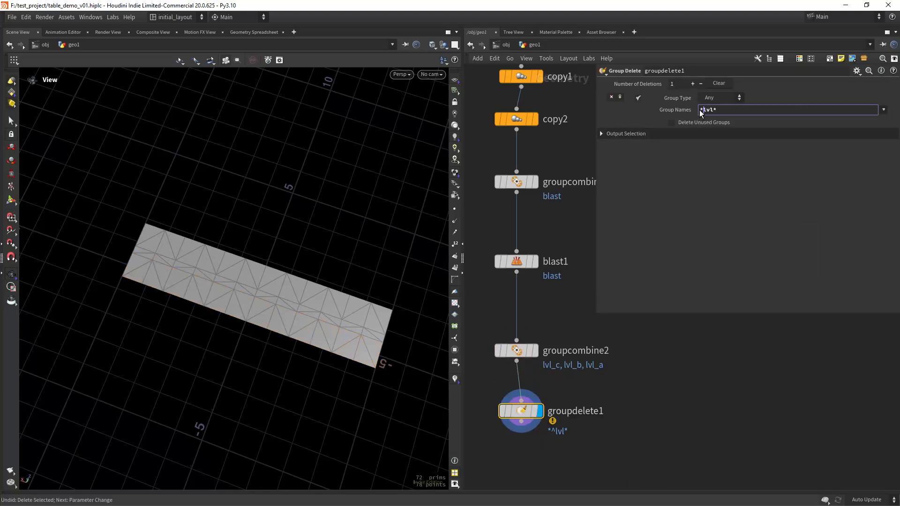
Step: Enable Delete Unused Groups on groupdelete1 to check its effect in the node info, and disable it again
{"action": "left_click", "coordinate": [716, 98]}
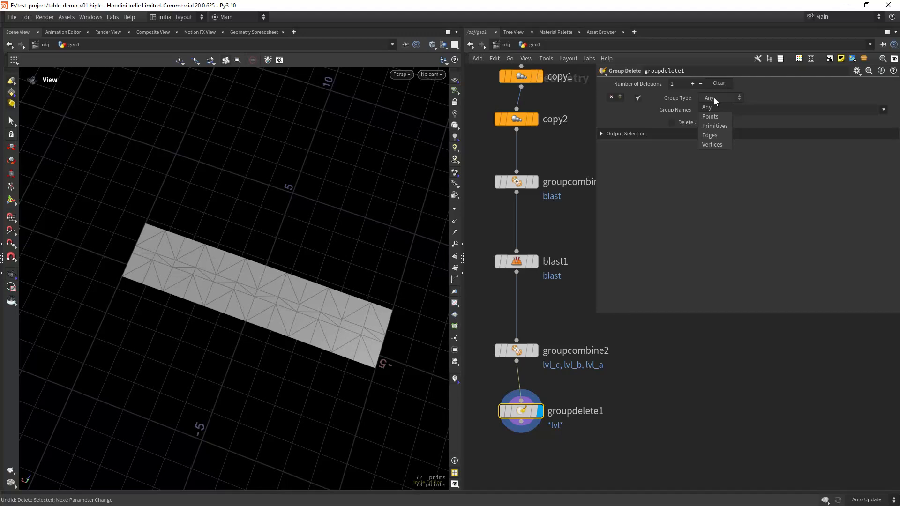
{"action": "left_click", "coordinate": [666, 117]}
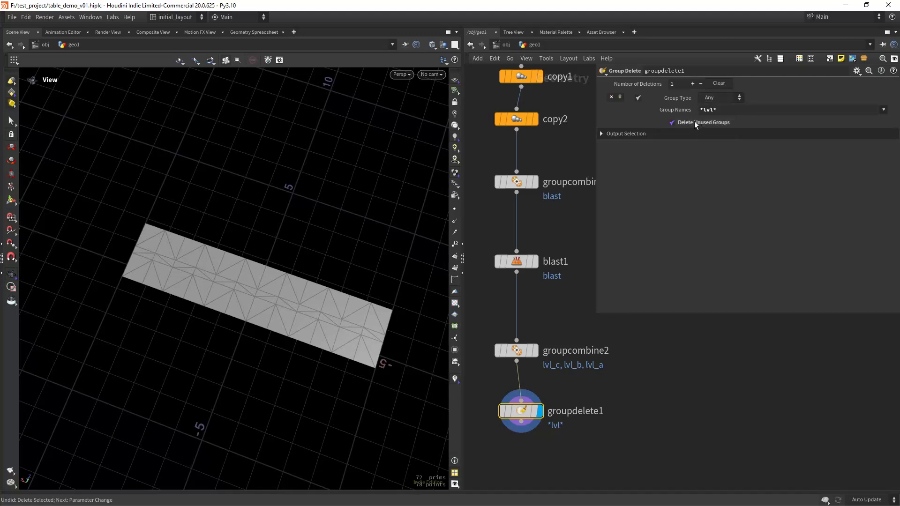
{"action": "middle_click", "coordinate": [521, 413]}
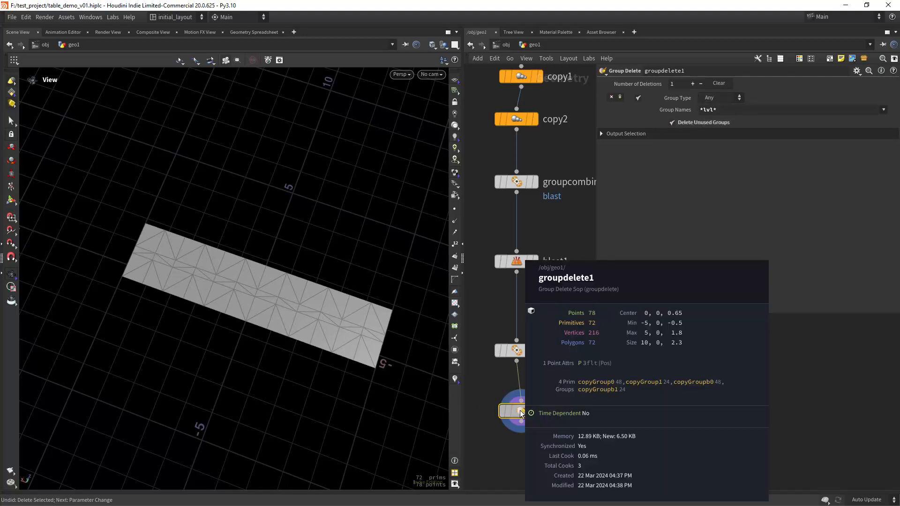
{"action": "left_click", "coordinate": [702, 122]}
{"action": "left_click", "coordinate": [682, 133]}
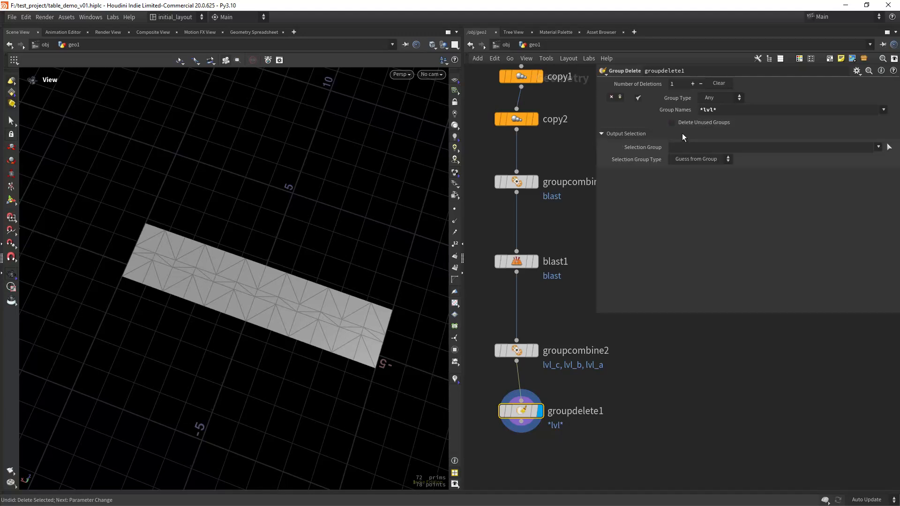
{"action": "left_click", "coordinate": [682, 133]}
Step: Try the group name pattern ^*lvl* on groupdelete1, check the node info, and undo the latest pattern edits
{"action": "left_click", "coordinate": [711, 99]}
{"action": "left_click", "coordinate": [710, 104]}
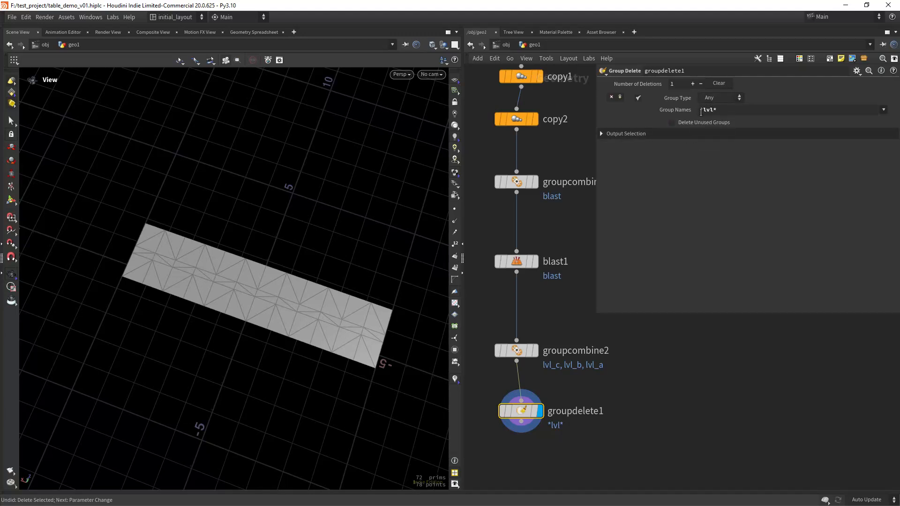
{"action": "left_click", "coordinate": [702, 110]}
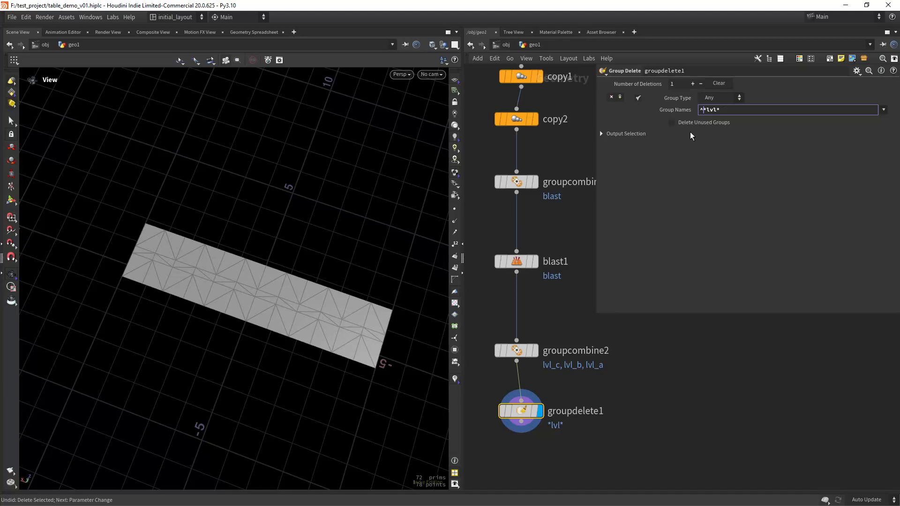
{"action": "type", "text": "^"}
{"action": "key", "text": "Return"}
{"action": "left_click", "coordinate": [496, 417]}
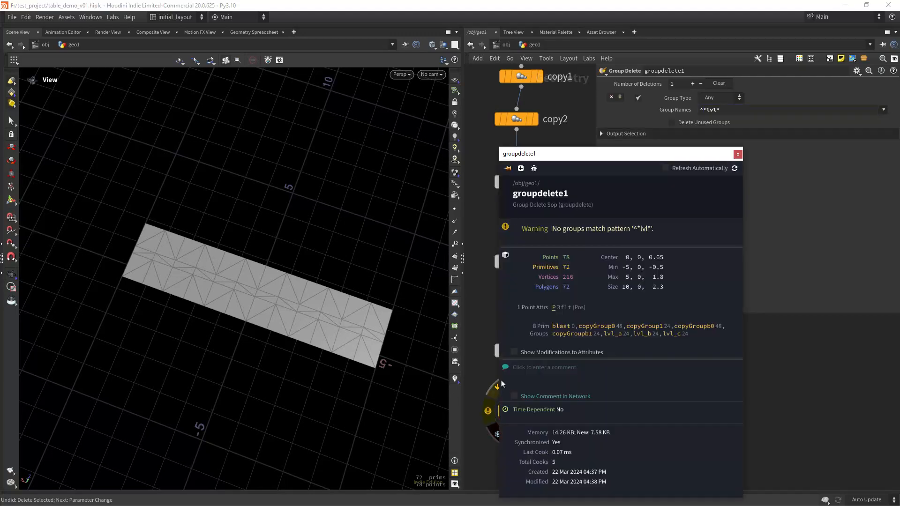
{"action": "left_click", "coordinate": [738, 154]}
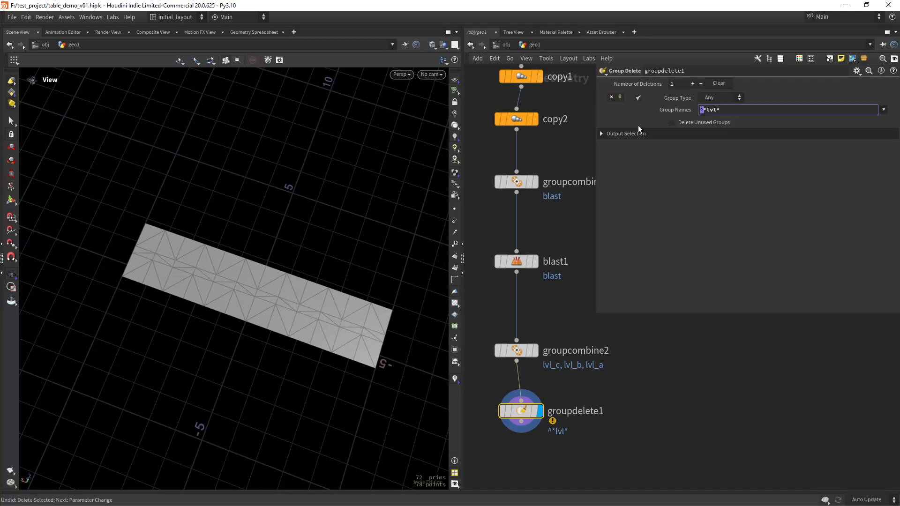
{"action": "key", "text": "BackSpace"}
{"action": "key", "text": "Return"}
{"action": "key", "text": "ctrl+z"}
{"action": "key", "text": "ctrl+z"}
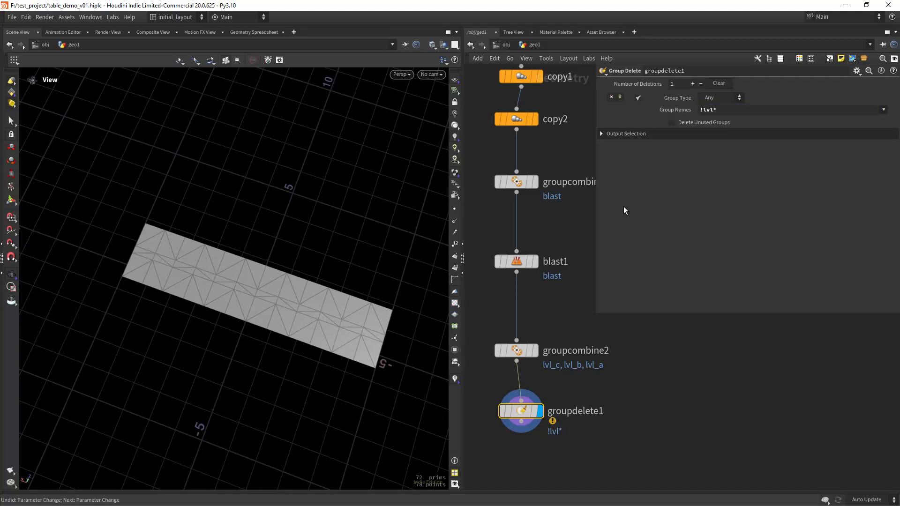
Step: Set the group names of groupdelete1 to * ^lvl* and check the remaining groups in the node info
{"action": "left_click", "coordinate": [700, 110]}
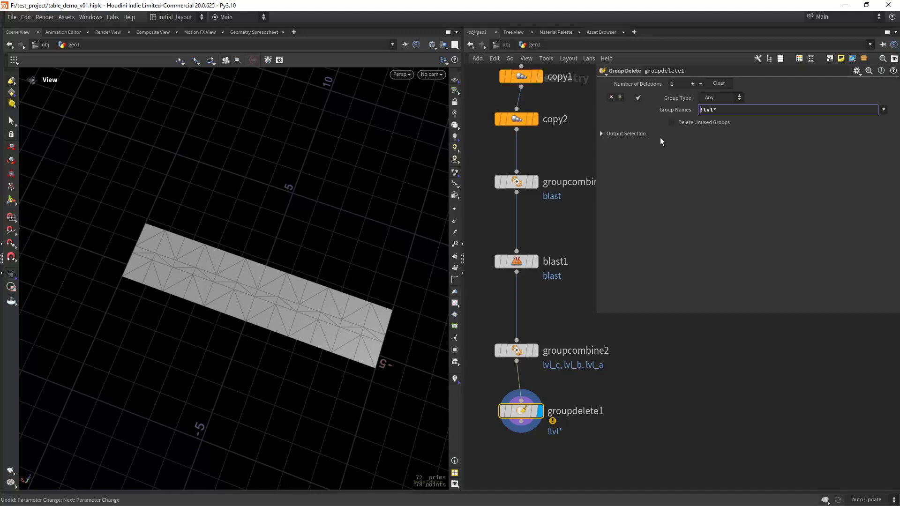
{"action": "key", "text": "Delete"}
{"action": "type", "text": "* ^"}
{"action": "key", "text": "Return"}
{"action": "middle_click", "coordinate": [526, 412]}
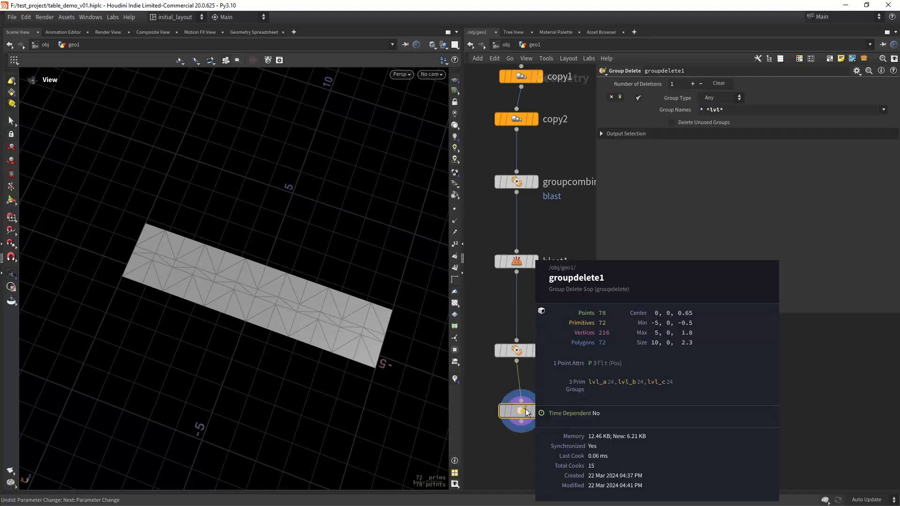
Step: Select all nodes from grid1 to groupdelete1 and lay them out in an aligned column
{"action": "mouse_move", "coordinate": [581, 370]}
{"action": "middle_mouse_down"}
{"action": "mouse_move", "coordinate": [590, 344]}
{"action": "mouse_move", "coordinate": [572, 384]}
{"action": "middle_mouse_up"}
{"action": "scroll", "coordinate": [592, 345], "scroll_direction": "down", "scroll_amount": 2}
{"action": "scroll", "coordinate": [567, 245], "scroll_direction": "down", "scroll_amount": 2}
{"action": "left_click_drag", "start_coordinate": [499, 131], "coordinate": [568, 415]}
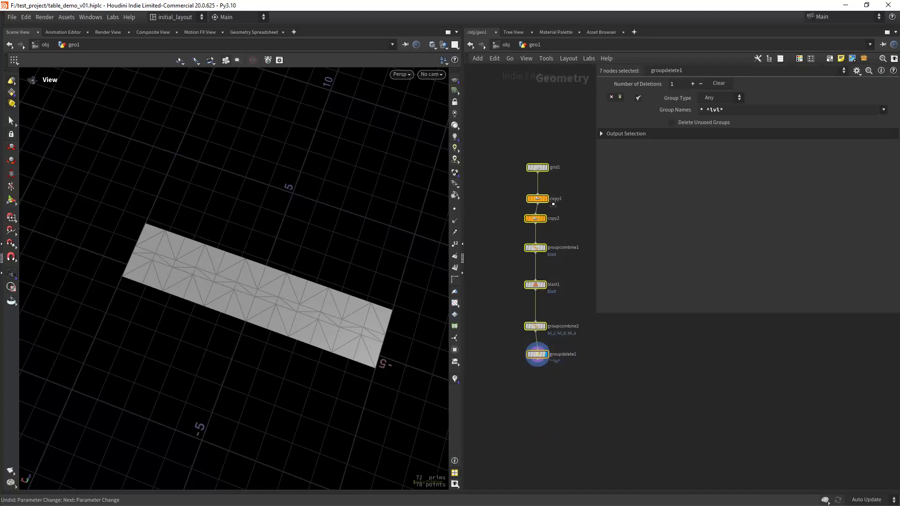
{"action": "key", "text": "l"}
{"action": "scroll", "coordinate": [549, 323], "scroll_direction": "up", "scroll_amount": 4}
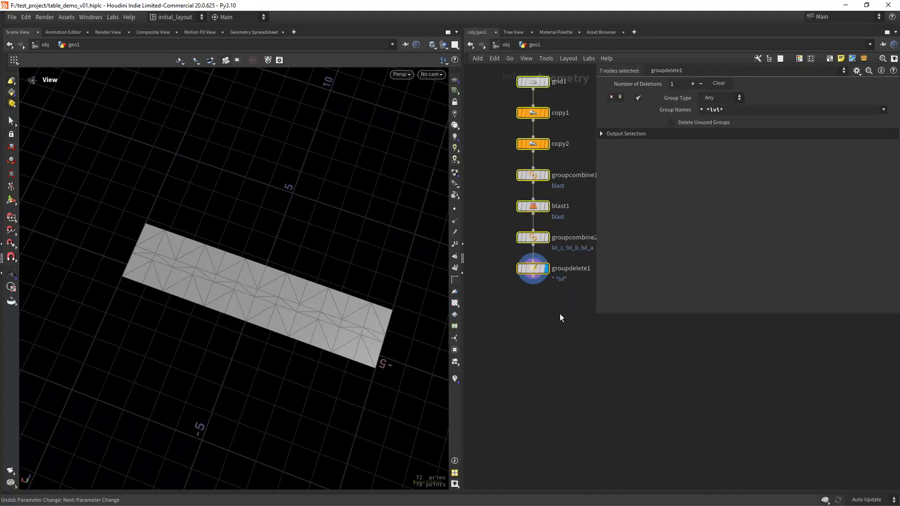
Step: Add a Name from Groups node below groupdelete1, connect it to groupdelete1's output, and display it
{"action": "scroll", "coordinate": [552, 295], "scroll_direction": "up", "scroll_amount": 2}
{"action": "left_click", "coordinate": [536, 305]}
{"action": "key", "text": "Tab"}
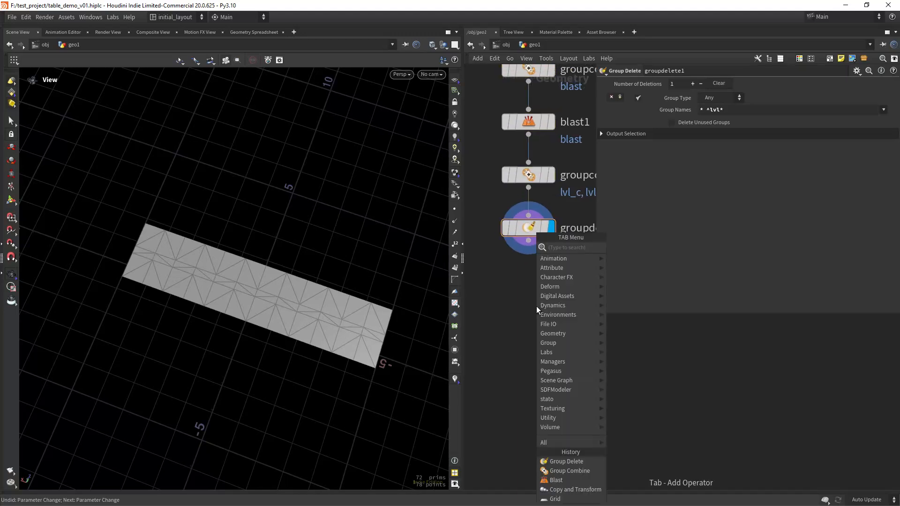
{"action": "type", "text": "name"}
{"action": "key", "text": "Return"}
{"action": "left_click", "coordinate": [537, 306]}
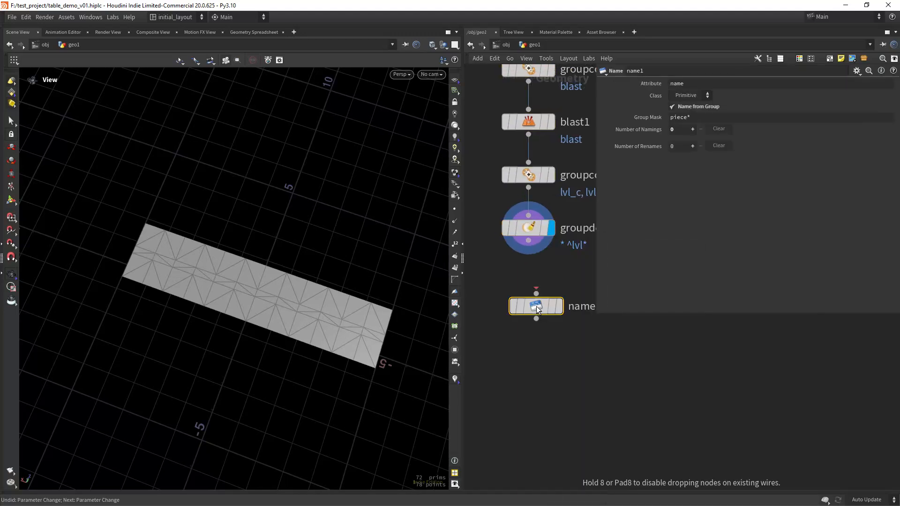
{"action": "left_click_drag", "start_coordinate": [528, 241], "coordinate": [529, 308]}
{"action": "left_click", "coordinate": [566, 277]}
Step: Set the group mask of name1 to lvl* and color the strips in the viewport by the name attribute
{"action": "double_click", "coordinate": [686, 117]}
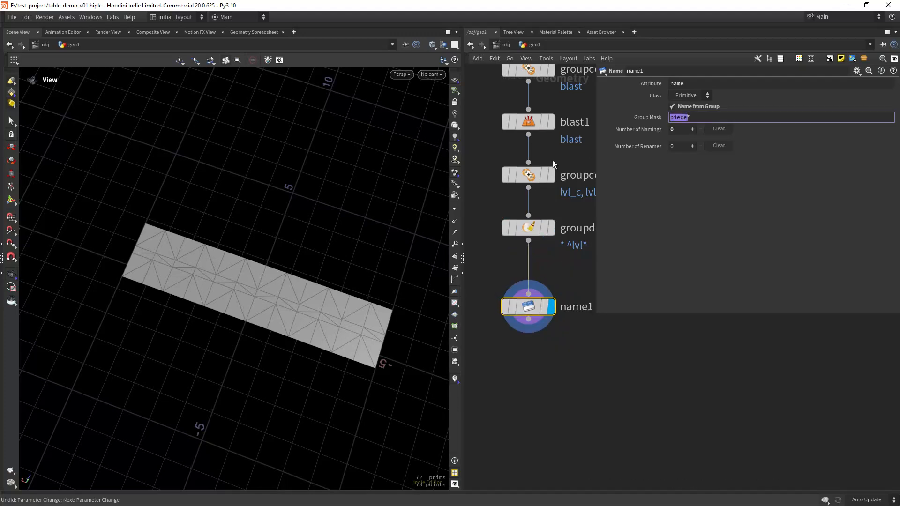
{"action": "type", "text": "lvl*"}
{"action": "key", "text": "Return"}
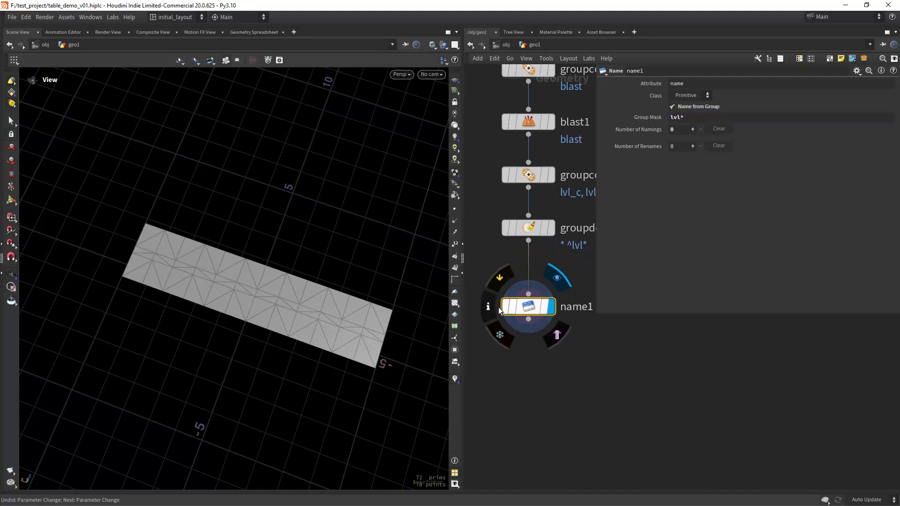
{"action": "left_click", "coordinate": [488, 307]}
{"action": "left_click", "coordinate": [563, 276]}
{"action": "scroll", "coordinate": [351, 310], "scroll_direction": "down", "scroll_amount": 2}
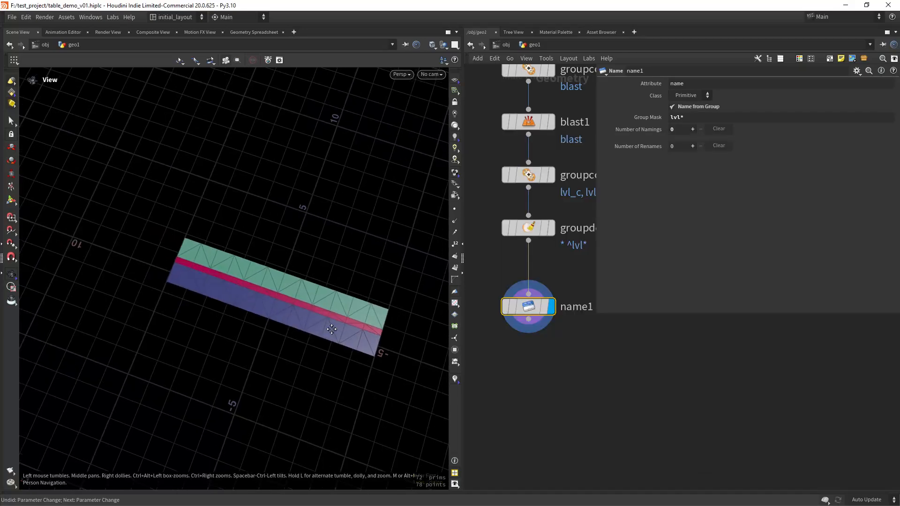
{"action": "left_click_drag", "start_coordinate": [307, 314], "coordinate": [340, 311]}
{"action": "scroll", "coordinate": [330, 309], "scroll_direction": "up", "scroll_amount": 3}
{"action": "right_click_drag", "start_coordinate": [329, 309], "coordinate": [313, 319]}
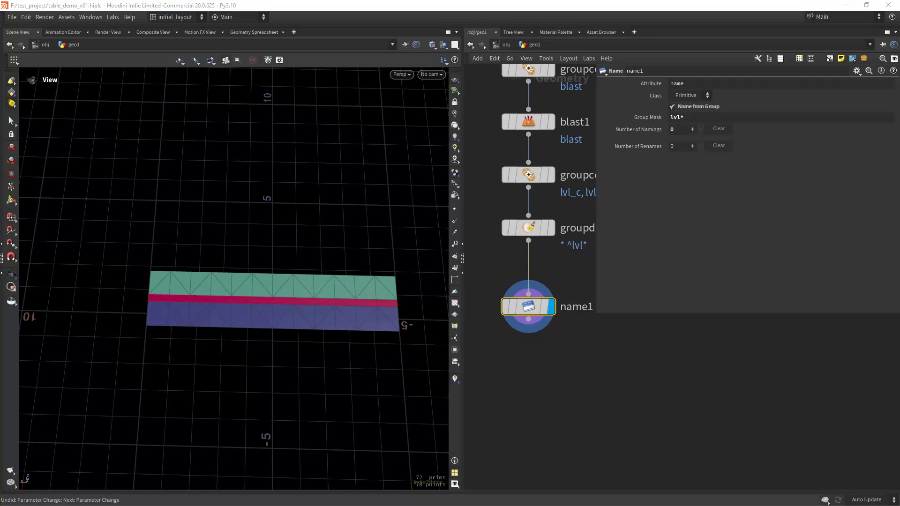
{"action": "right_click_drag", "start_coordinate": [268, 307], "coordinate": [298, 280]}
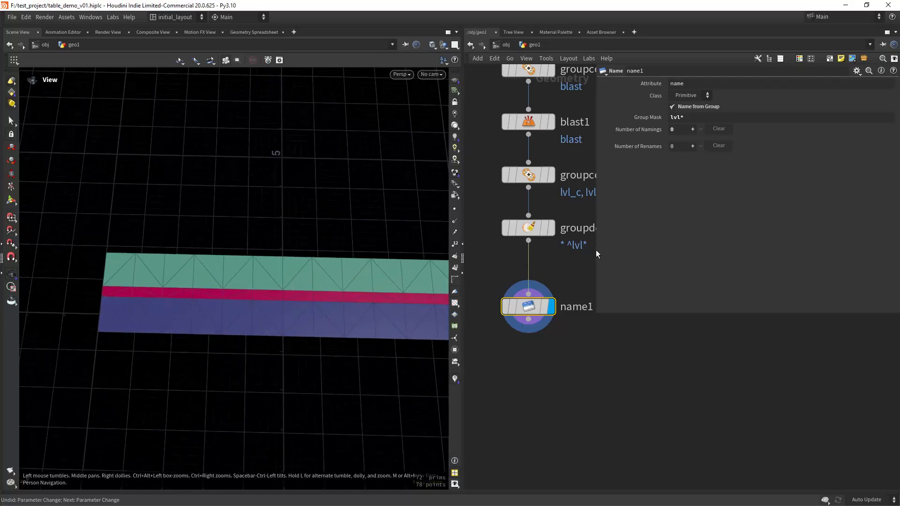
Step: Add a For-Each Named Primitive block below name1 and connect name1's output to foreach_begin1
{"action": "left_click_drag", "start_coordinate": [596, 251], "coordinate": [679, 262]}
{"action": "middle_click_drag", "start_coordinate": [539, 379], "coordinate": [561, 310]}
{"action": "right_click_drag", "start_coordinate": [561, 311], "coordinate": [556, 325]}
{"action": "left_click", "coordinate": [549, 335]}
{"action": "key", "text": "Tab"}
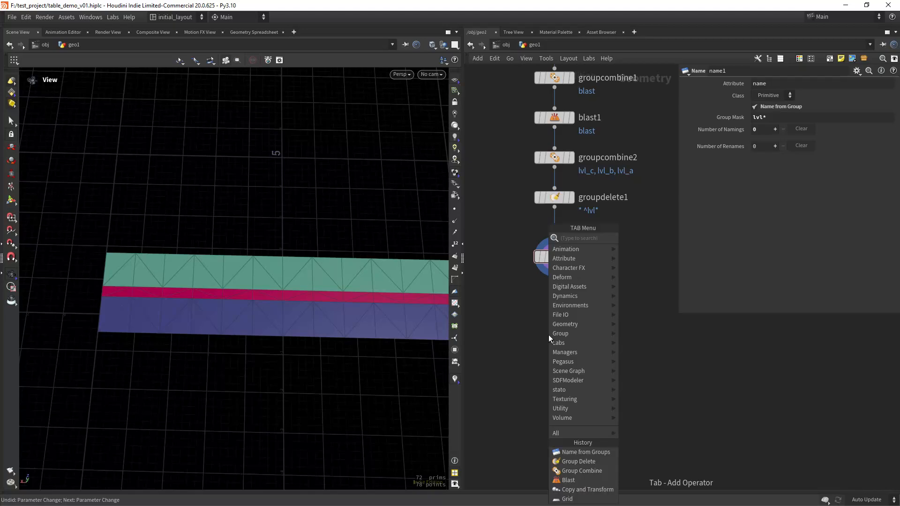
{"action": "type", "text": "fore"}
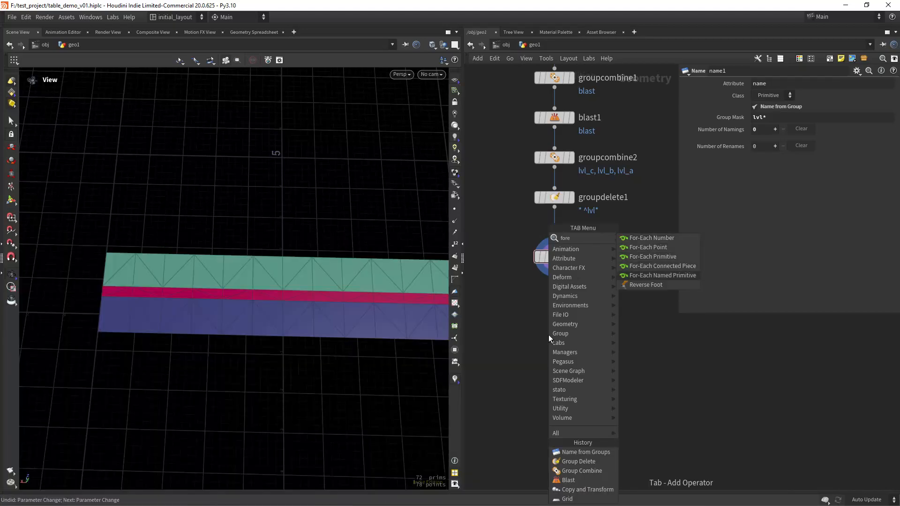
{"action": "key", "text": "Return"}
{"action": "left_click_drag", "start_coordinate": [558, 275], "coordinate": [549, 327]}
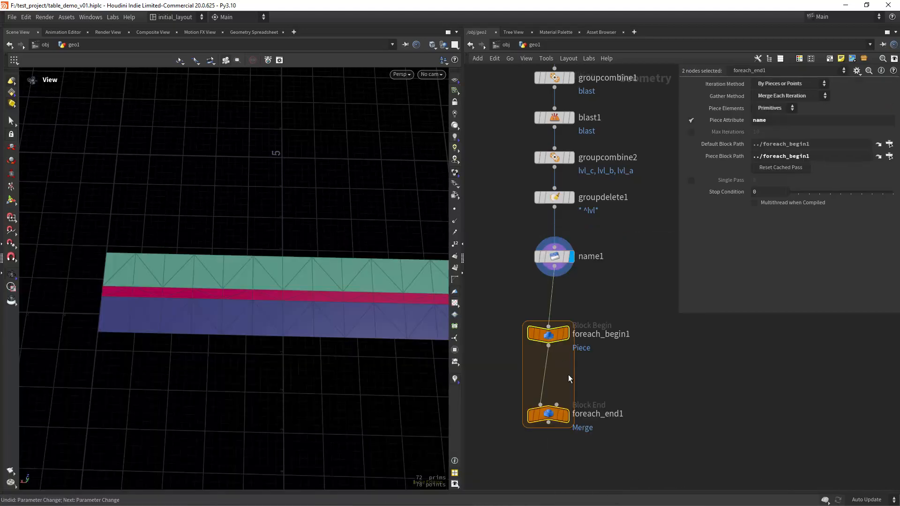
Step: Display foreach_end1 and preview a single piece of the loop with Single Pass, turning the option off again
{"action": "left_click", "coordinate": [565, 414]}
{"action": "left_click", "coordinate": [694, 181]}
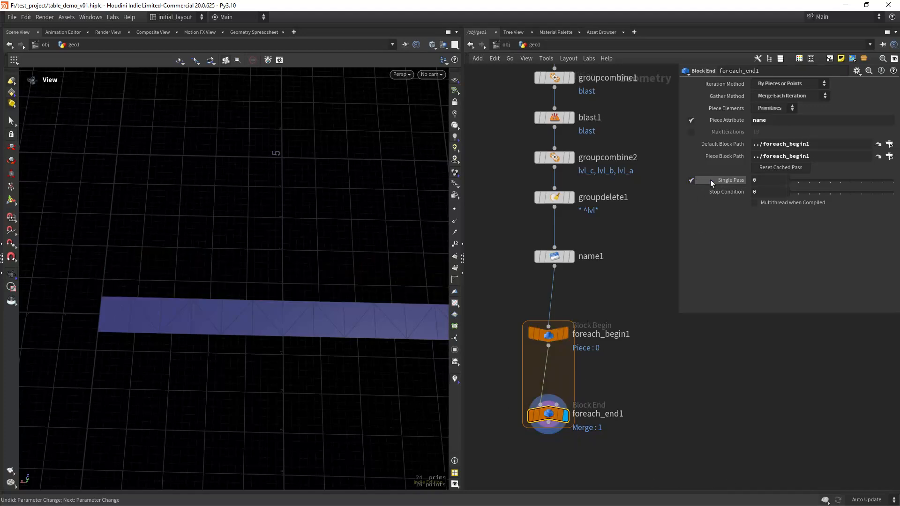
{"action": "mouse_move", "coordinate": [792, 181]}
{"action": "left_mouse_down"}
{"action": "mouse_move", "coordinate": [822, 176]}
{"action": "mouse_move", "coordinate": [791, 182]}
{"action": "left_mouse_up"}
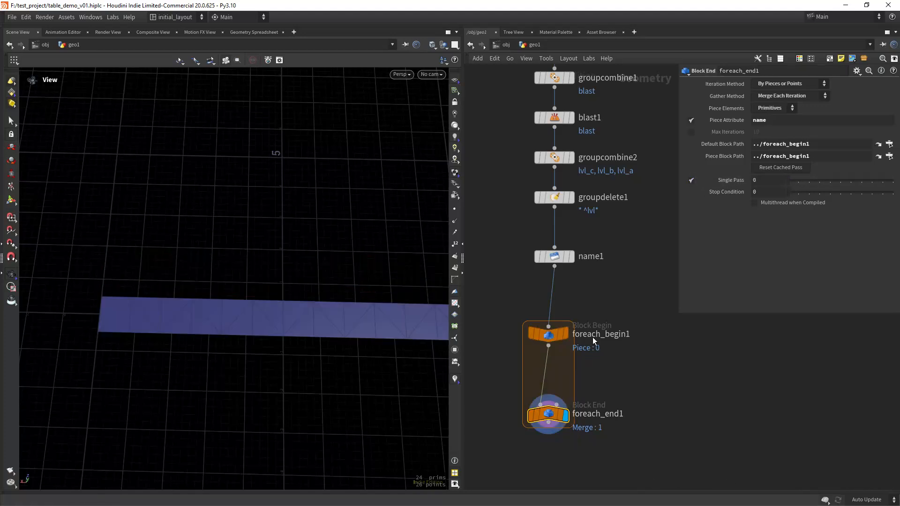
{"action": "left_click", "coordinate": [694, 181]}
Step: Make room inside the for-each block, insert a Group by Range node after foreach_begin1, and display it
{"action": "left_click_drag", "start_coordinate": [558, 400], "coordinate": [563, 452]}
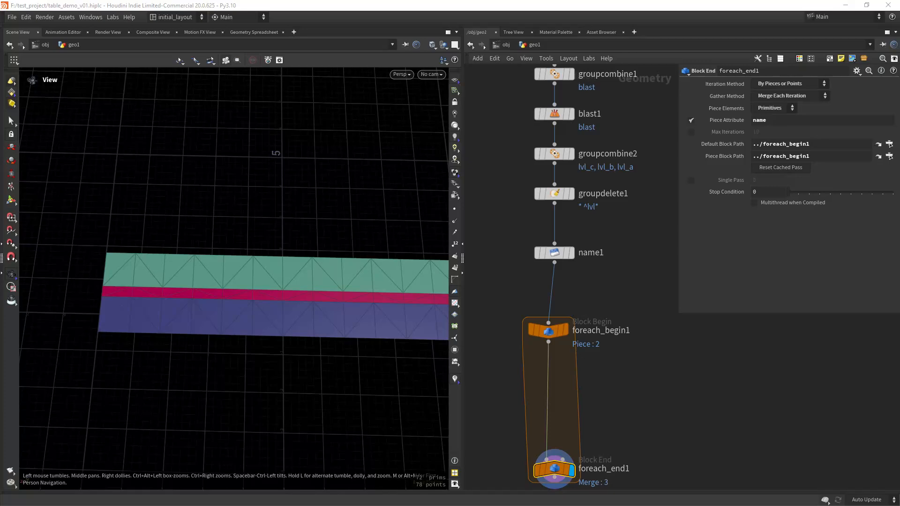
{"action": "left_click_drag", "start_coordinate": [296, 311], "coordinate": [269, 316]}
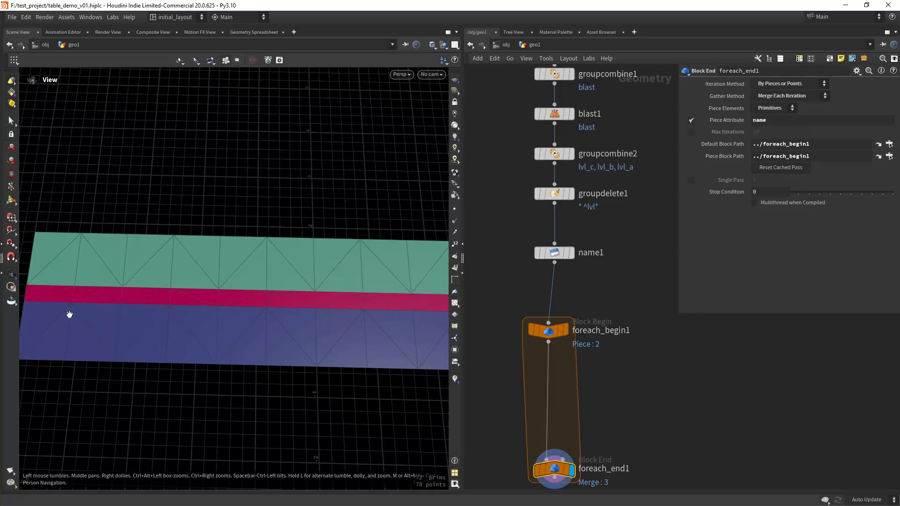
{"action": "right_click_drag", "start_coordinate": [195, 329], "coordinate": [247, 308]}
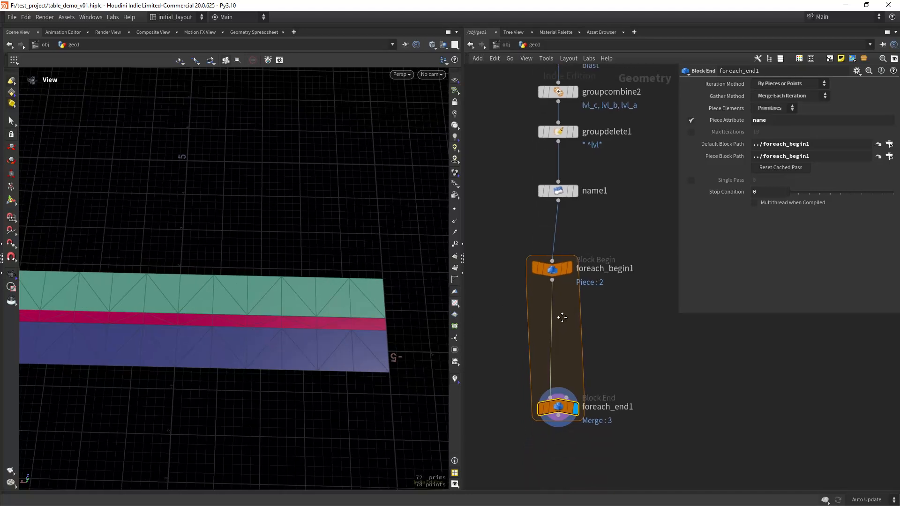
{"action": "middle_click_drag", "start_coordinate": [557, 382], "coordinate": [561, 318]}
{"action": "key", "text": "Tab"}
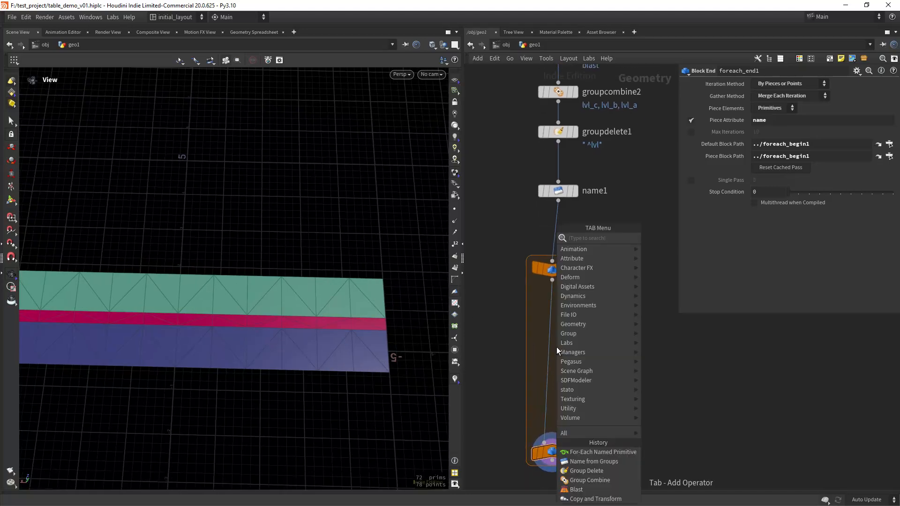
{"action": "type", "text": "gran"}
{"action": "key", "text": "Return"}
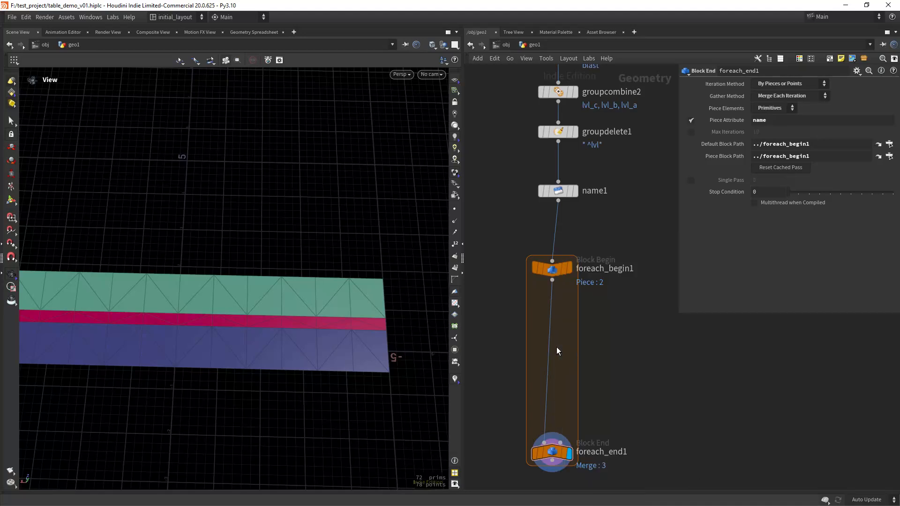
{"action": "left_click", "coordinate": [556, 347]}
{"action": "left_click_drag", "start_coordinate": [556, 347], "coordinate": [550, 319]}
{"action": "left_click", "coordinate": [569, 318]}
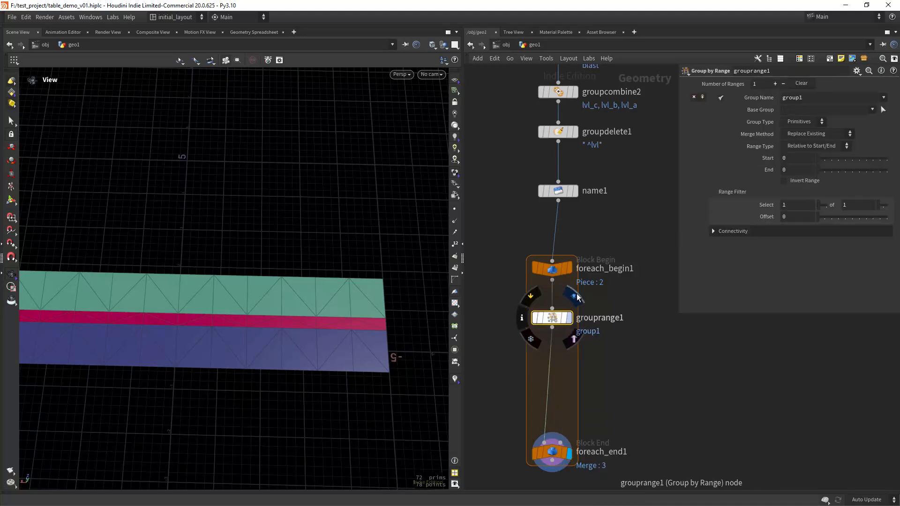
Step: Set the range filter of grouprange1 to select 1 of 2 primitives and inspect the grouped triangles
{"action": "left_click_drag", "start_coordinate": [855, 205], "coordinate": [738, 221]}
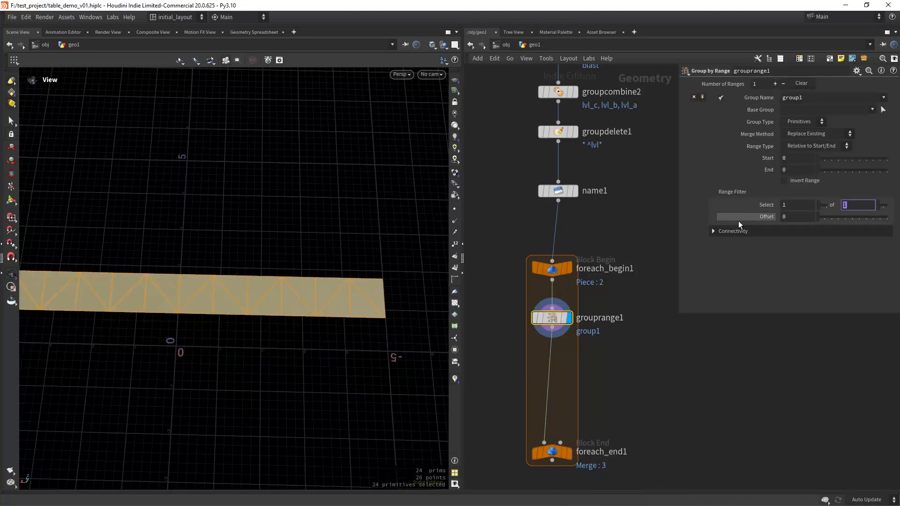
{"action": "type", "text": "2"}
{"action": "key", "text": "Return"}
{"action": "right_click_drag", "start_coordinate": [322, 307], "coordinate": [297, 317]}
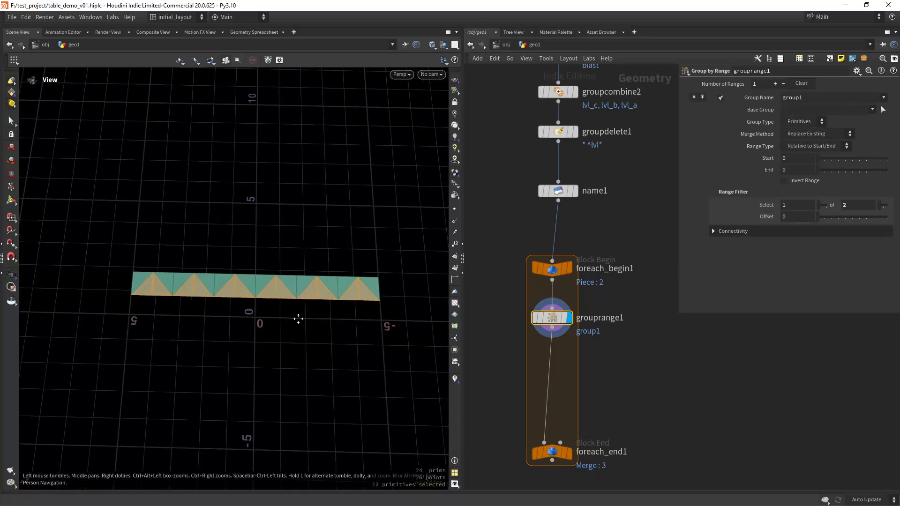
{"action": "left_click_drag", "start_coordinate": [297, 318], "coordinate": [294, 335]}
{"action": "right_click_drag", "start_coordinate": [294, 336], "coordinate": [295, 305]}
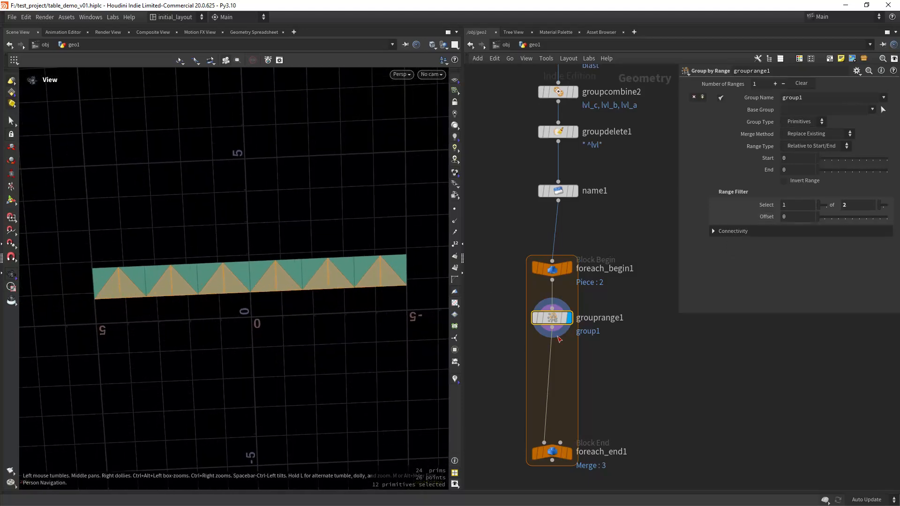
Step: Insert a Group Promote node after grouprange1, display it, and choose group1 as the group to promote to points
{"action": "middle_click_drag", "start_coordinate": [575, 365], "coordinate": [574, 323]}
{"action": "left_click", "coordinate": [559, 317]}
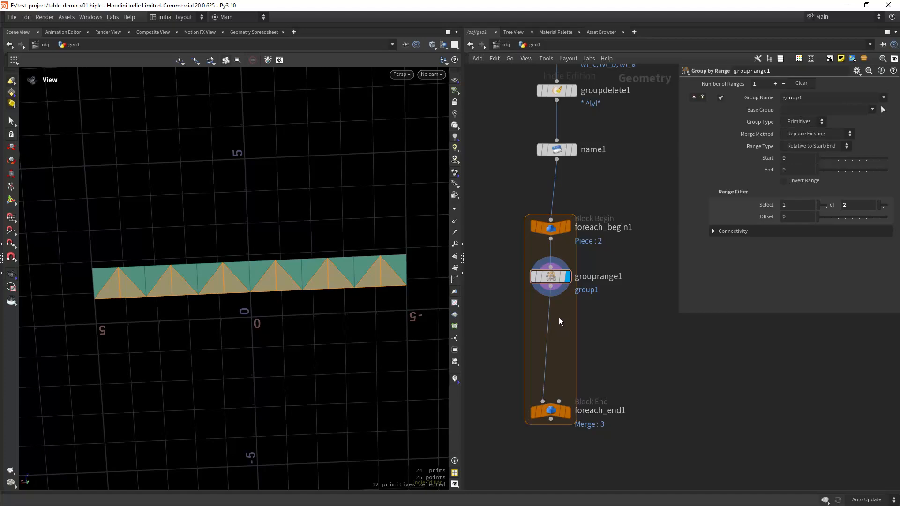
{"action": "key", "text": "Tab"}
{"action": "type", "text": "pro"}
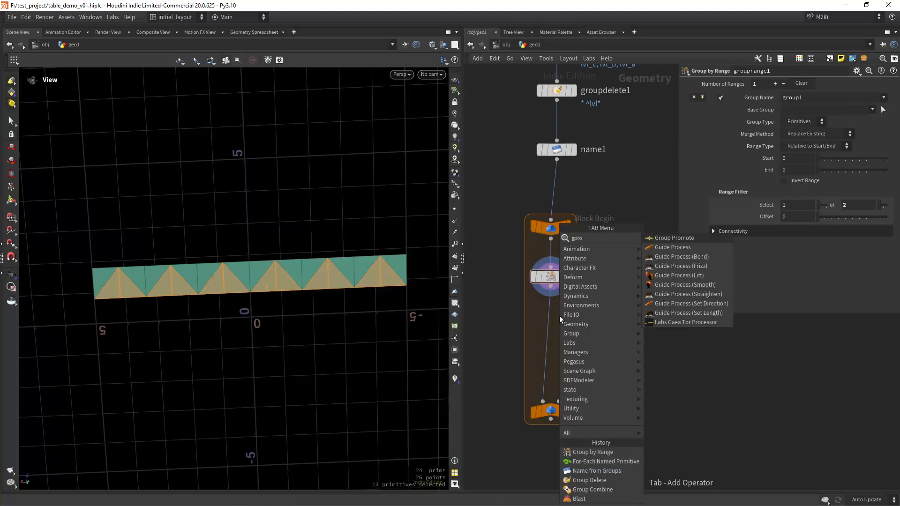
{"action": "key", "text": "Return"}
{"action": "left_click", "coordinate": [559, 317]}
{"action": "left_click_drag", "start_coordinate": [558, 316], "coordinate": [550, 321]}
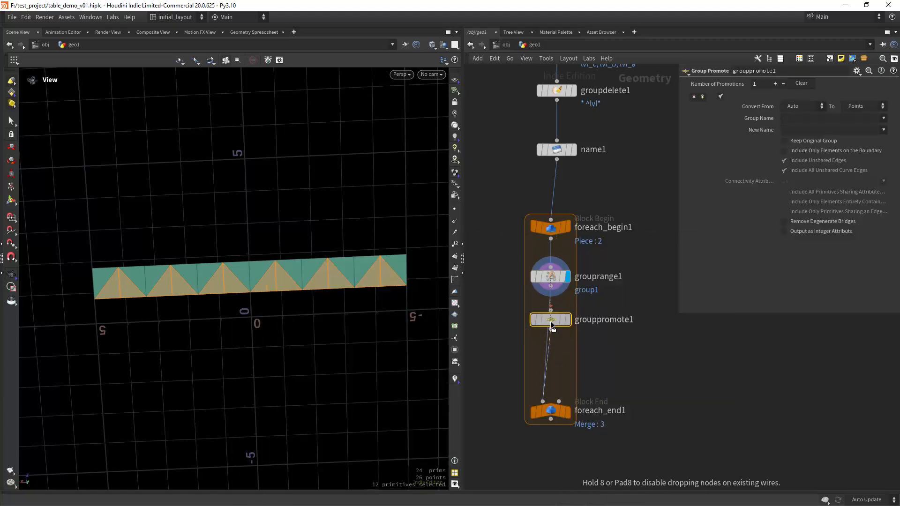
{"action": "left_click", "coordinate": [568, 320]}
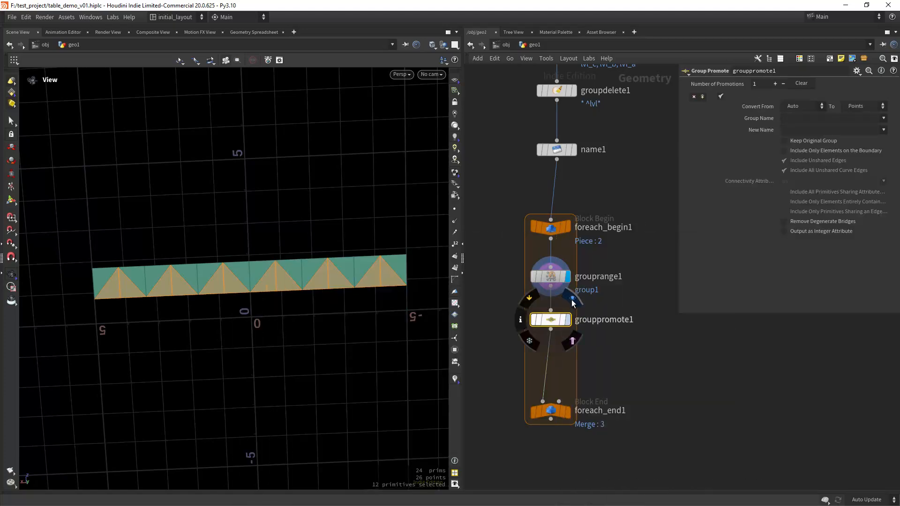
{"action": "left_click", "coordinate": [887, 119]}
{"action": "left_click", "coordinate": [830, 141]}
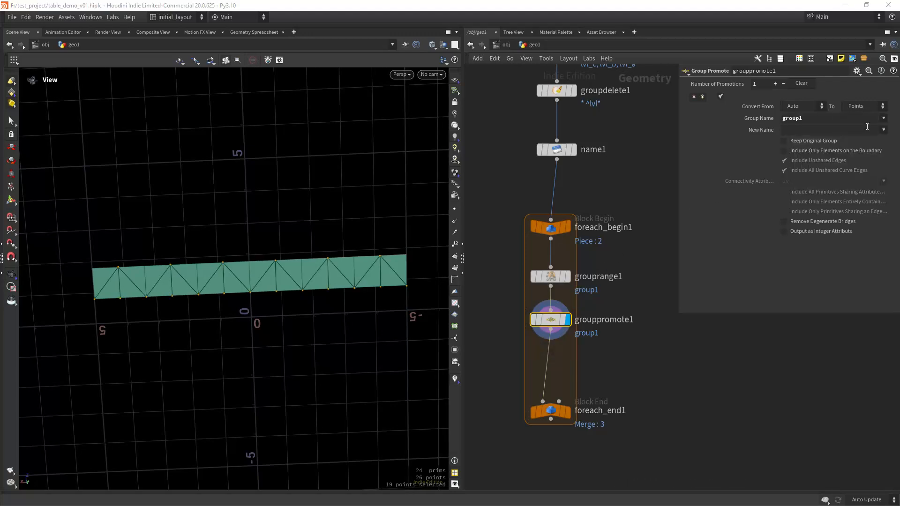
Step: Set grouppromote1 to convert group1 to Edges, including only elements on the boundary and excluding unshared edges
{"action": "left_click", "coordinate": [868, 106]}
{"action": "left_click", "coordinate": [854, 134]}
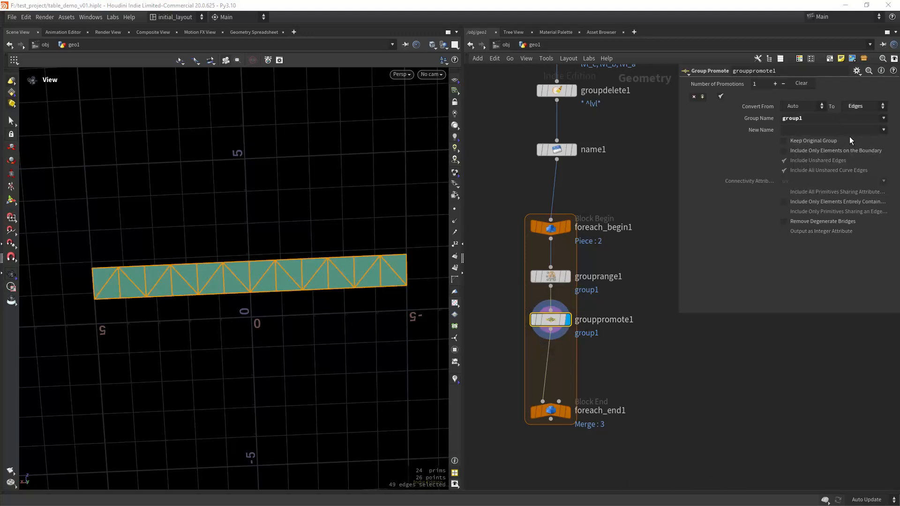
{"action": "left_click", "coordinate": [817, 201]}
{"action": "left_click", "coordinate": [814, 201]}
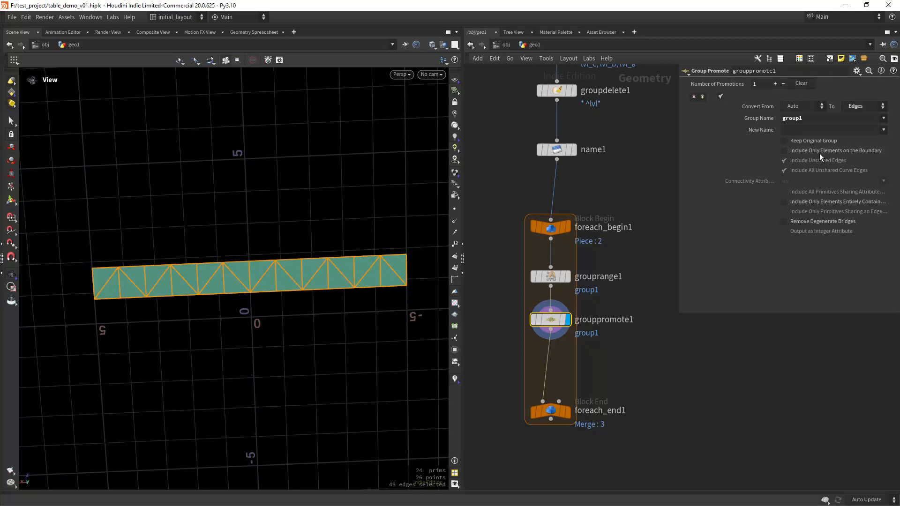
{"action": "left_click", "coordinate": [818, 150]}
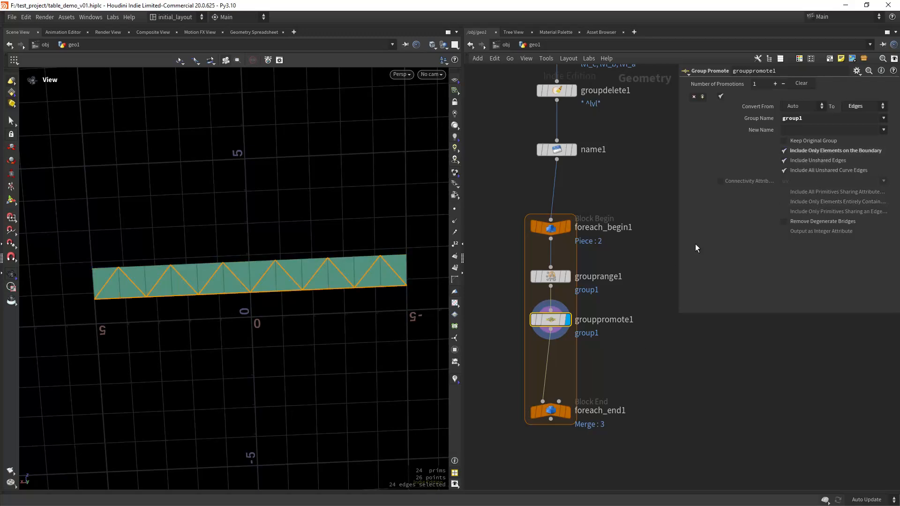
{"action": "left_click", "coordinate": [815, 162]}
Step: Make room above foreach_end1, insert a Labs Fast Group Unshared node after grouppromote1, and set its group type to Edges
{"action": "middle_click_drag", "start_coordinate": [617, 341], "coordinate": [629, 293]}
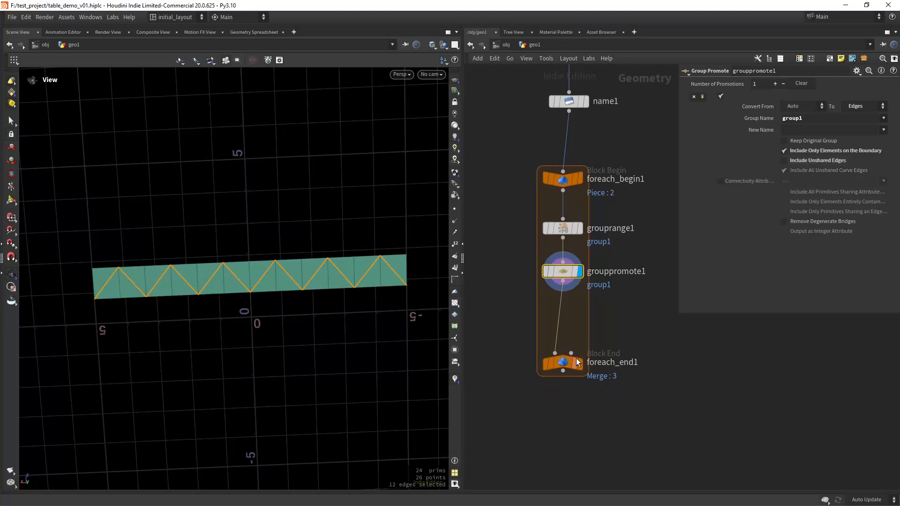
{"action": "left_click_drag", "start_coordinate": [565, 364], "coordinate": [574, 423]}
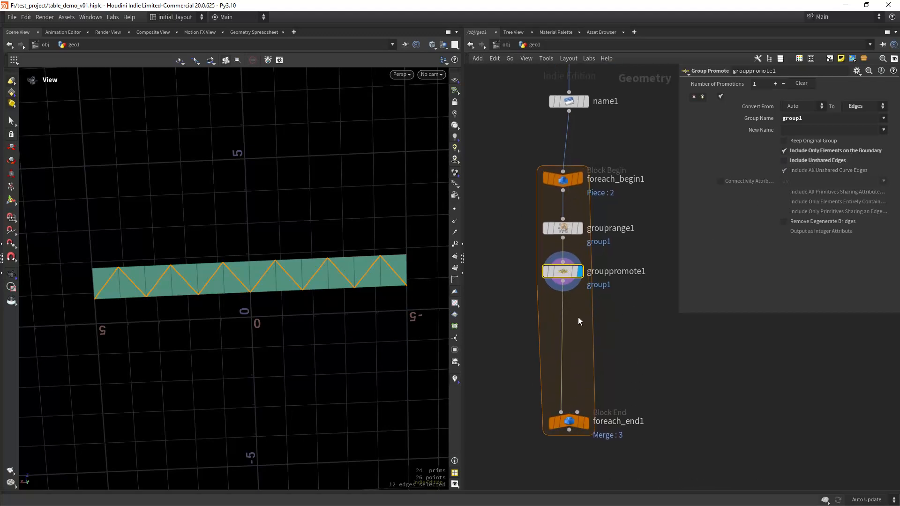
{"action": "left_click", "coordinate": [577, 321]}
{"action": "key", "text": "Tab"}
{"action": "type", "text": "un"}
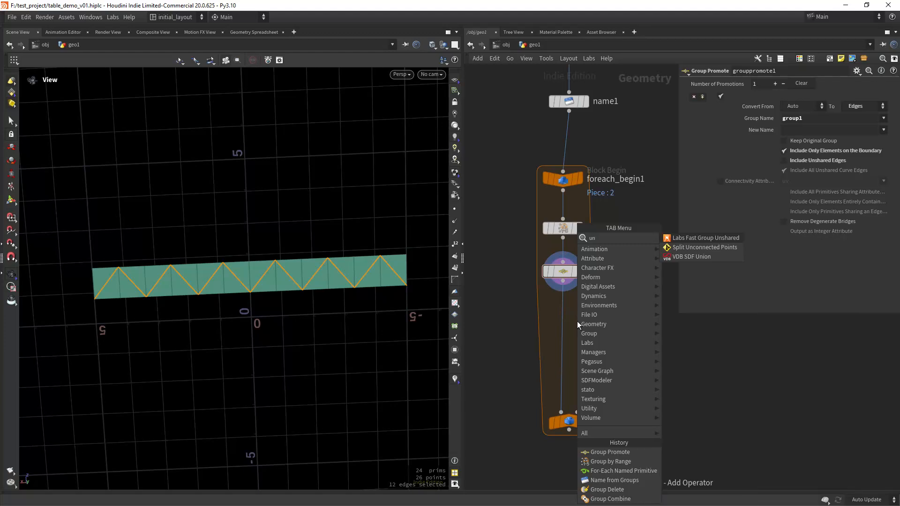
{"action": "type", "text": "sh"}
{"action": "key", "text": "Return"}
{"action": "left_click", "coordinate": [571, 332]}
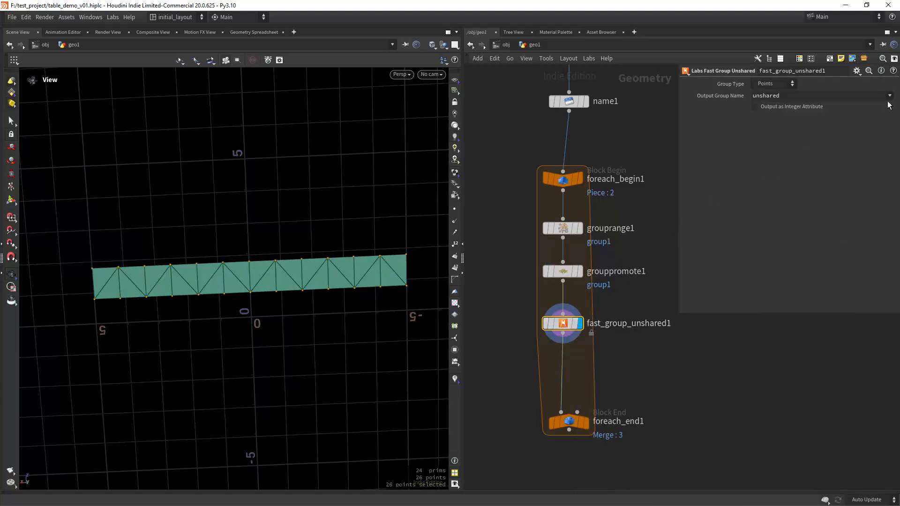
{"action": "left_click", "coordinate": [778, 84]}
{"action": "left_click", "coordinate": [766, 115]}
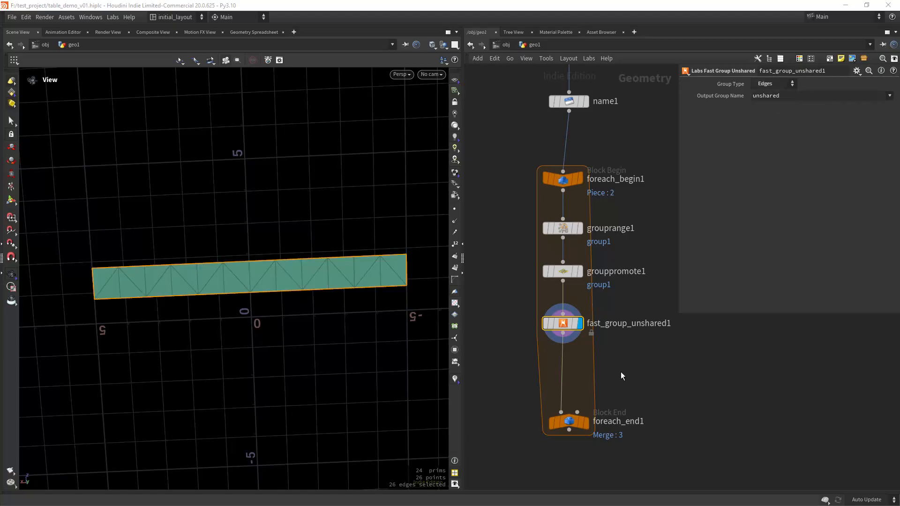
Step: Insert a Group Combine node between fast_group_unshared1 and foreach_end1 and display it
{"action": "middle_click_drag", "start_coordinate": [621, 373], "coordinate": [616, 313]}
{"action": "scroll", "coordinate": [615, 318], "scroll_direction": "up", "scroll_amount": 3}
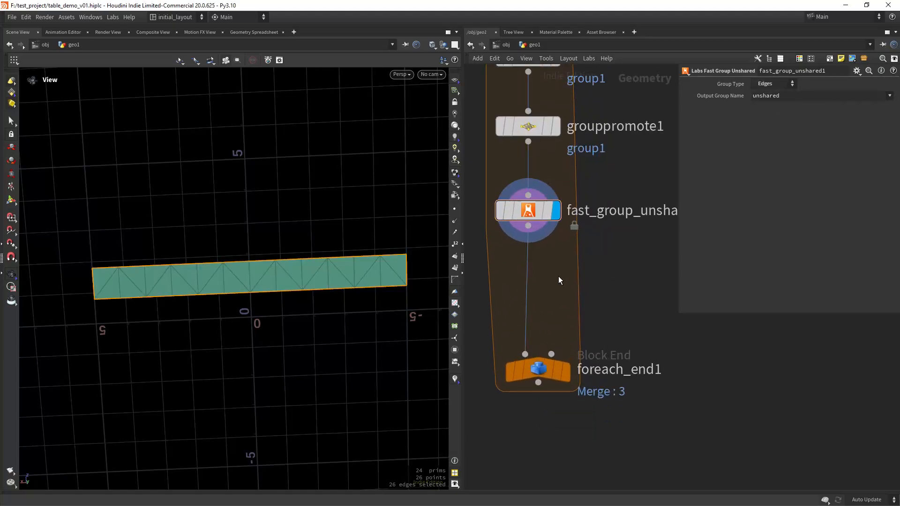
{"action": "key", "text": "Tab"}
{"action": "type", "text": "gcom"}
{"action": "key", "text": "Return"}
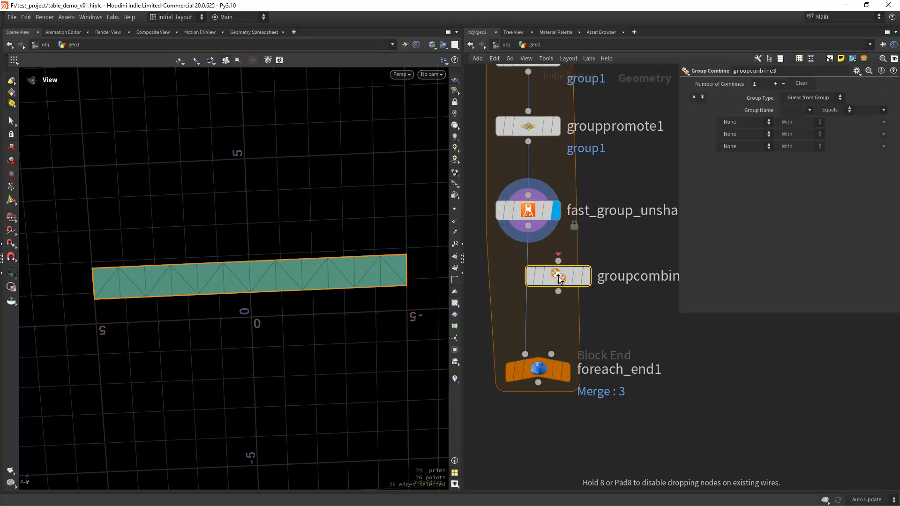
{"action": "left_click", "coordinate": [535, 278]}
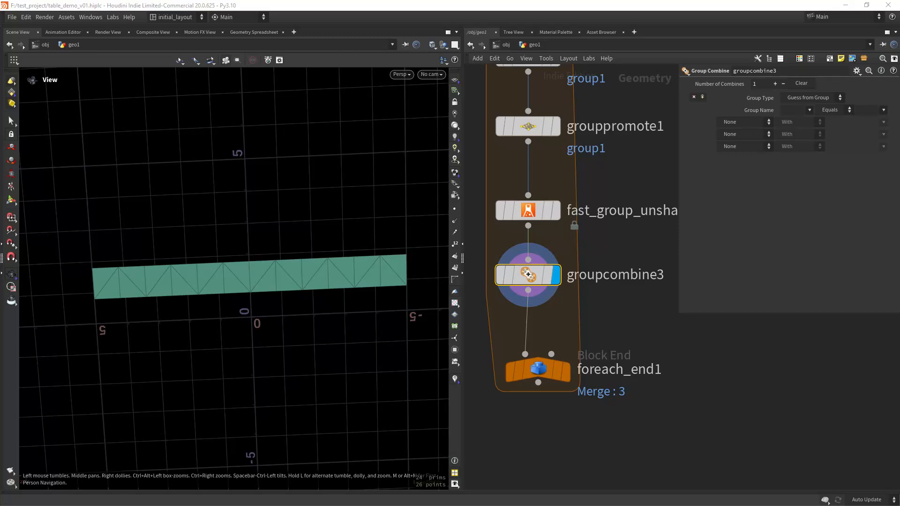
Step: Define a combined group named edges in groupcombine3 as the union of group1 with unshared
{"action": "left_click", "coordinate": [793, 111]}
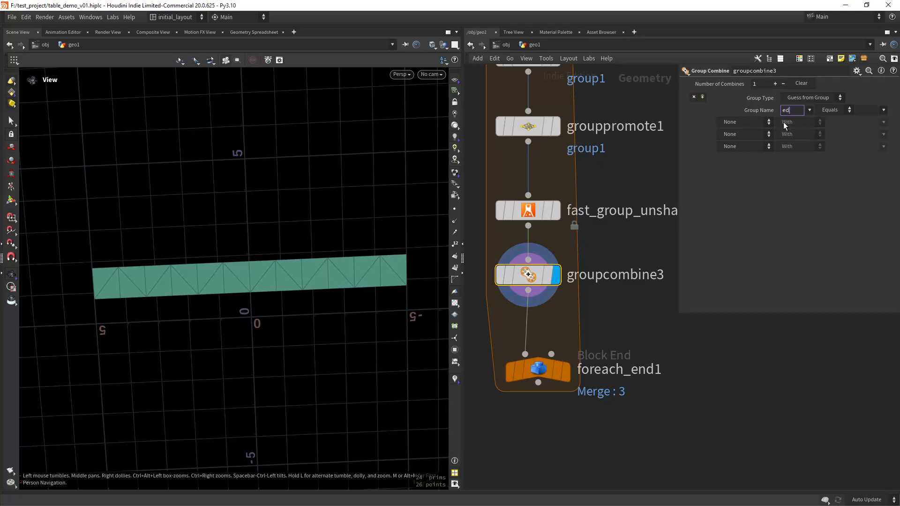
{"action": "key", "text": "Return"}
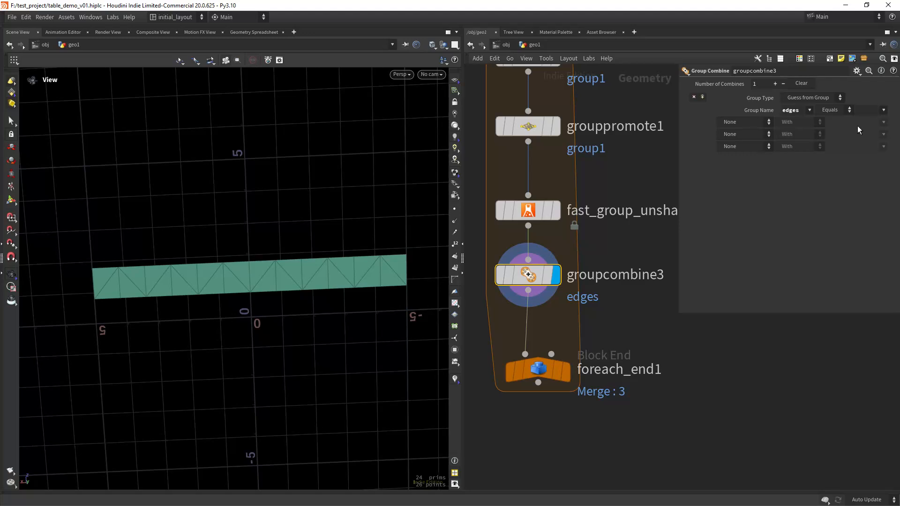
{"action": "left_click", "coordinate": [883, 110]}
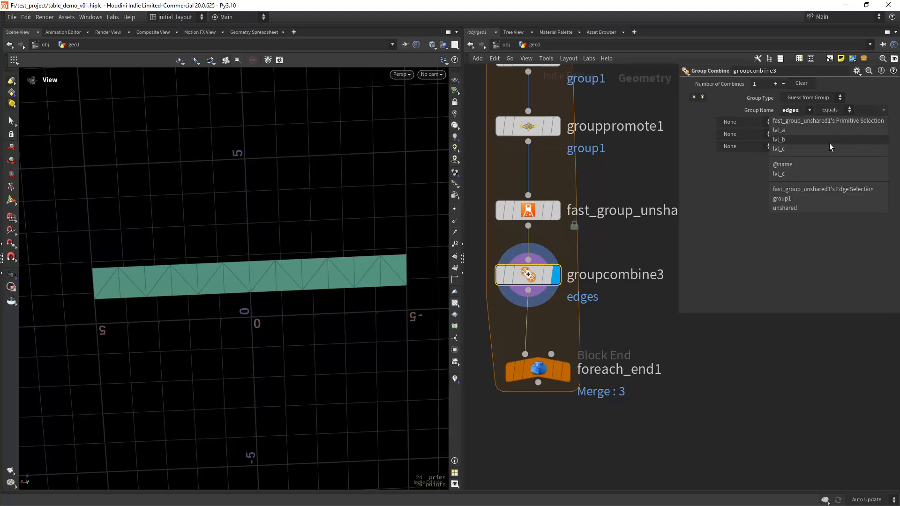
{"action": "left_click", "coordinate": [799, 199]}
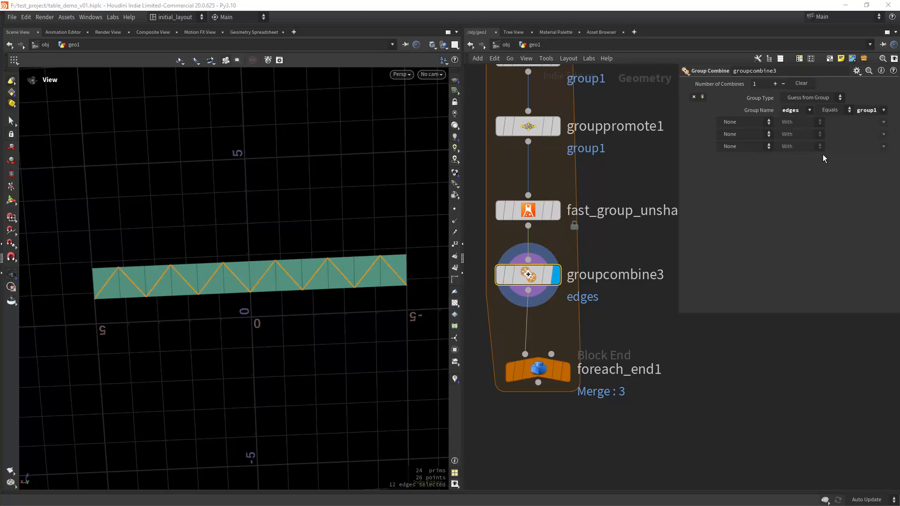
{"action": "left_click", "coordinate": [752, 121]}
{"action": "left_click", "coordinate": [746, 140]}
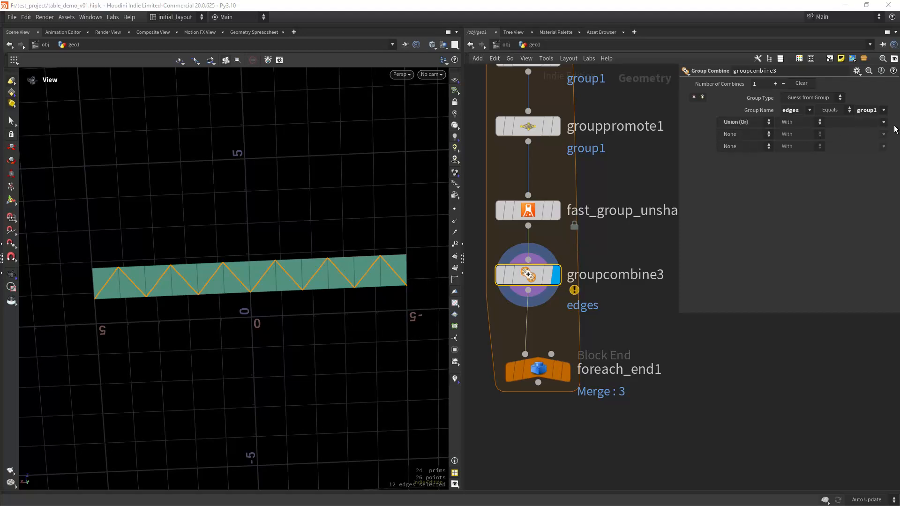
{"action": "left_click", "coordinate": [883, 121]}
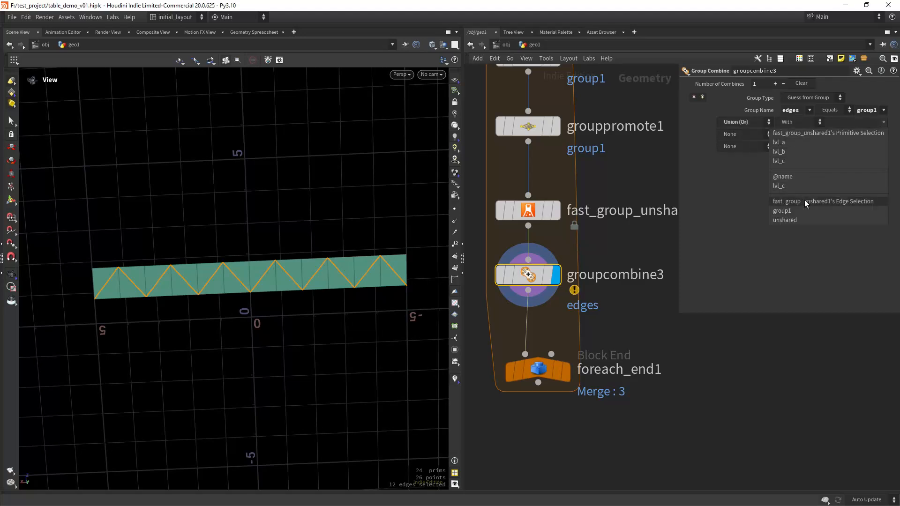
{"action": "left_click", "coordinate": [799, 220]}
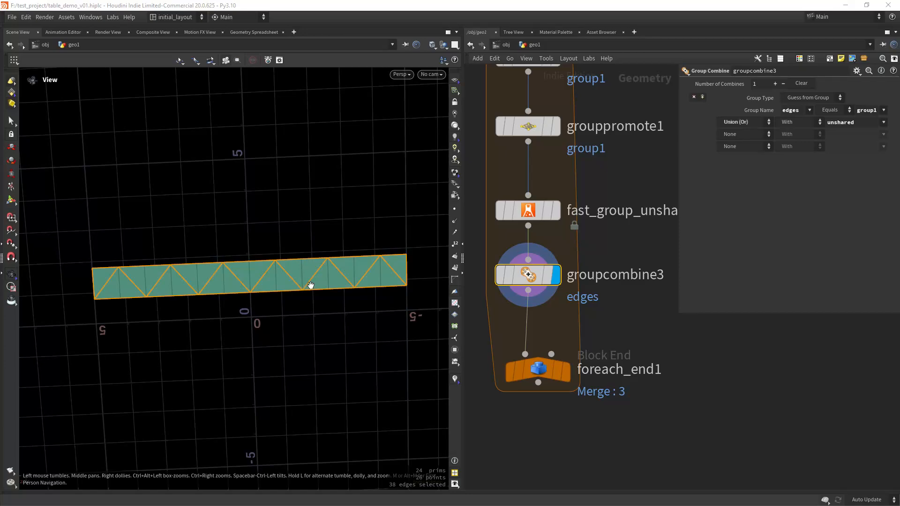
{"action": "scroll", "coordinate": [315, 276], "scroll_direction": "up", "scroll_amount": 3}
{"action": "scroll", "coordinate": [320, 300], "scroll_direction": "down", "scroll_amount": 3}
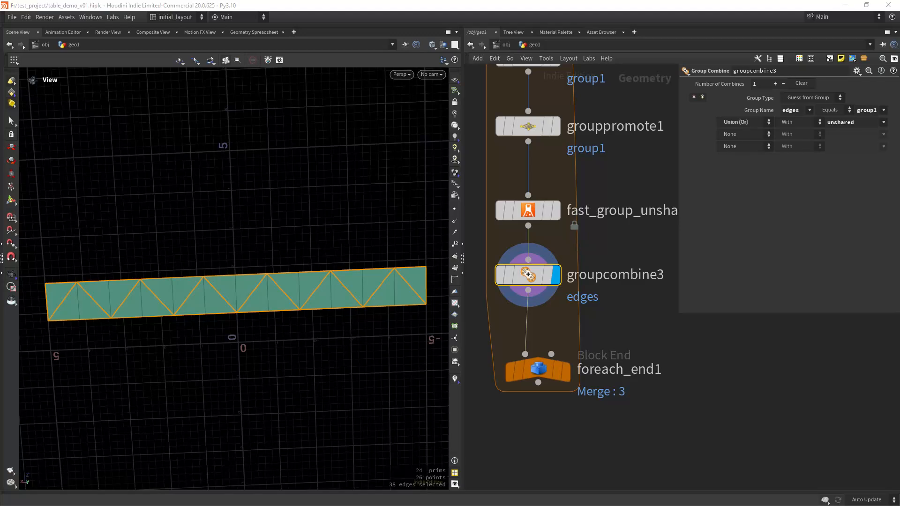
Step: Make room above foreach_end1, insert a Dissolve node after groupcombine3, and display it
{"action": "middle_click_drag", "start_coordinate": [550, 330], "coordinate": [550, 305]}
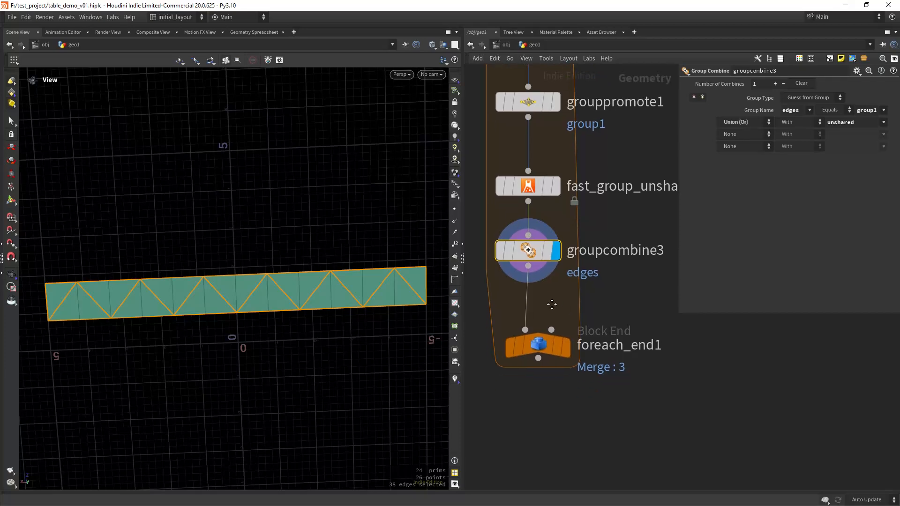
{"action": "left_click_drag", "start_coordinate": [538, 350], "coordinate": [542, 454]}
{"action": "left_click", "coordinate": [550, 323]}
{"action": "key", "text": "Tab"}
{"action": "type", "text": "diss"}
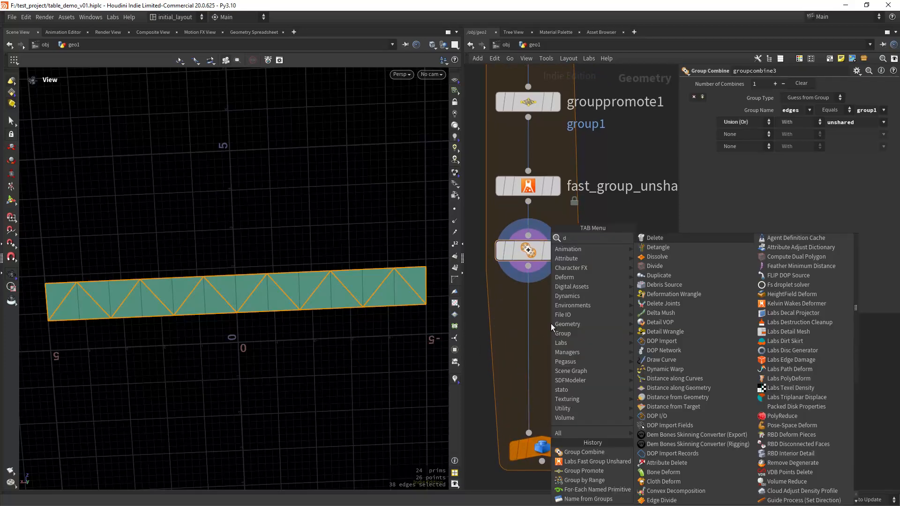
{"action": "key", "text": "Return"}
{"action": "left_click", "coordinate": [550, 323]}
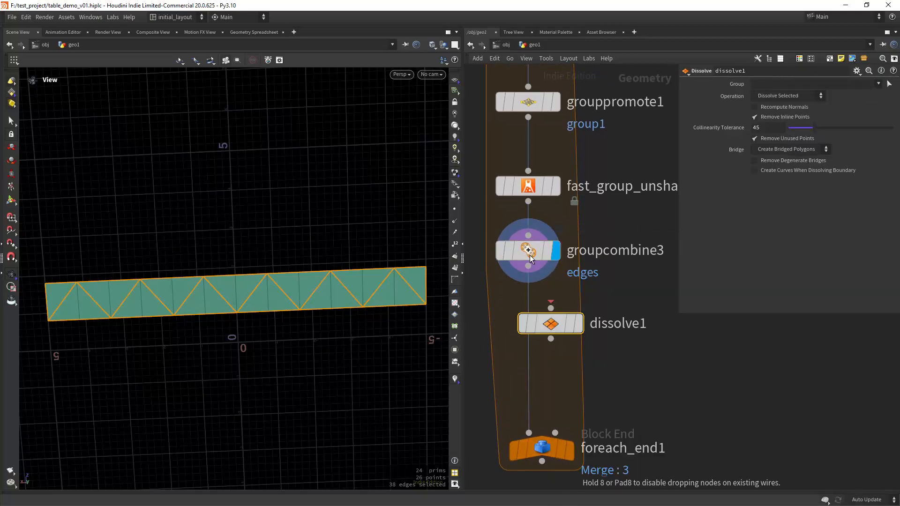
{"action": "left_click_drag", "start_coordinate": [542, 320], "coordinate": [521, 327]}
{"action": "left_click", "coordinate": [560, 299]}
Step: Set dissolve1 to use the edges group with the operation Dissolve Non-Selected
{"action": "left_click", "coordinate": [877, 84]}
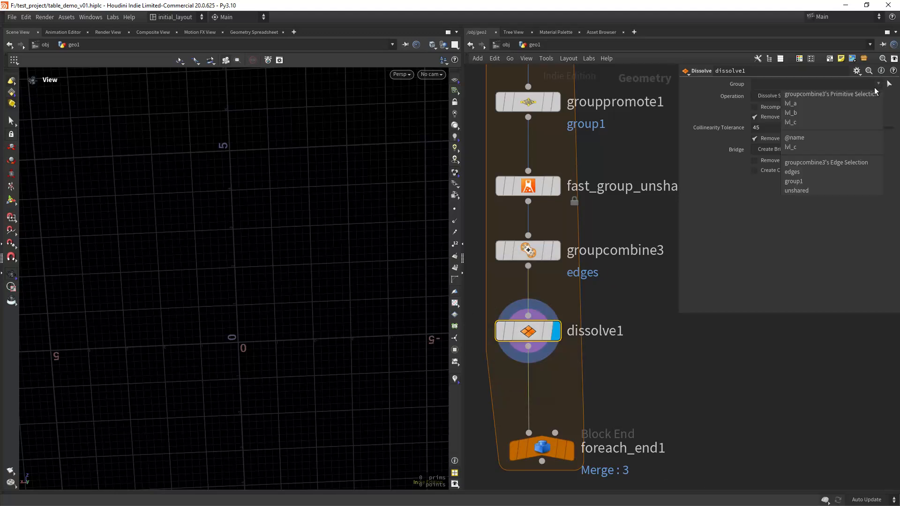
{"action": "left_click", "coordinate": [798, 171]}
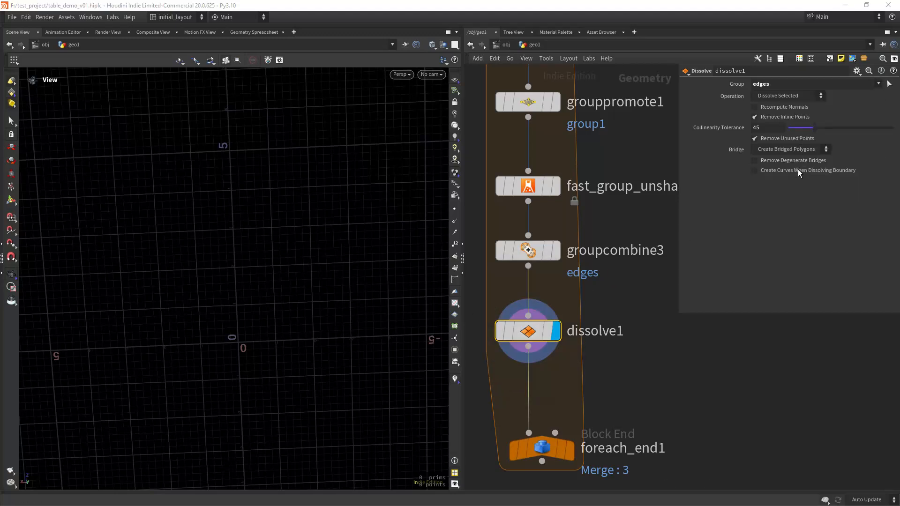
{"action": "left_click", "coordinate": [774, 97]}
{"action": "left_click", "coordinate": [776, 116]}
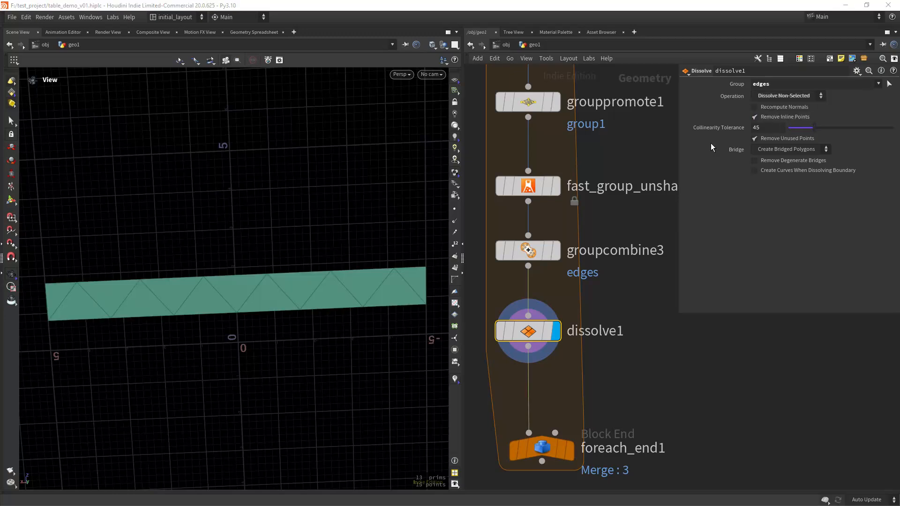
Step: Toggle the bypass of dissolve1 on and off to compare the strip before and after dissolving
{"action": "scroll", "coordinate": [319, 336], "scroll_direction": "down", "scroll_amount": 1}
{"action": "middle_click_drag", "start_coordinate": [320, 336], "coordinate": [333, 333]}
{"action": "mouse_move", "coordinate": [521, 329]}
{"action": "left_click", "coordinate": [501, 294]}
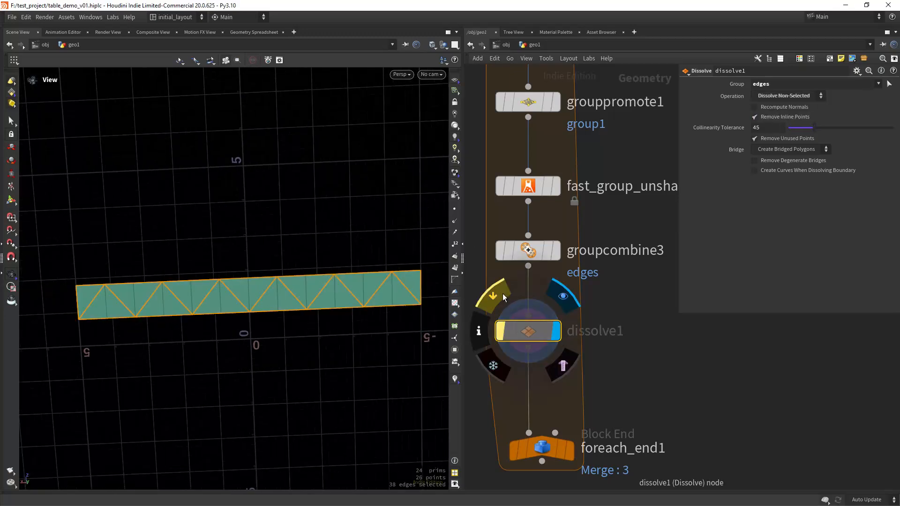
{"action": "left_click", "coordinate": [500, 293]}
{"action": "left_click", "coordinate": [499, 292]}
{"action": "left_click", "coordinate": [498, 292]}
{"action": "left_click", "coordinate": [499, 291]}
{"action": "left_click", "coordinate": [499, 291]}
Step: Make room above foreach_end1 and insert a Path Deform node after dissolve1, with the strip as its first input
{"action": "scroll", "coordinate": [624, 364], "scroll_direction": "down", "scroll_amount": 3}
{"action": "middle_click_drag", "start_coordinate": [613, 379], "coordinate": [597, 293]}
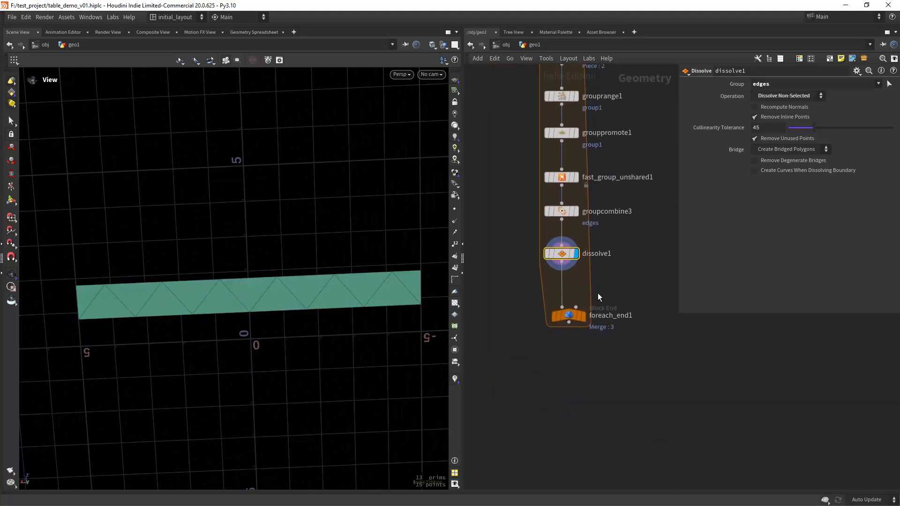
{"action": "left_click_drag", "start_coordinate": [574, 315], "coordinate": [568, 430]}
{"action": "scroll", "coordinate": [620, 277], "scroll_direction": "up", "scroll_amount": 2}
{"action": "right_click_drag", "start_coordinate": [360, 331], "coordinate": [326, 339]}
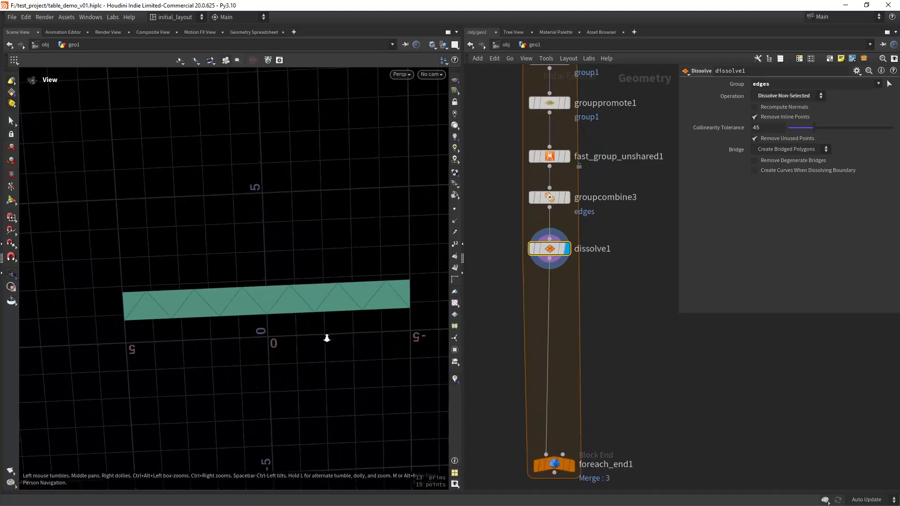
{"action": "left_click_drag", "start_coordinate": [327, 339], "coordinate": [367, 309]}
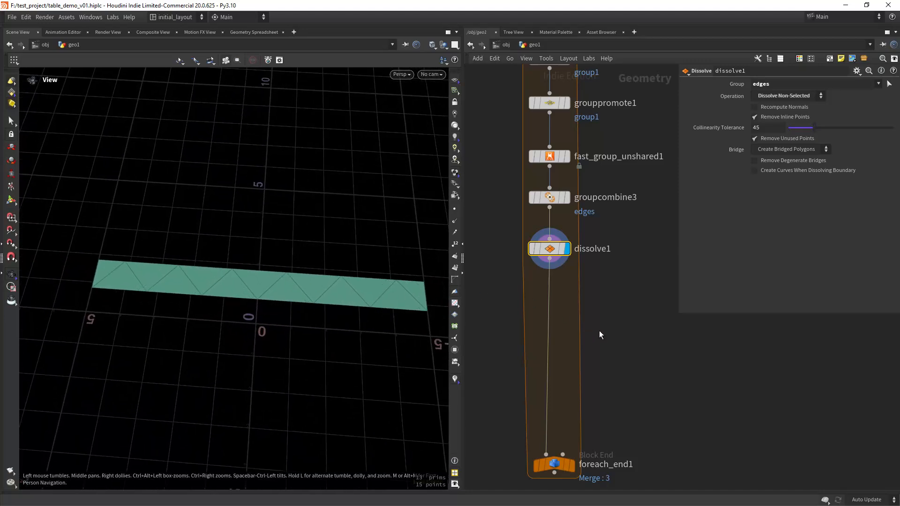
{"action": "key", "text": "Tab"}
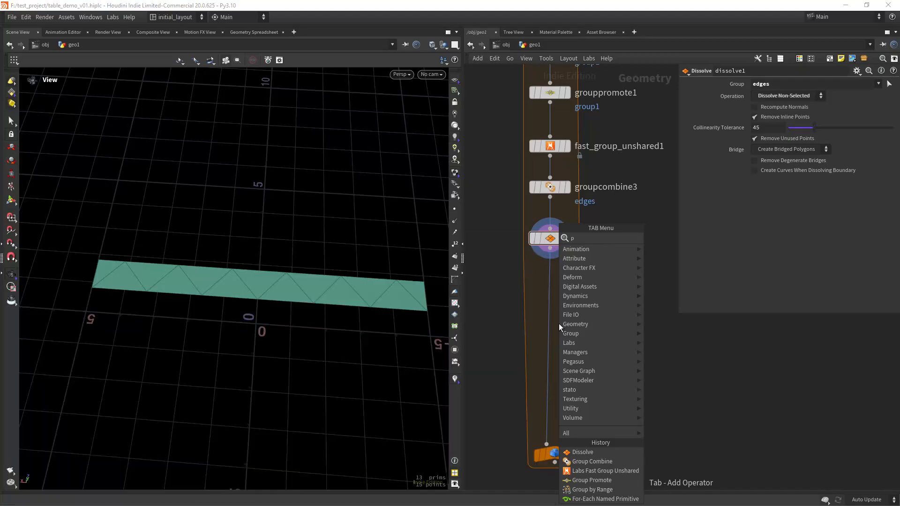
{"action": "type", "text": "pathde"}
{"action": "key", "text": "Return"}
{"action": "left_click", "coordinate": [559, 323]}
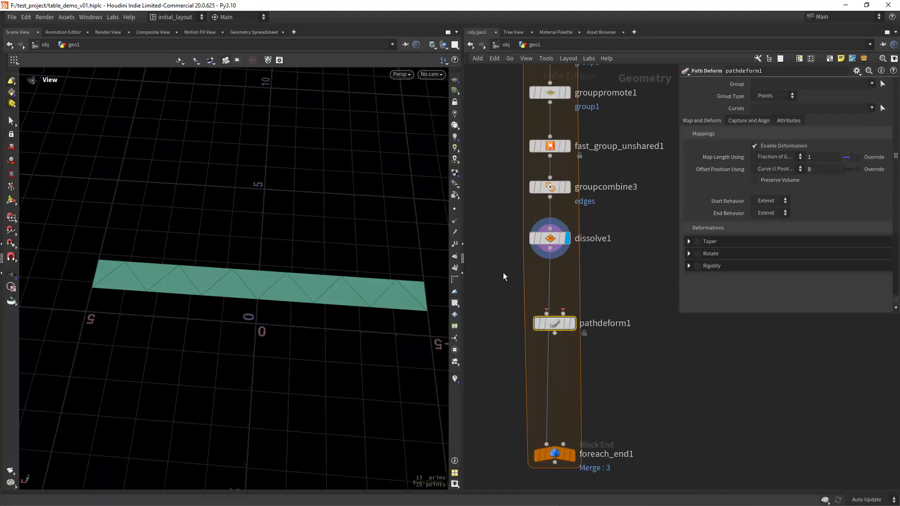
{"action": "left_click_drag", "start_coordinate": [552, 324], "coordinate": [546, 328]}
{"action": "middle_click_drag", "start_coordinate": [614, 269], "coordinate": [590, 283]}
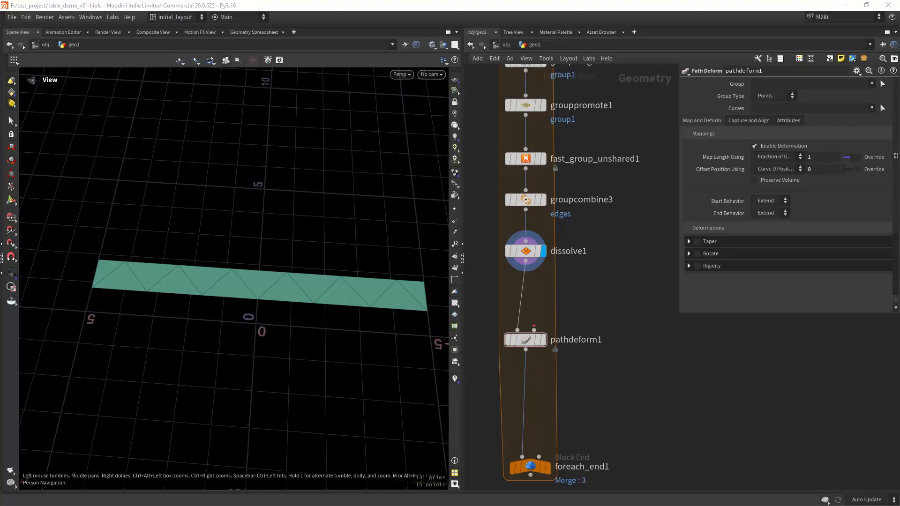
Step: Add a Circle node beside the wire between dissolve1 and pathdeform1 and display it
{"action": "left_click", "coordinate": [583, 282]}
{"action": "key", "text": "Tab"}
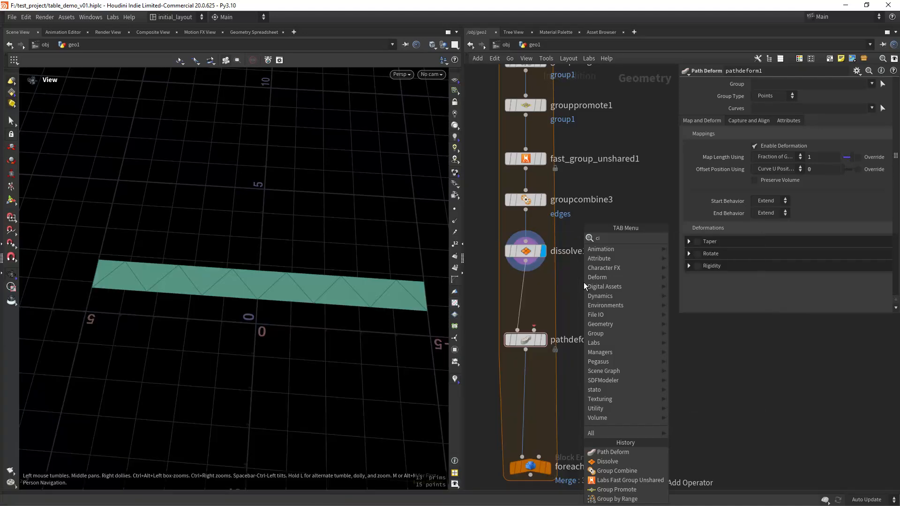
{"action": "type", "text": "circ"}
{"action": "key", "text": "Return"}
{"action": "left_click", "coordinate": [584, 283]}
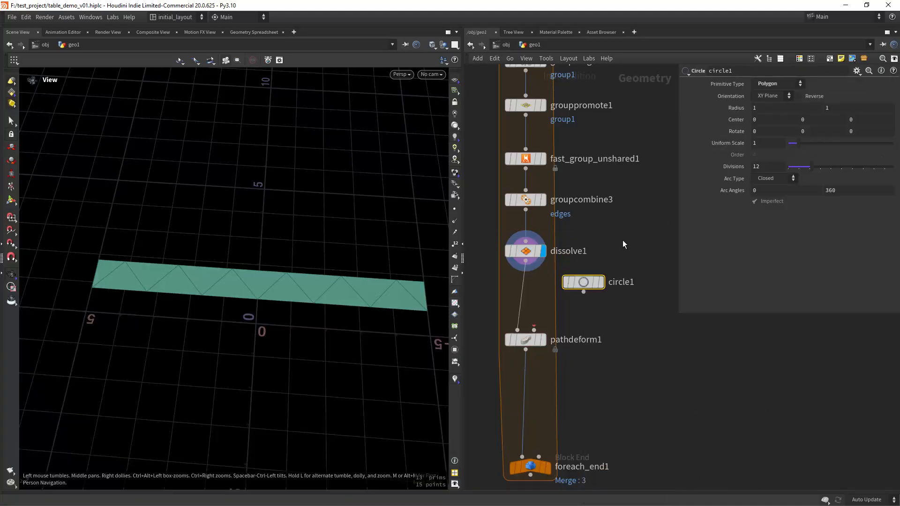
{"action": "mouse_move", "coordinate": [600, 277]}
{"action": "left_click", "coordinate": [605, 257]}
Step: Set the orientation of circle1 to the ZX Plane
{"action": "left_click_drag", "start_coordinate": [284, 351], "coordinate": [297, 299]}
{"action": "scroll", "coordinate": [297, 299], "scroll_direction": "up", "scroll_amount": 3}
{"action": "left_click", "coordinate": [778, 97]}
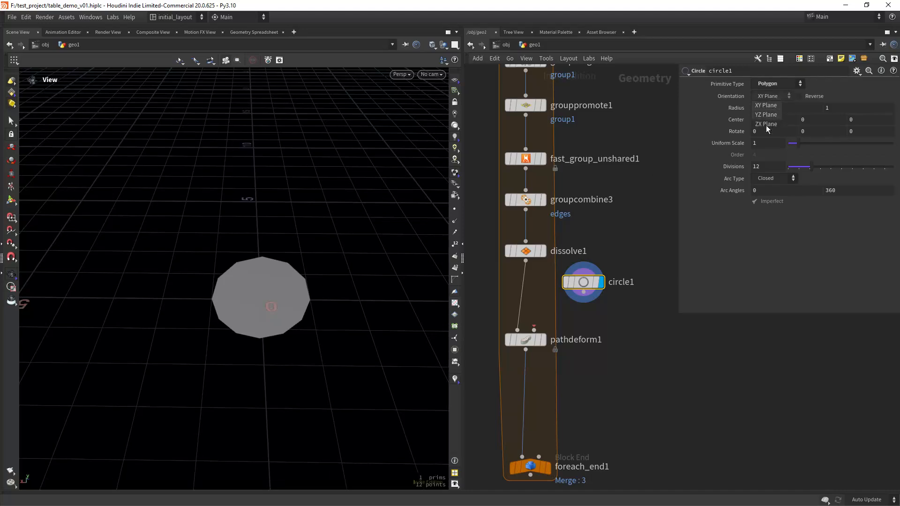
{"action": "left_click", "coordinate": [767, 123]}
{"action": "left_click_drag", "start_coordinate": [298, 305], "coordinate": [302, 330]}
Step: Give circle1 64 divisions and change its arc type to Open Arc
{"action": "left_click_drag", "start_coordinate": [767, 167], "coordinate": [703, 178]}
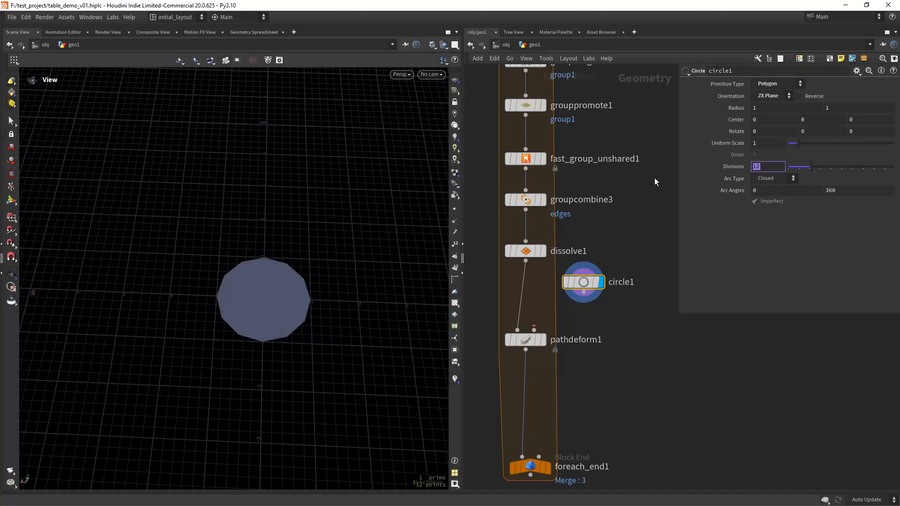
{"action": "type", "text": "64"}
{"action": "key", "text": "Return"}
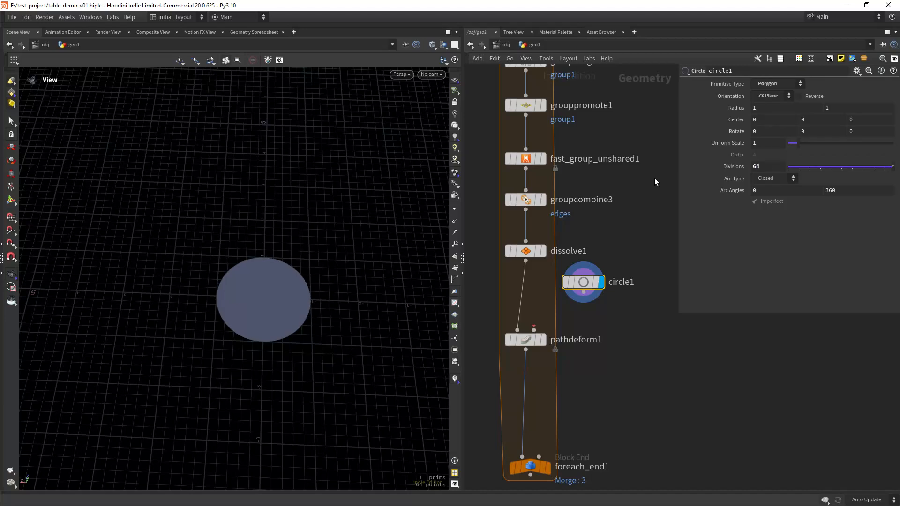
{"action": "left_click", "coordinate": [776, 178]}
{"action": "left_click", "coordinate": [790, 186]}
{"action": "mouse_move", "coordinate": [352, 320]}
{"action": "left_mouse_down"}
{"action": "mouse_move", "coordinate": [359, 296]}
{"action": "mouse_move", "coordinate": [367, 301]}
{"action": "mouse_move", "coordinate": [356, 304]}
{"action": "left_mouse_up"}
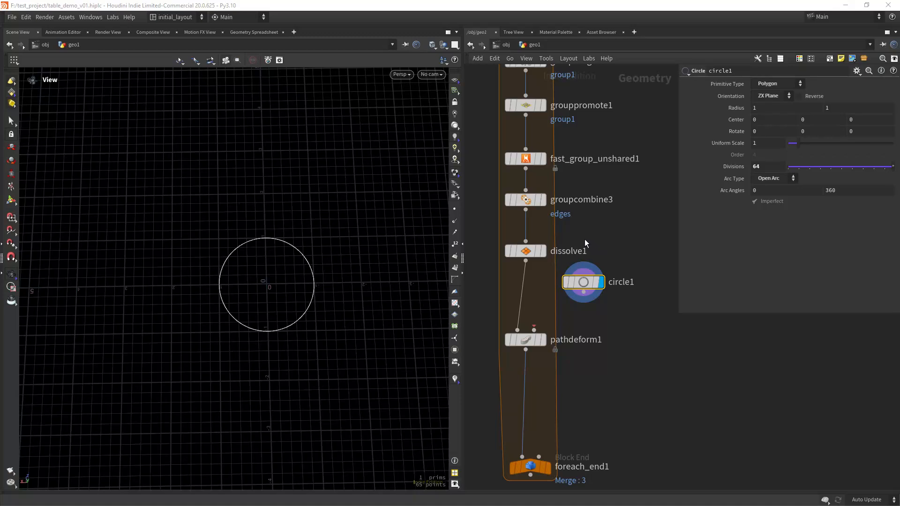
Step: Connect circle1 to the Spine Curve input of pathdeform1 and display pathdeform1
{"action": "left_click_drag", "start_coordinate": [584, 291], "coordinate": [534, 322]}
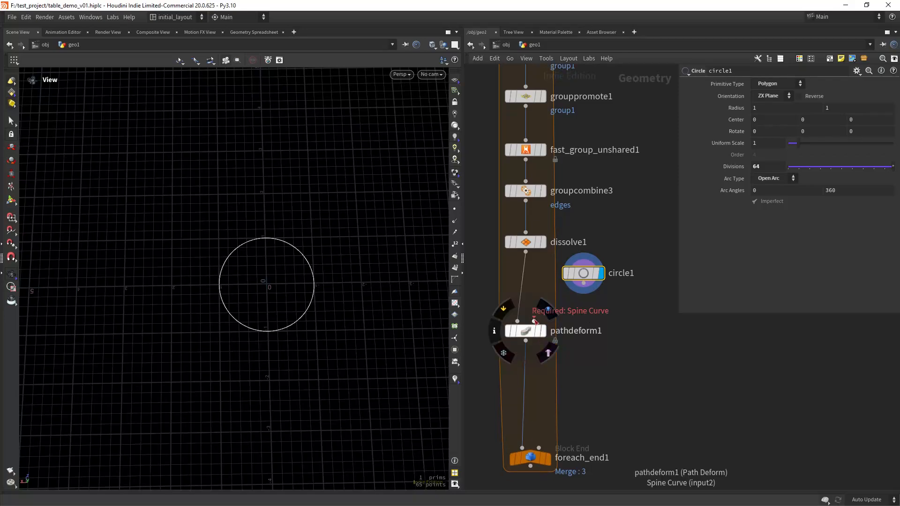
{"action": "left_click", "coordinate": [547, 311]}
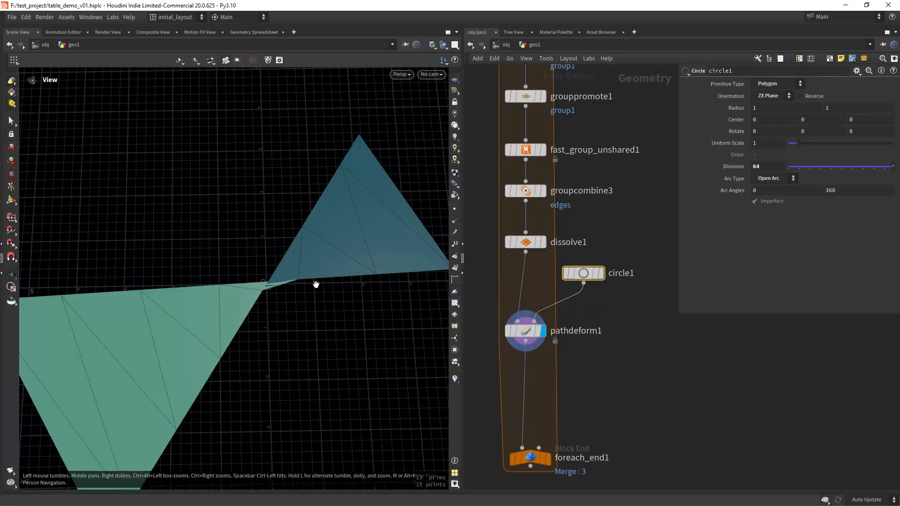
{"action": "left_click_drag", "start_coordinate": [358, 309], "coordinate": [340, 315]}
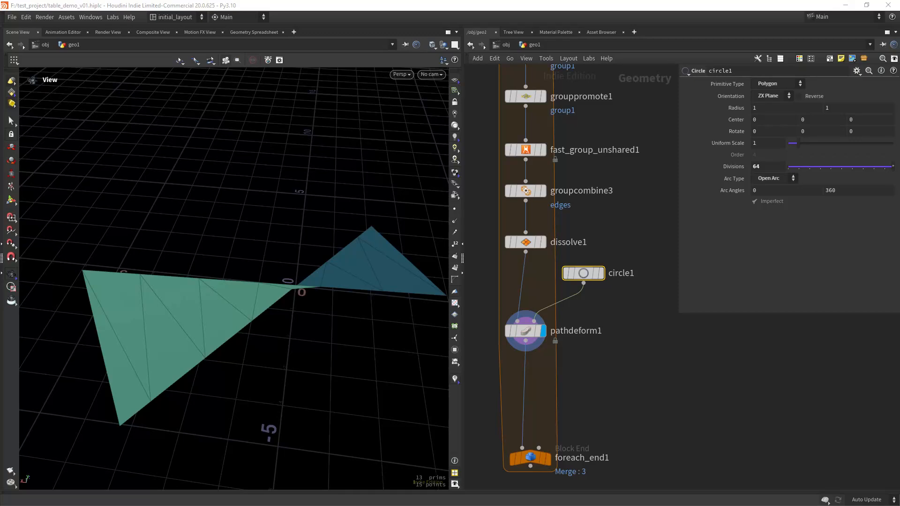
Step: In the geometry alignment of pathdeform1, set the forward direction to X and the up direction to Z
{"action": "left_click", "coordinate": [527, 332]}
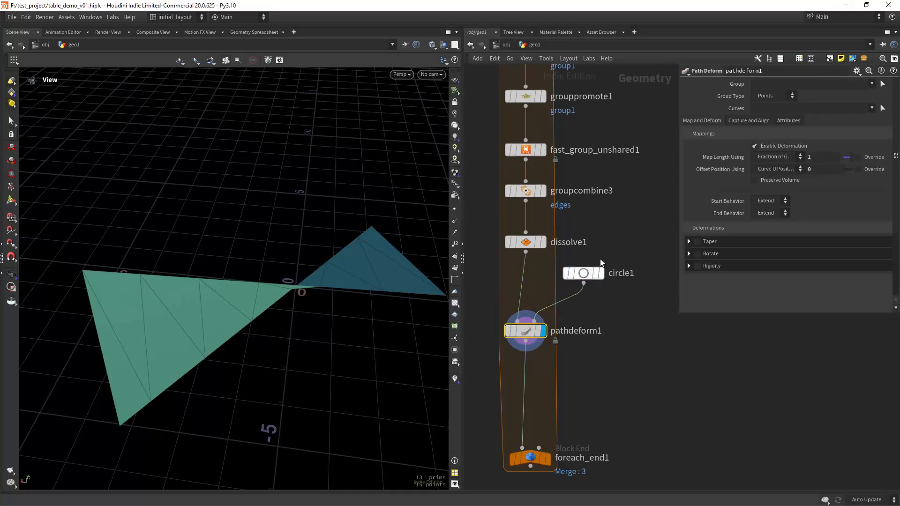
{"action": "left_click", "coordinate": [744, 123]}
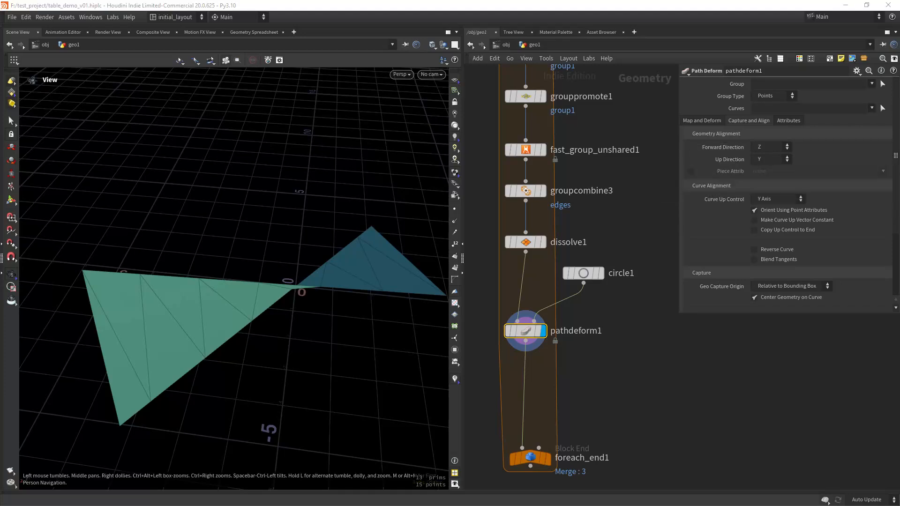
{"action": "left_click", "coordinate": [771, 146]}
{"action": "left_click", "coordinate": [766, 159]}
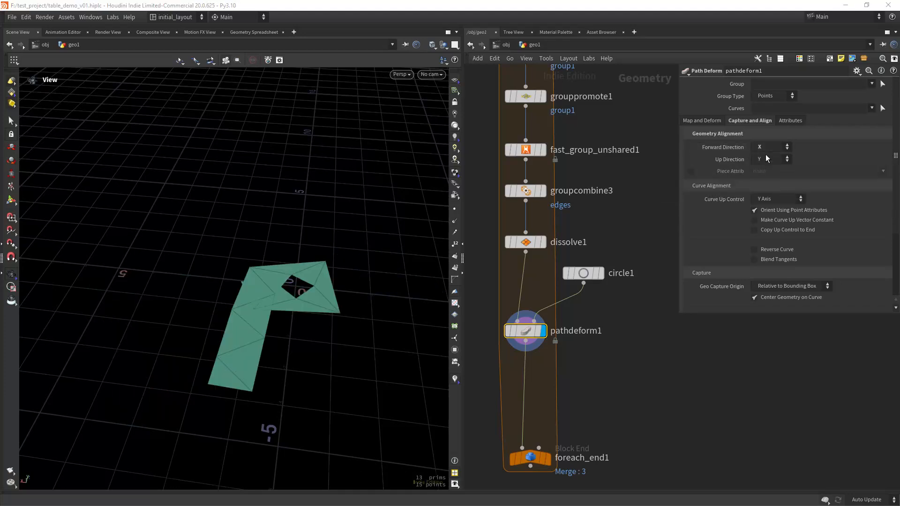
{"action": "left_click", "coordinate": [766, 160]}
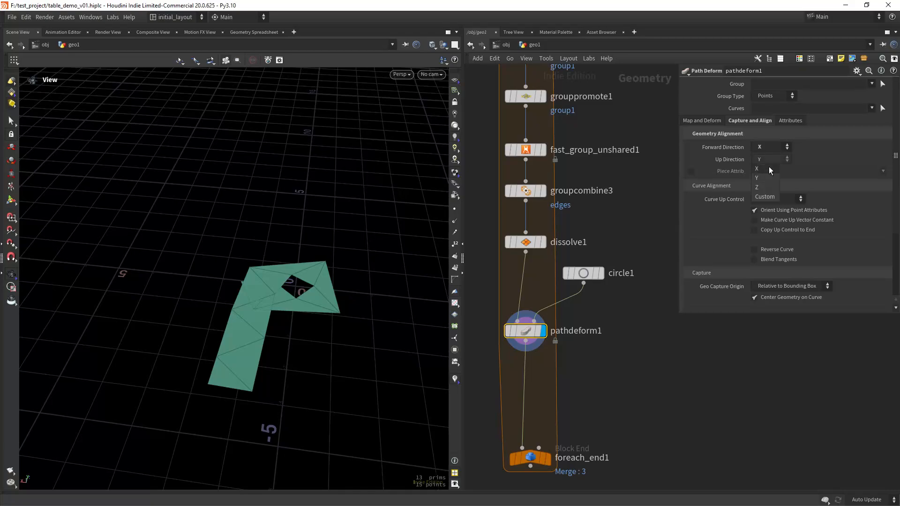
{"action": "left_click", "coordinate": [765, 187]}
{"action": "left_click_drag", "start_coordinate": [309, 315], "coordinate": [314, 294]}
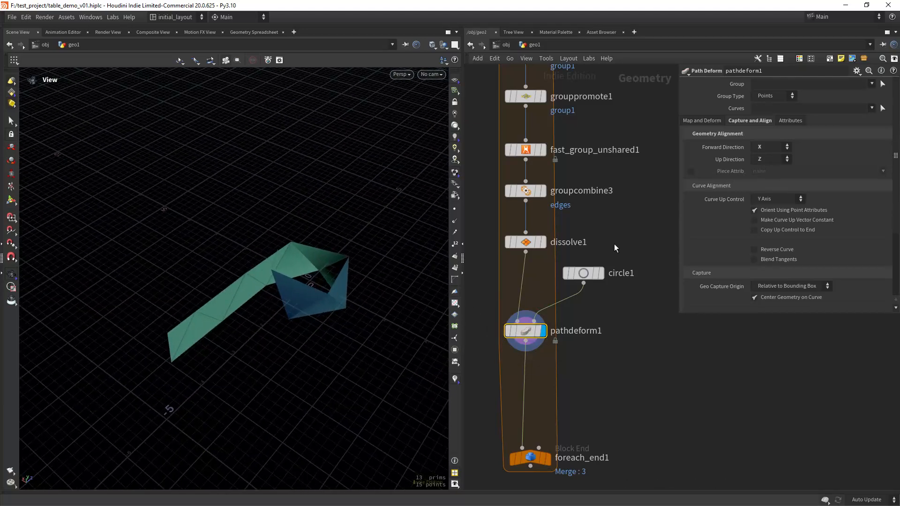
Step: Map the length in pathdeform1 using Fraction of Curve Length and inspect the resulting ring from several angles
{"action": "left_click", "coordinate": [704, 121]}
{"action": "left_click", "coordinate": [783, 158]}
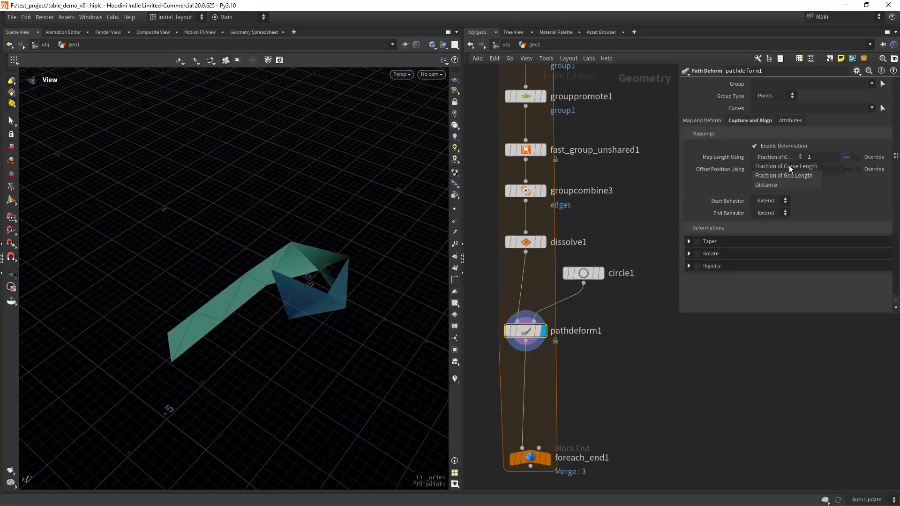
{"action": "left_click", "coordinate": [784, 167]}
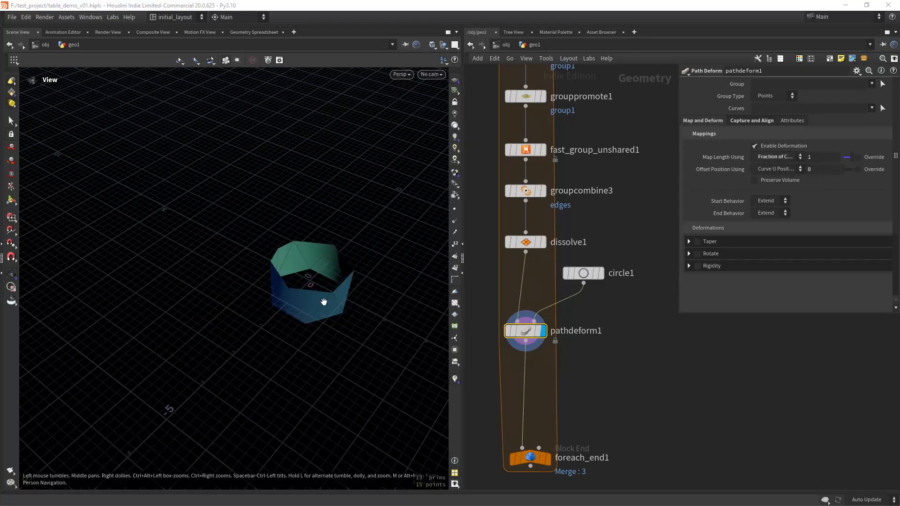
{"action": "left_click_drag", "start_coordinate": [253, 281], "coordinate": [324, 310]}
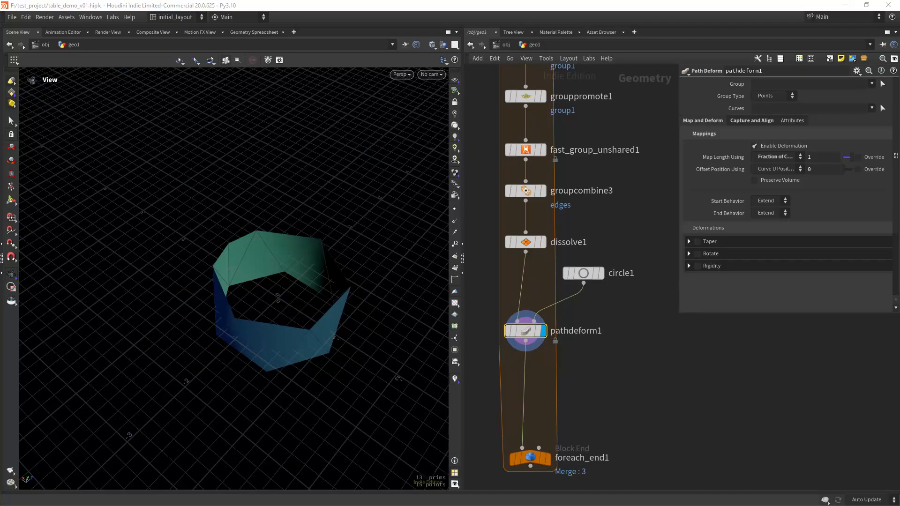
{"action": "left_click_drag", "start_coordinate": [291, 315], "coordinate": [311, 347]}
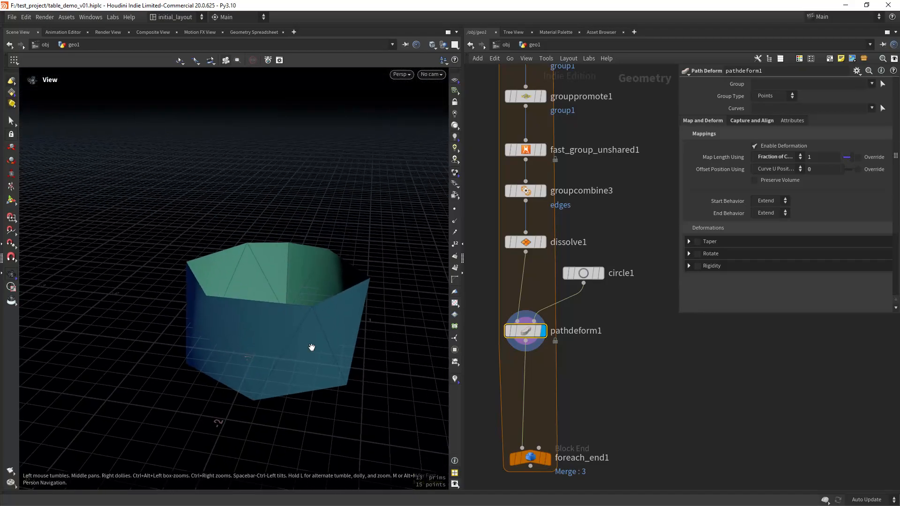
{"action": "left_click_drag", "start_coordinate": [366, 244], "coordinate": [280, 255]}
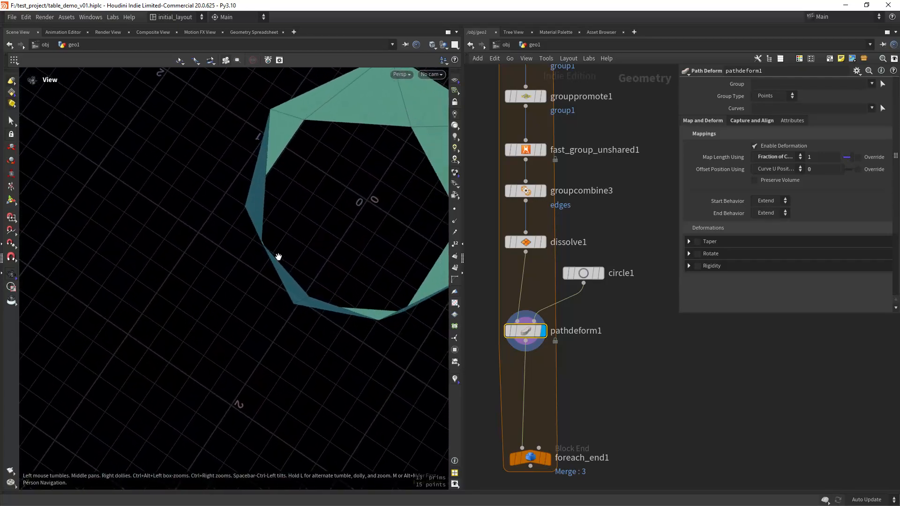
{"action": "left_click_drag", "start_coordinate": [311, 305], "coordinate": [201, 179]}
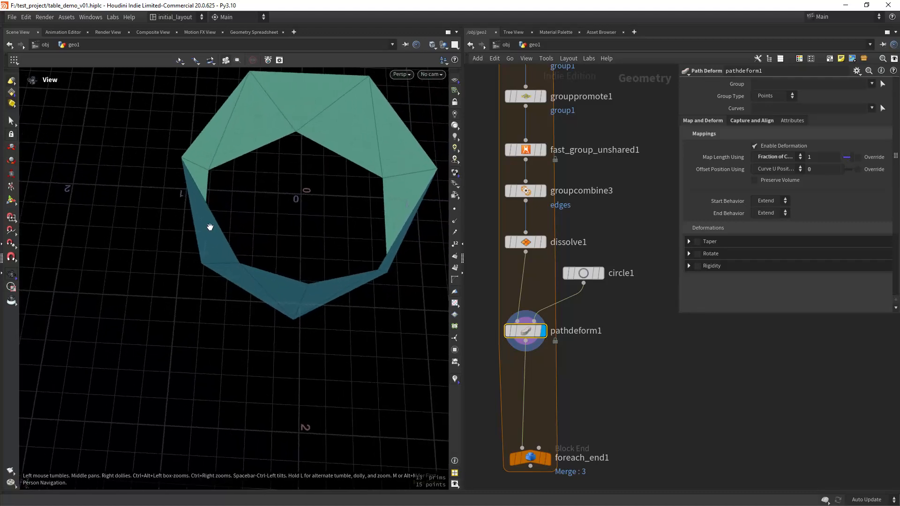
{"action": "mouse_move", "coordinate": [285, 289]}
{"action": "left_mouse_down"}
{"action": "mouse_move", "coordinate": [332, 275]}
{"action": "mouse_move", "coordinate": [288, 280]}
{"action": "left_mouse_up"}
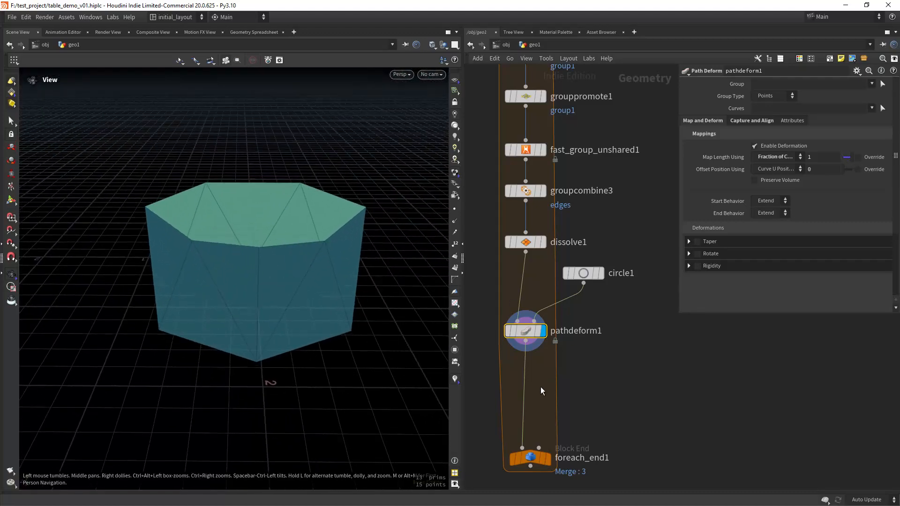
Step: Insert a Fuse node between pathdeform1 and foreach_end1 and display it
{"action": "middle_click_drag", "start_coordinate": [541, 391], "coordinate": [538, 336]}
{"action": "key", "text": "Tab"}
{"action": "type", "text": "f"}
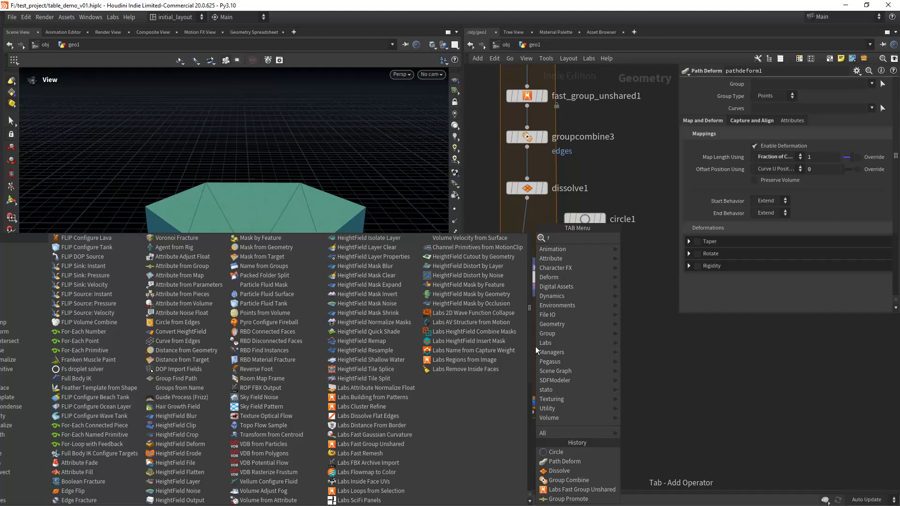
{"action": "type", "text": "use"}
{"action": "key", "text": "Return"}
{"action": "left_click", "coordinate": [526, 331]}
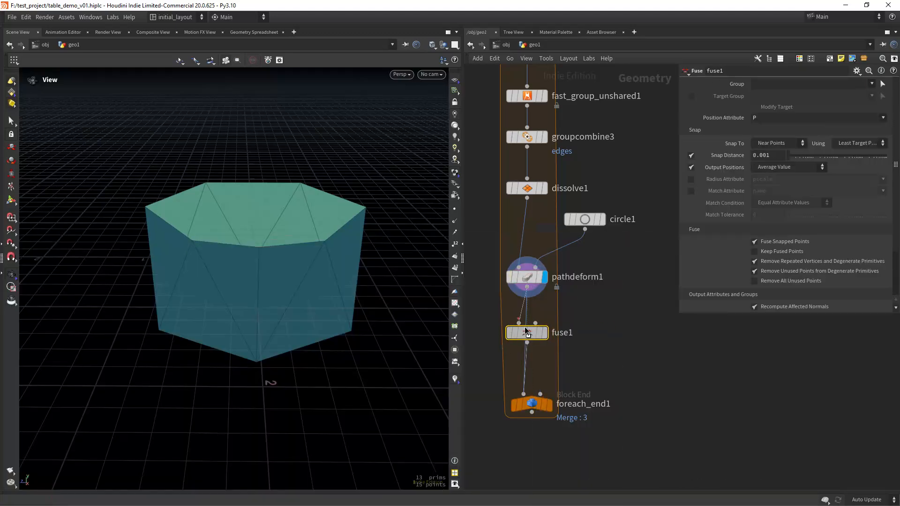
{"action": "key", "text": "r"}
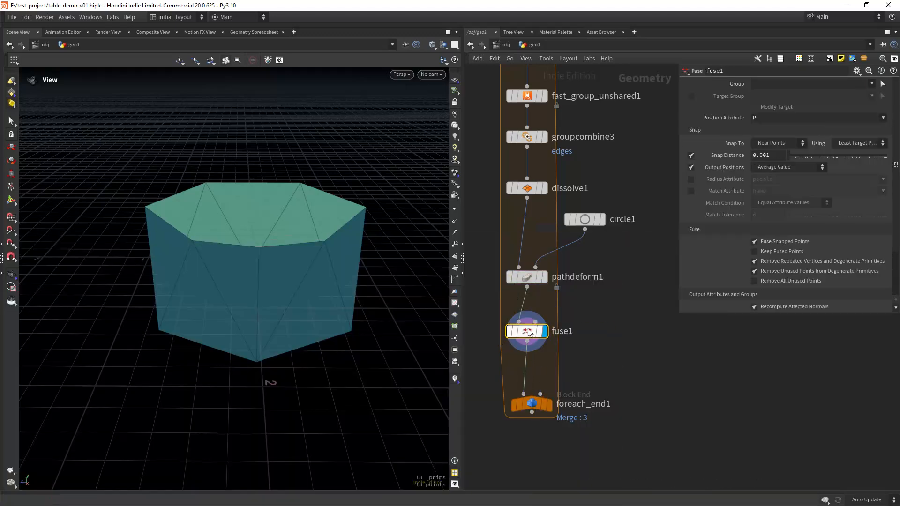
Step: Disable Fuse Snapped Points on fuse1 and output a snapped points group named snapped_points
{"action": "mouse_move", "coordinate": [542, 271]}
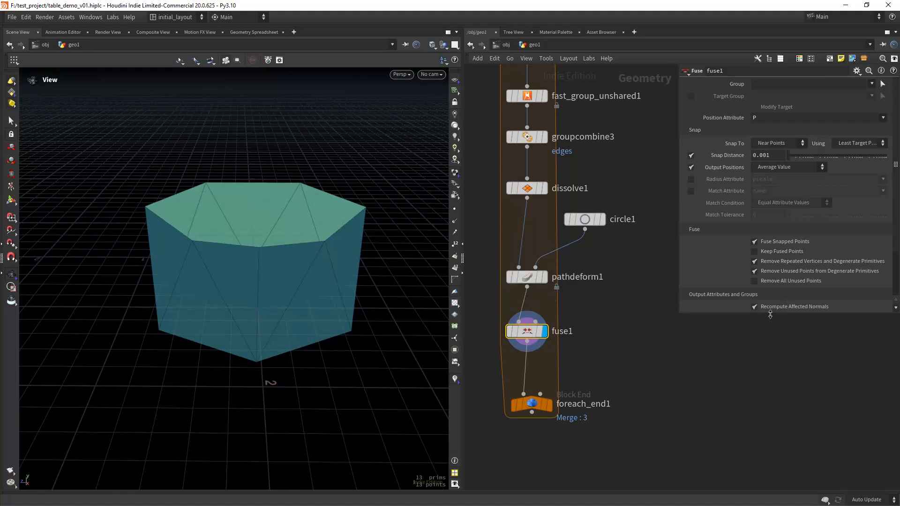
{"action": "left_click_drag", "start_coordinate": [770, 314], "coordinate": [765, 424]}
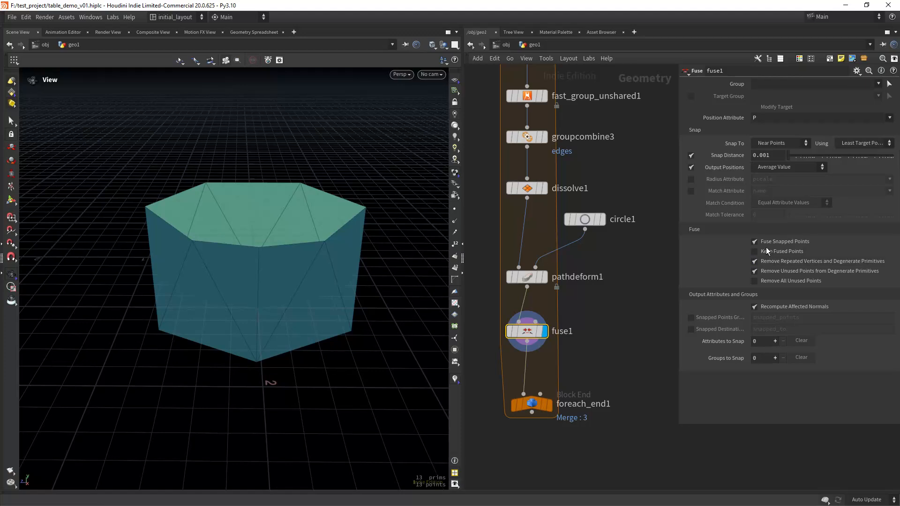
{"action": "left_click", "coordinate": [789, 241]}
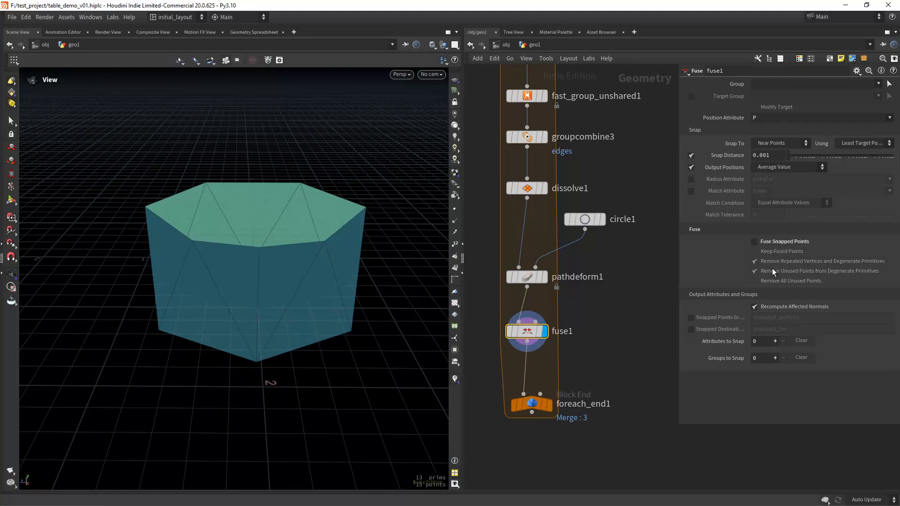
{"action": "left_click", "coordinate": [692, 318]}
Step: Show the group list in the viewport and switch it to point groups to check snapped_points
{"action": "left_click", "coordinate": [458, 358]}
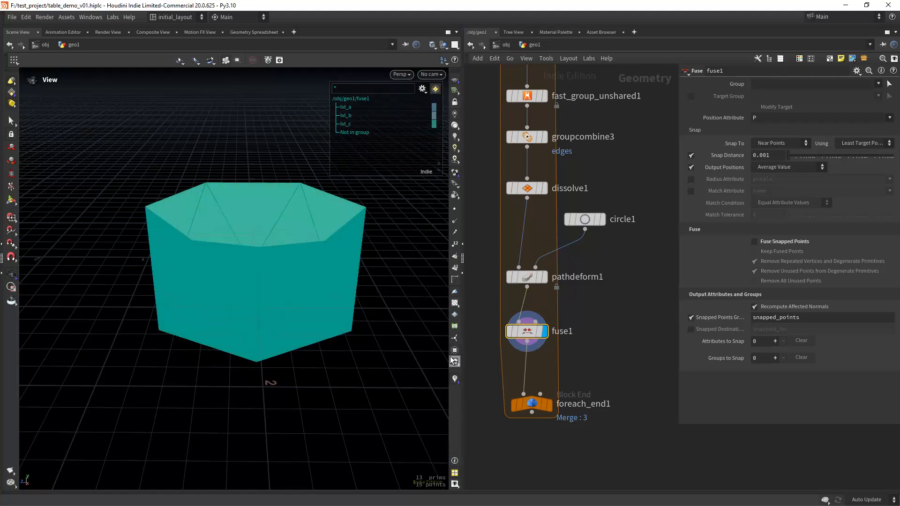
{"action": "left_click", "coordinate": [422, 89]}
{"action": "left_click", "coordinate": [431, 117]}
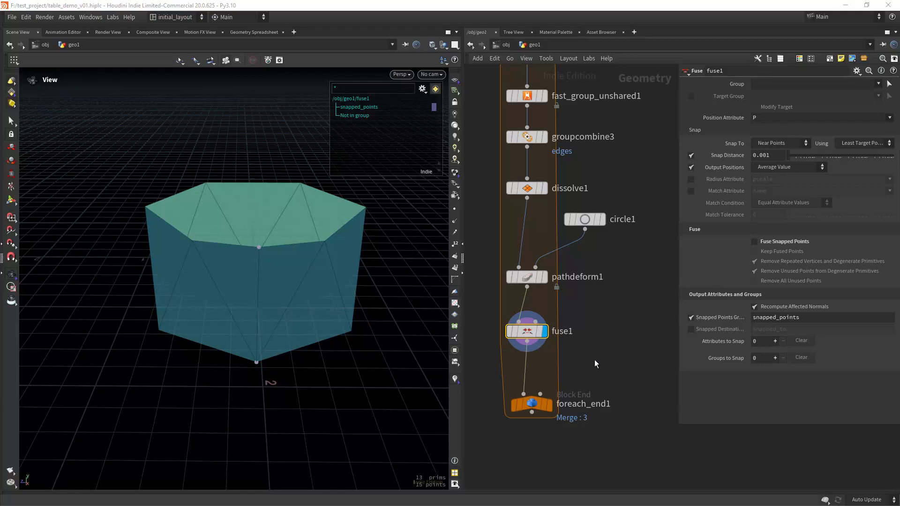
Step: Make room above foreach_end1, insert a Group Promote node after fuse1, and display it
{"action": "middle_click_drag", "start_coordinate": [594, 359], "coordinate": [578, 302]}
{"action": "left_click_drag", "start_coordinate": [532, 335], "coordinate": [533, 423]}
{"action": "key", "text": "Tab"}
{"action": "type", "text": "promo"}
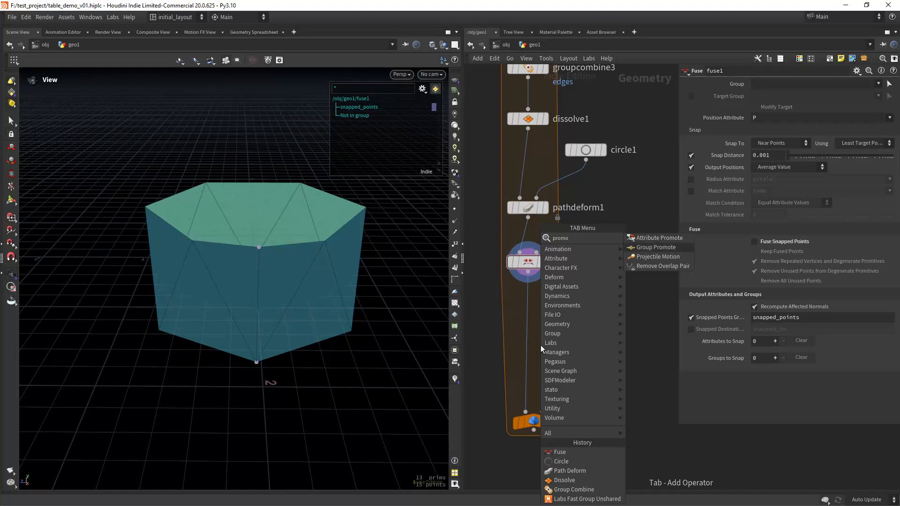
{"action": "key", "text": "Return"}
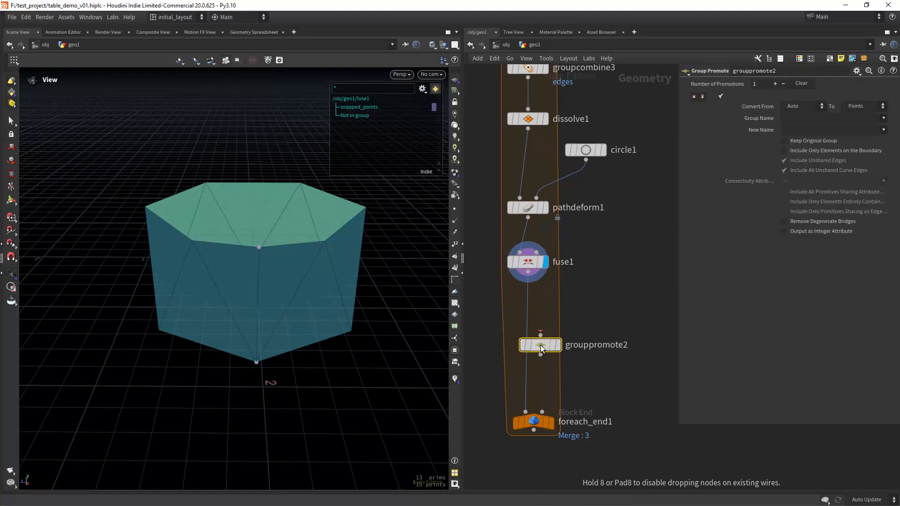
{"action": "left_click", "coordinate": [550, 302]}
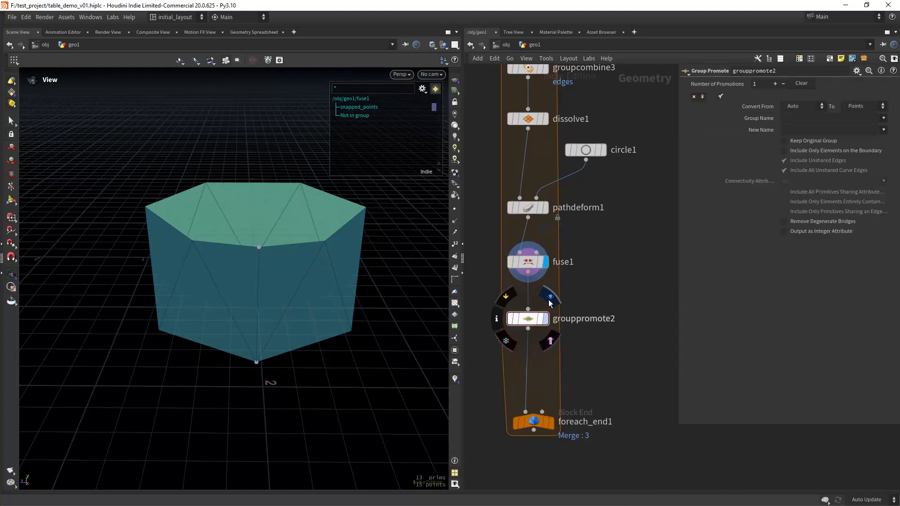
{"action": "left_click", "coordinate": [546, 319]}
Step: Promote the snapped_points group to edges in grouppromote2, including only elements on the boundary
{"action": "left_click", "coordinate": [883, 118]}
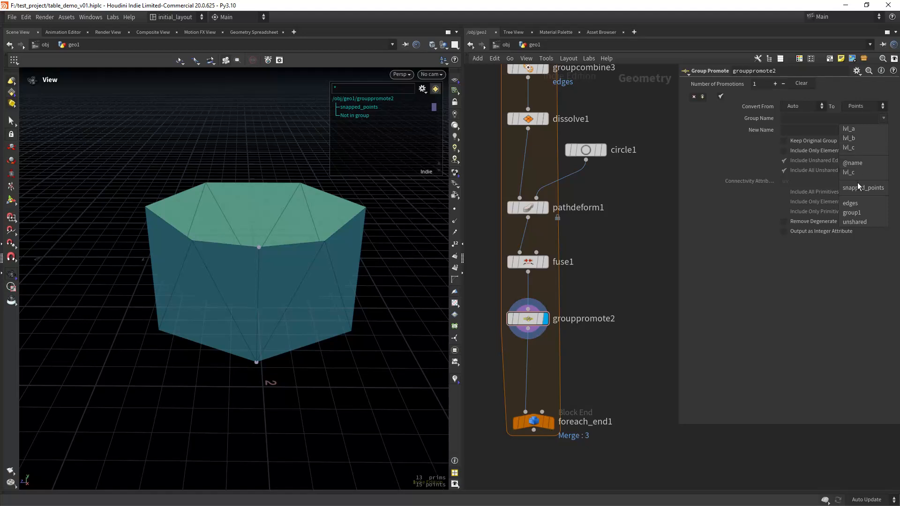
{"action": "left_click", "coordinate": [858, 187]}
{"action": "left_click", "coordinate": [862, 111]}
{"action": "left_click", "coordinate": [848, 133]}
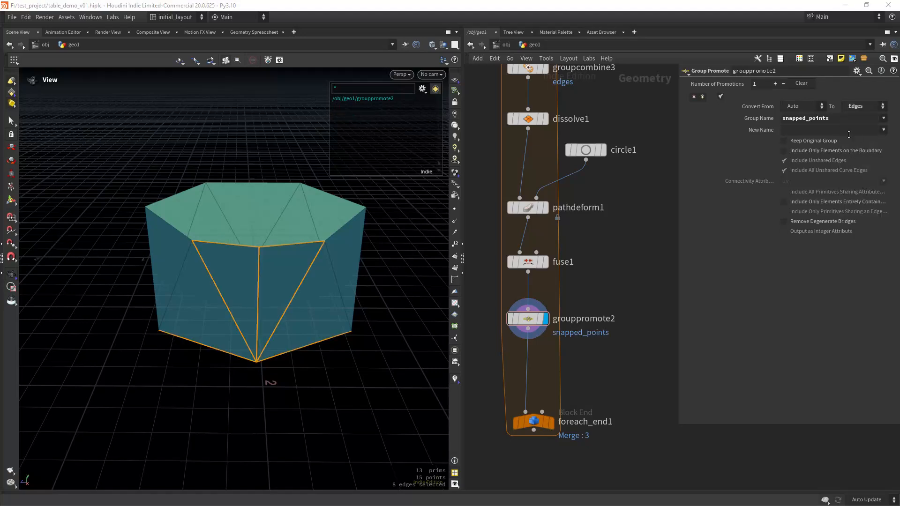
{"action": "left_click", "coordinate": [831, 150]}
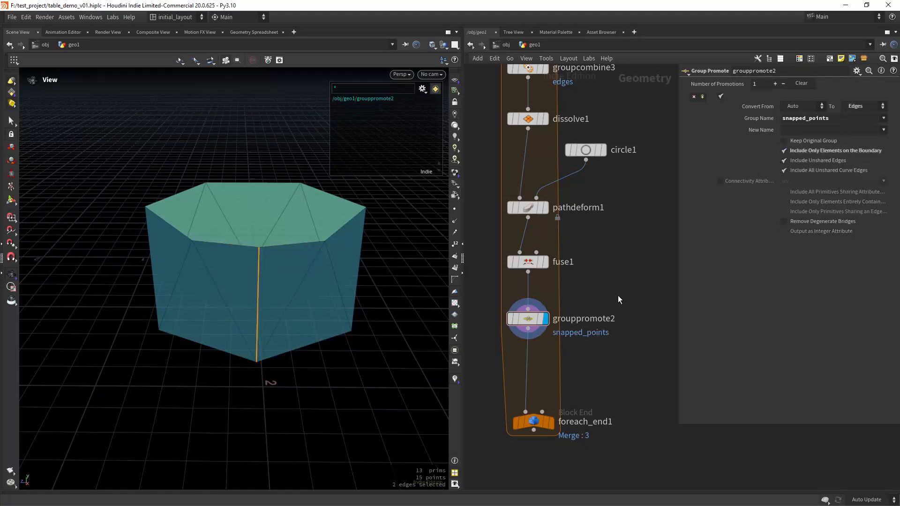
Step: Make room above foreach_end1, insert a Fuse node after grouppromote2, and display it
{"action": "middle_click_drag", "start_coordinate": [613, 349], "coordinate": [632, 249]}
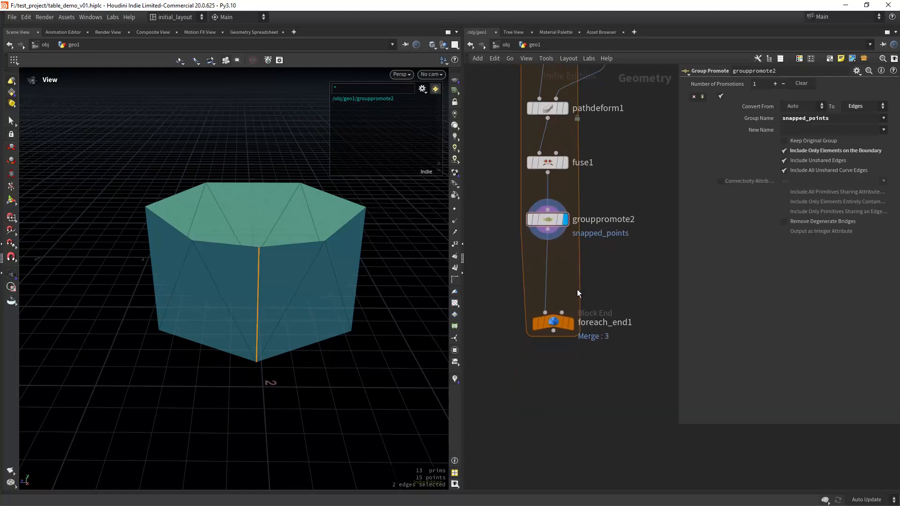
{"action": "left_click_drag", "start_coordinate": [552, 321], "coordinate": [555, 417]}
{"action": "key", "text": "Tab"}
{"action": "type", "text": "diss"}
{"action": "key", "text": "Return"}
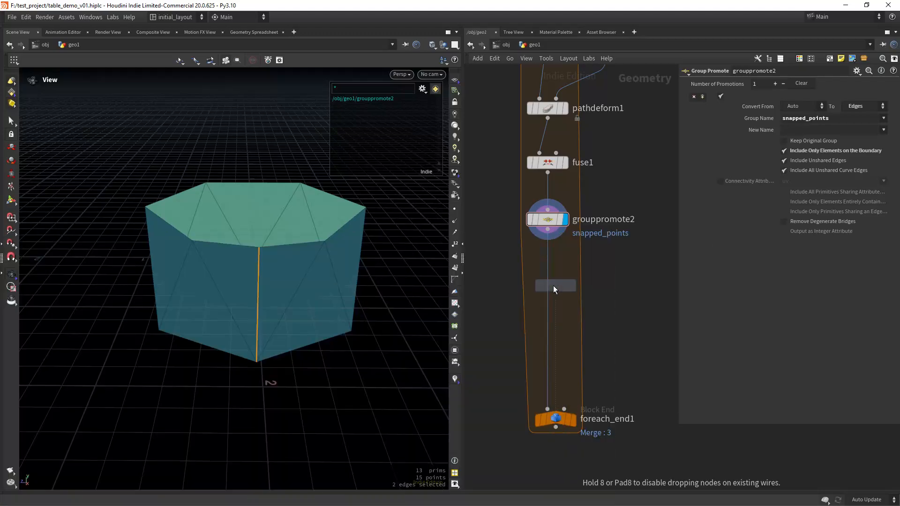
{"action": "left_click", "coordinate": [553, 286]}
{"action": "left_click", "coordinate": [566, 269]}
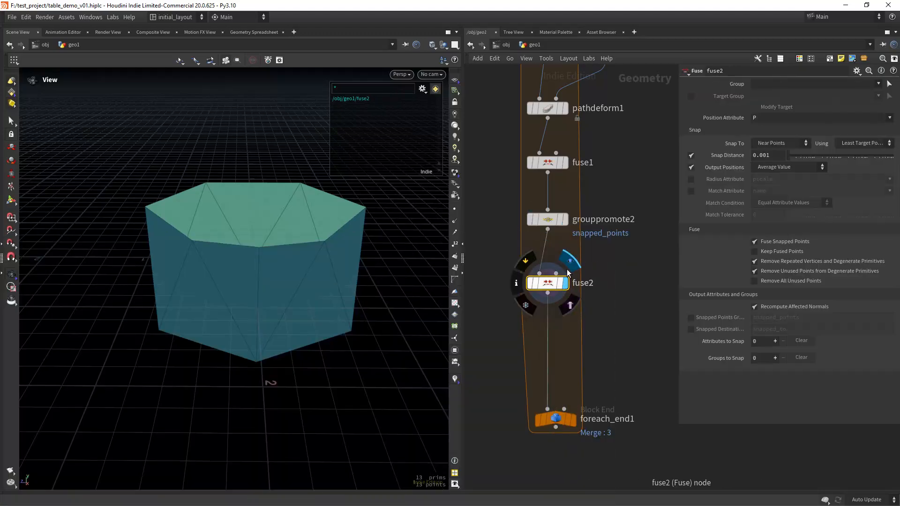
Step: Insert a Dissolve node after fuse2, display it, and set its group to snapped_points
{"action": "middle_click_drag", "start_coordinate": [566, 332], "coordinate": [568, 283]}
{"action": "scroll", "coordinate": [566, 297], "scroll_direction": "up", "scroll_amount": 1}
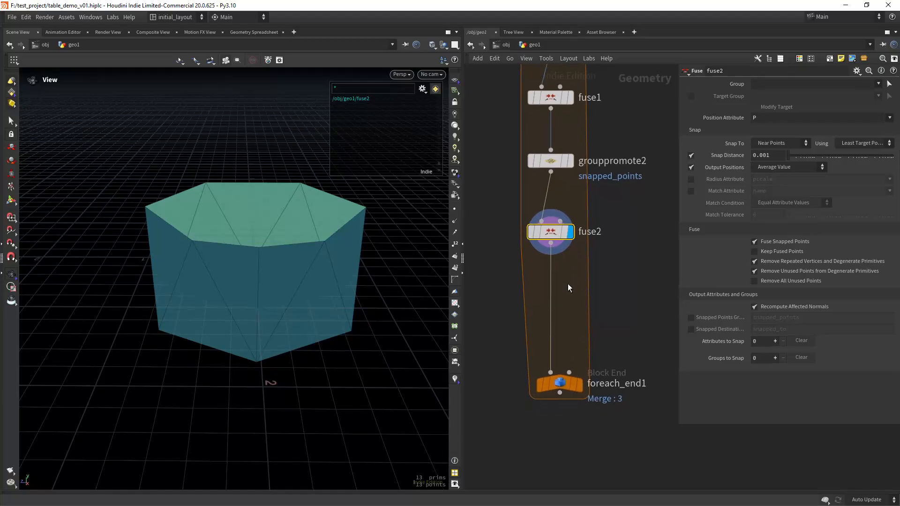
{"action": "key", "text": "Tab"}
{"action": "type", "text": "disso"}
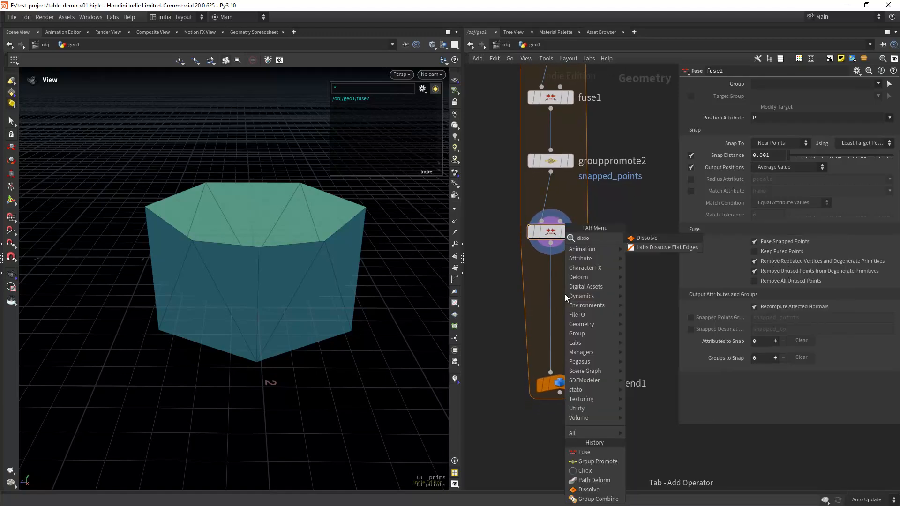
{"action": "key", "text": "Return"}
{"action": "left_click", "coordinate": [565, 293]}
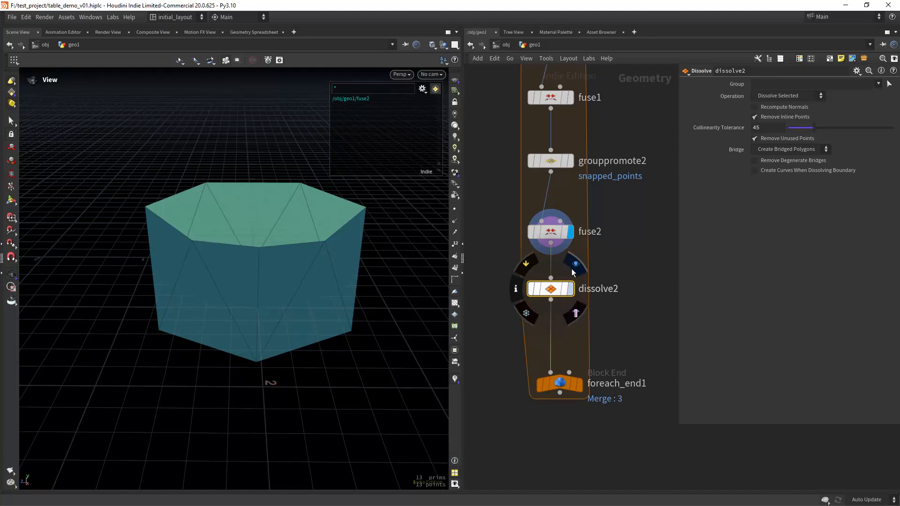
{"action": "left_click", "coordinate": [576, 264]}
{"action": "left_click", "coordinate": [878, 83]}
{"action": "left_click", "coordinate": [872, 139]}
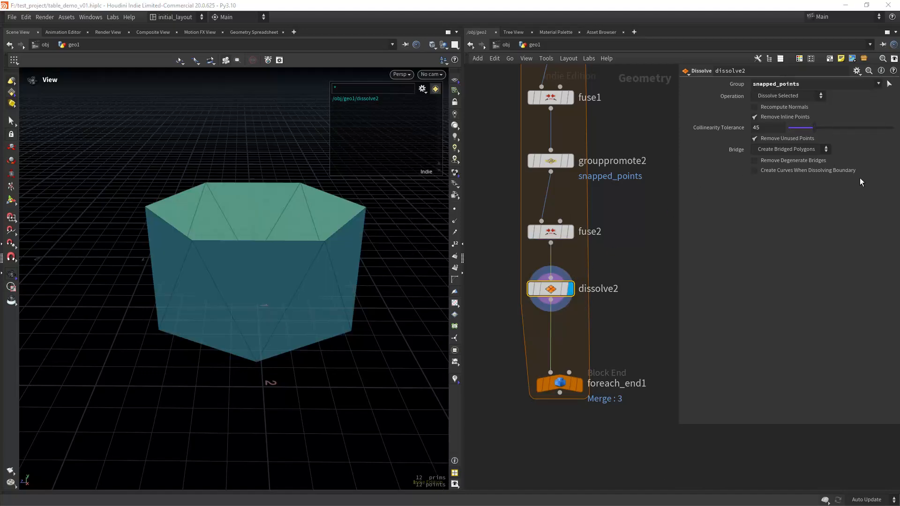
Step: Display foreach_end1 and examine all the looped rings together
{"action": "left_click_drag", "start_coordinate": [295, 352], "coordinate": [293, 308]}
{"action": "left_click", "coordinate": [579, 384]}
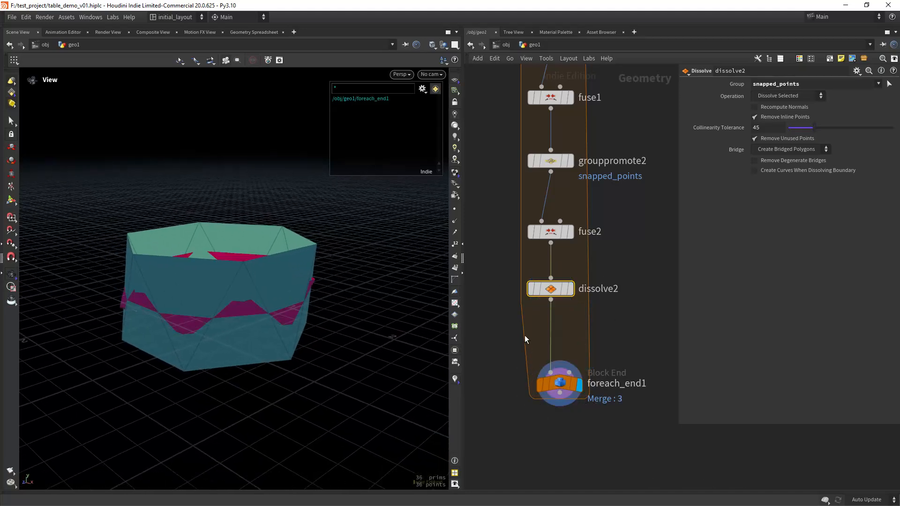
{"action": "left_click_drag", "start_coordinate": [244, 323], "coordinate": [293, 292]}
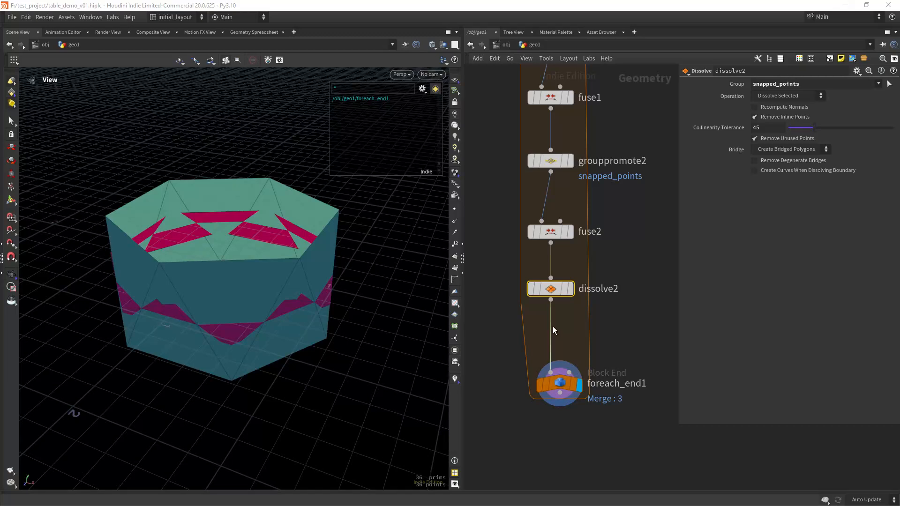
Step: Make room above foreach_end1 and insert a Match Size node after dissolve2
{"action": "scroll", "coordinate": [552, 327], "scroll_direction": "down", "scroll_amount": 3}
{"action": "left_click_drag", "start_coordinate": [555, 348], "coordinate": [556, 391]}
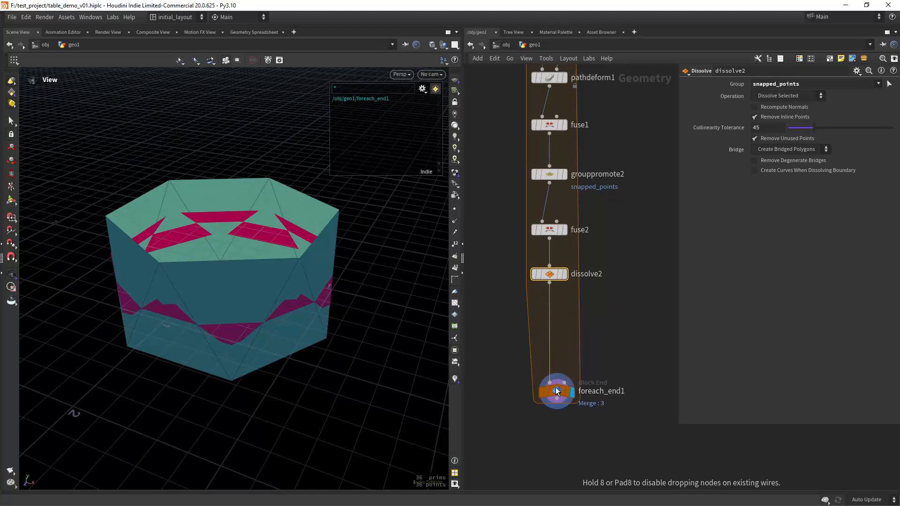
{"action": "scroll", "coordinate": [578, 330], "scroll_direction": "up", "scroll_amount": 3}
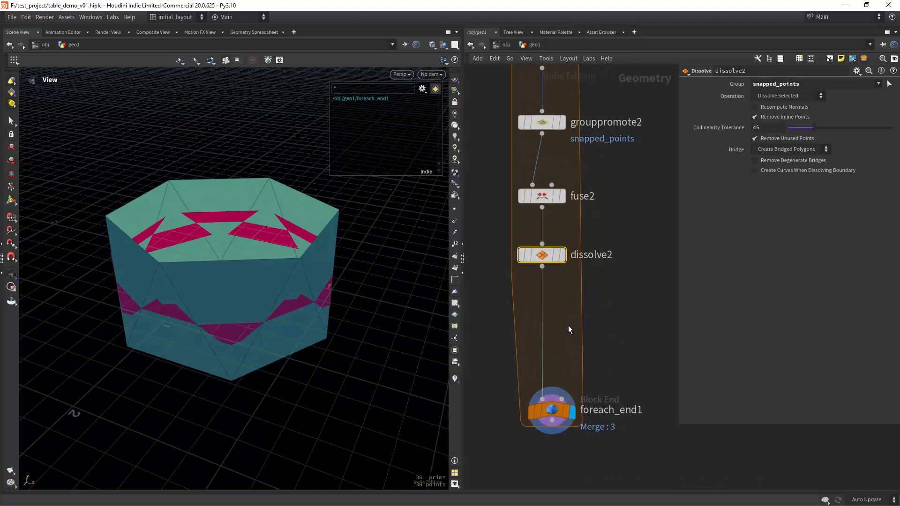
{"action": "key", "text": "Tab"}
{"action": "type", "text": "matchs"}
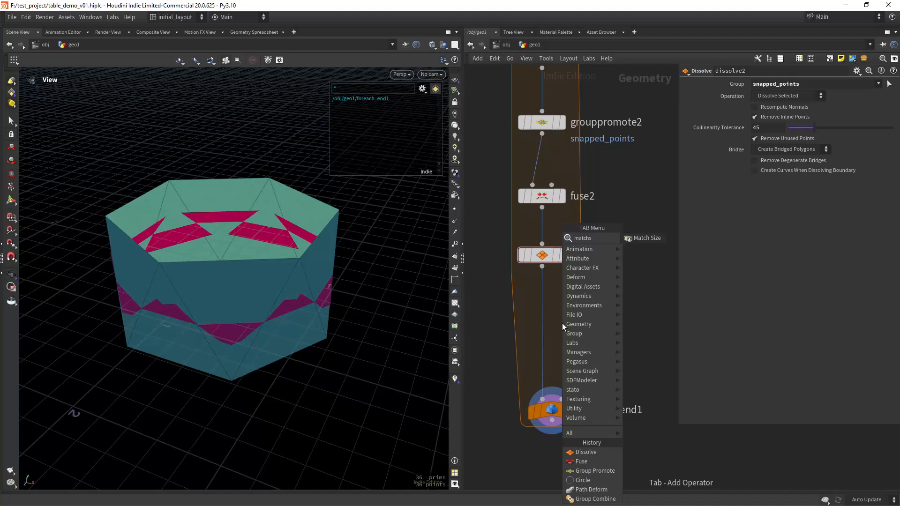
{"action": "key", "text": "Return"}
{"action": "left_click", "coordinate": [562, 323]}
{"action": "left_click_drag", "start_coordinate": [558, 324], "coordinate": [553, 324]}
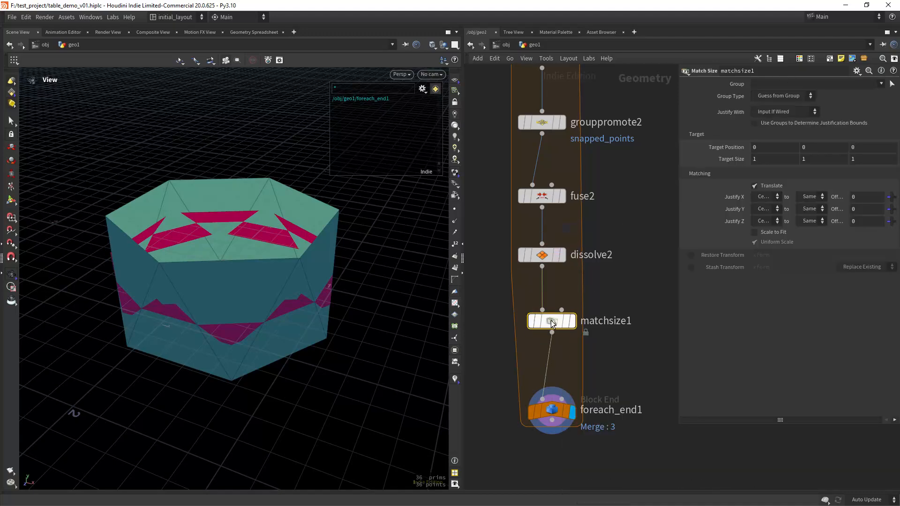
Step: Duplicate foreach_begin1 beside the original and set the copy's method to Fetch Feedback
{"action": "scroll", "coordinate": [646, 236], "scroll_direction": "down", "scroll_amount": 5}
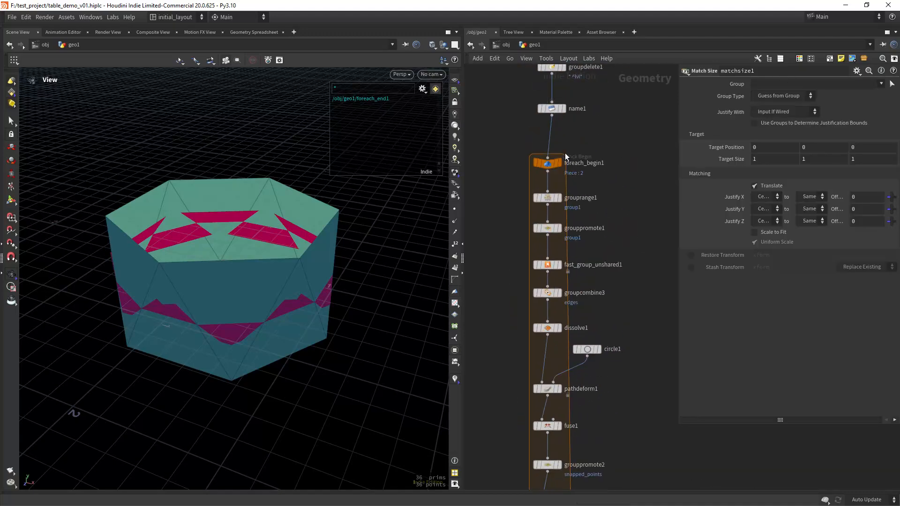
{"action": "left_click_drag", "start_coordinate": [552, 163], "coordinate": [640, 156], "text": "alt"}
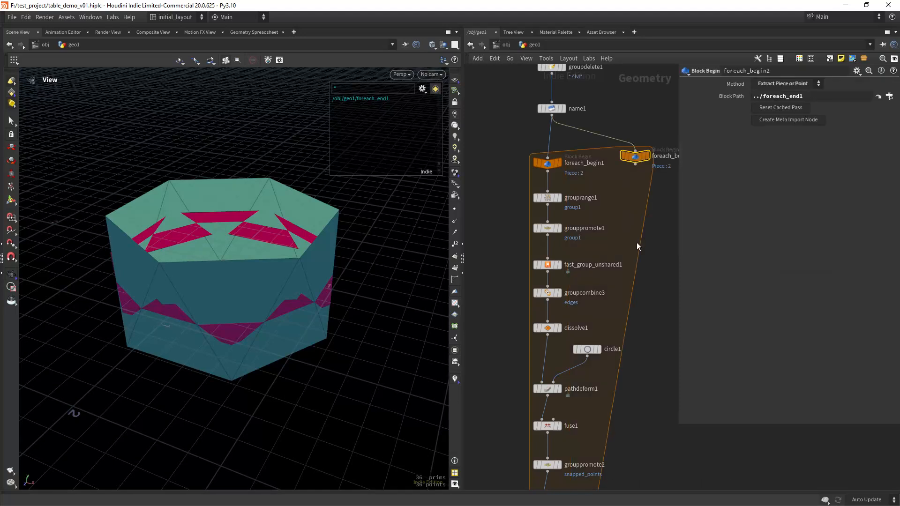
{"action": "middle_click_drag", "start_coordinate": [654, 259], "coordinate": [610, 266]}
{"action": "left_click_drag", "start_coordinate": [587, 167], "coordinate": [594, 173]}
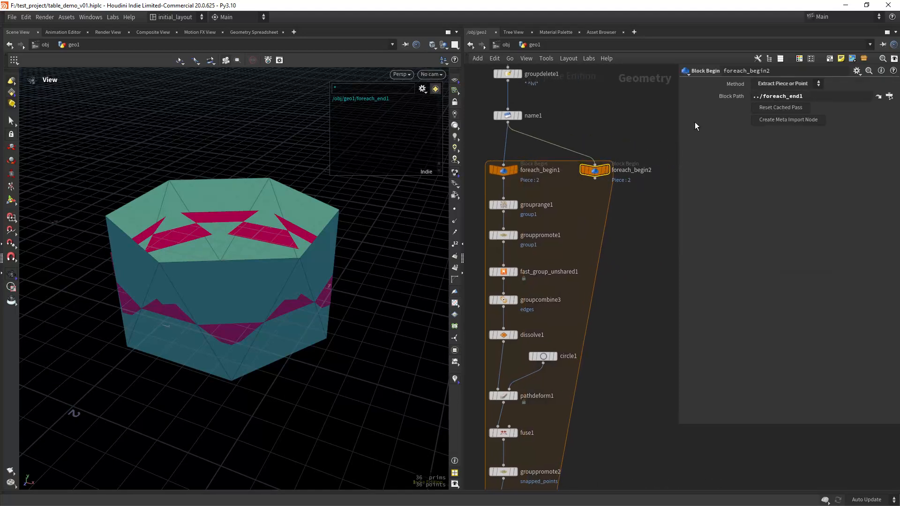
{"action": "left_click", "coordinate": [780, 83]}
{"action": "left_click", "coordinate": [781, 97]}
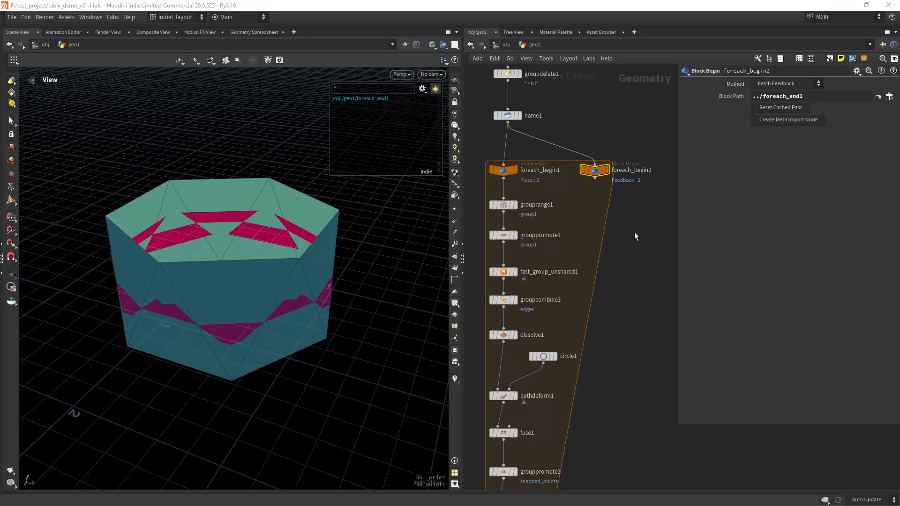
Step: Connect the output of foreach_begin2 to the second input of matchsize1
{"action": "scroll", "coordinate": [634, 236], "scroll_direction": "down", "scroll_amount": 3}
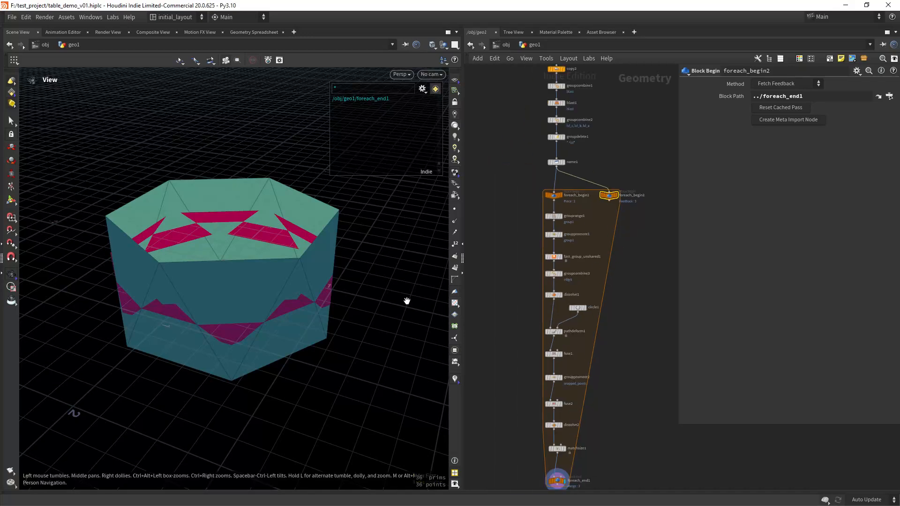
{"action": "left_click", "coordinate": [609, 200]}
{"action": "left_click", "coordinate": [588, 306]}
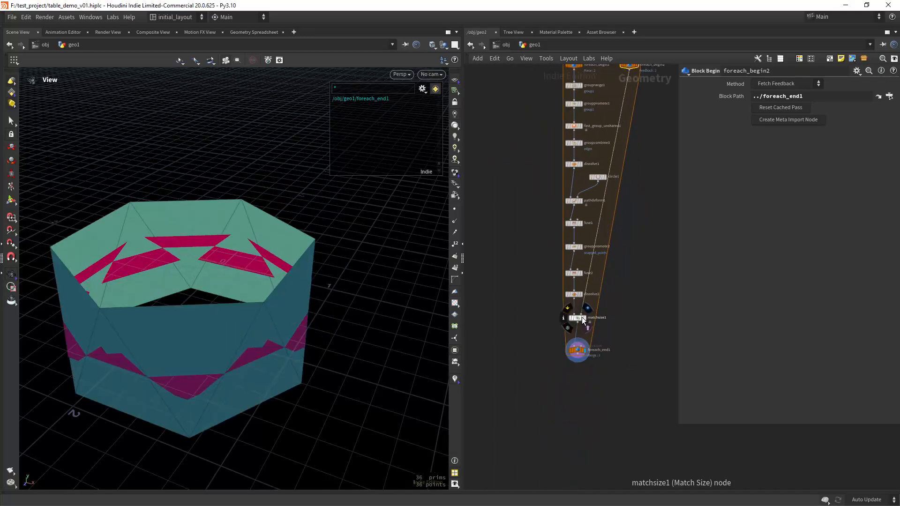
Step: Display matchsize1 and set its Justify Y from Min to Max
{"action": "left_click", "coordinate": [588, 308]}
{"action": "left_click", "coordinate": [578, 320]}
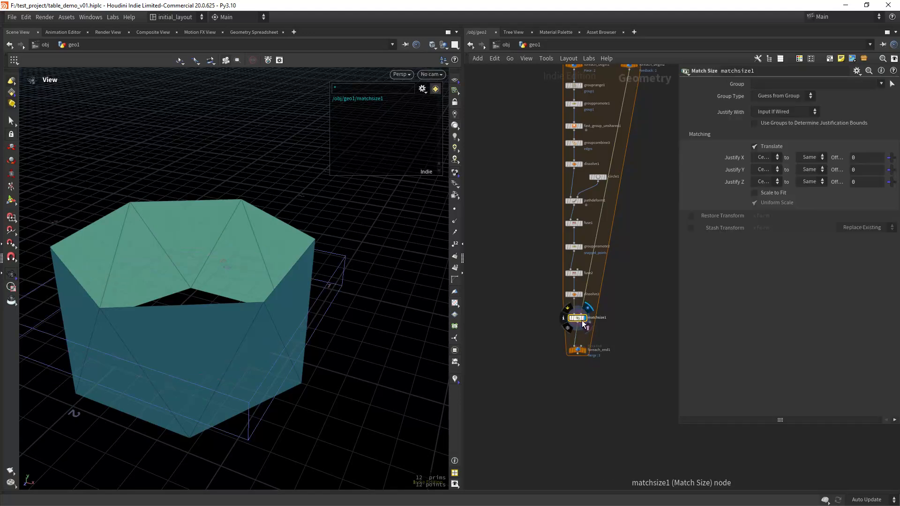
{"action": "left_click", "coordinate": [764, 170]}
{"action": "left_click", "coordinate": [764, 190]}
{"action": "left_click", "coordinate": [806, 169]}
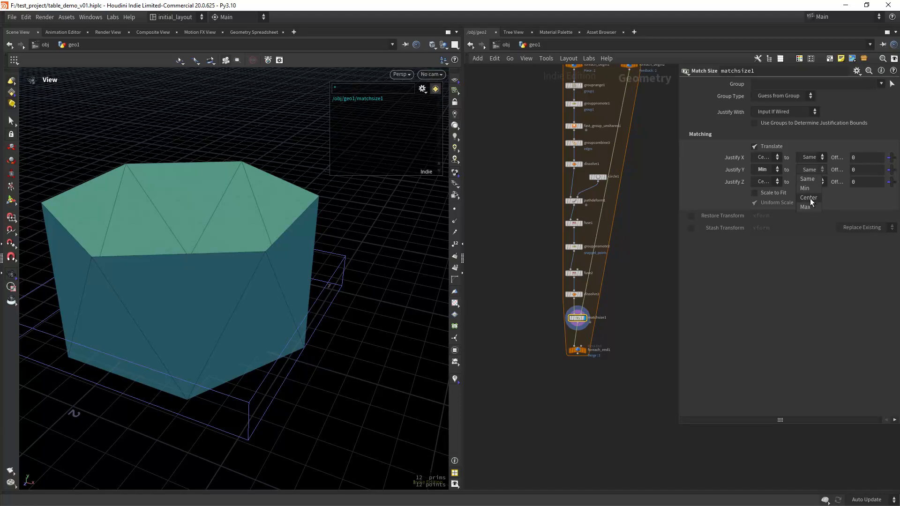
{"action": "left_click", "coordinate": [804, 207]}
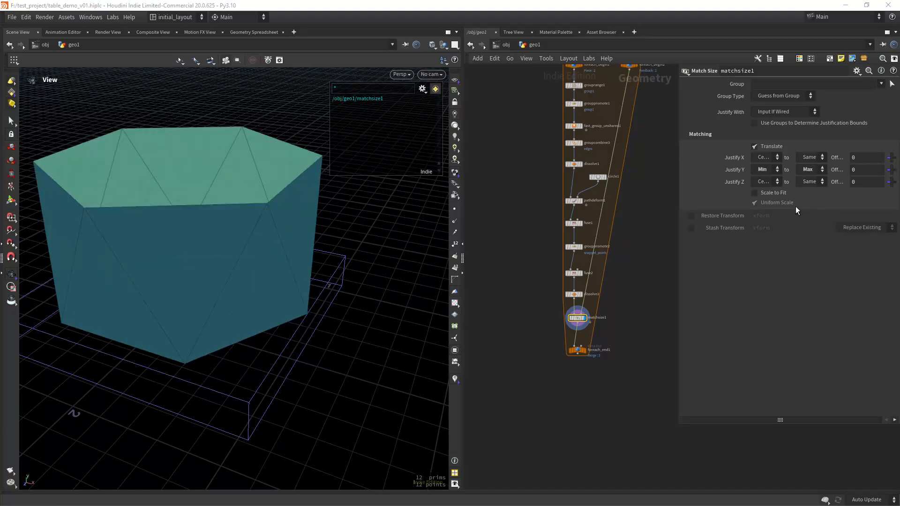
Step: Display foreach_end1 and inspect how the rings stack vertically
{"action": "left_click", "coordinate": [585, 350]}
{"action": "scroll", "coordinate": [284, 298], "scroll_direction": "down", "scroll_amount": 3}
{"action": "mouse_move", "coordinate": [284, 297]}
{"action": "left_mouse_down"}
{"action": "mouse_move", "coordinate": [344, 331]}
{"action": "mouse_move", "coordinate": [333, 341]}
{"action": "mouse_move", "coordinate": [366, 322]}
{"action": "mouse_move", "coordinate": [280, 333]}
{"action": "mouse_move", "coordinate": [206, 316]}
{"action": "mouse_move", "coordinate": [152, 315]}
{"action": "mouse_move", "coordinate": [305, 322]}
{"action": "mouse_move", "coordinate": [297, 345]}
{"action": "mouse_move", "coordinate": [315, 305]}
{"action": "mouse_move", "coordinate": [297, 316]}
{"action": "mouse_move", "coordinate": [293, 286]}
{"action": "mouse_move", "coordinate": [296, 300]}
{"action": "left_mouse_up"}
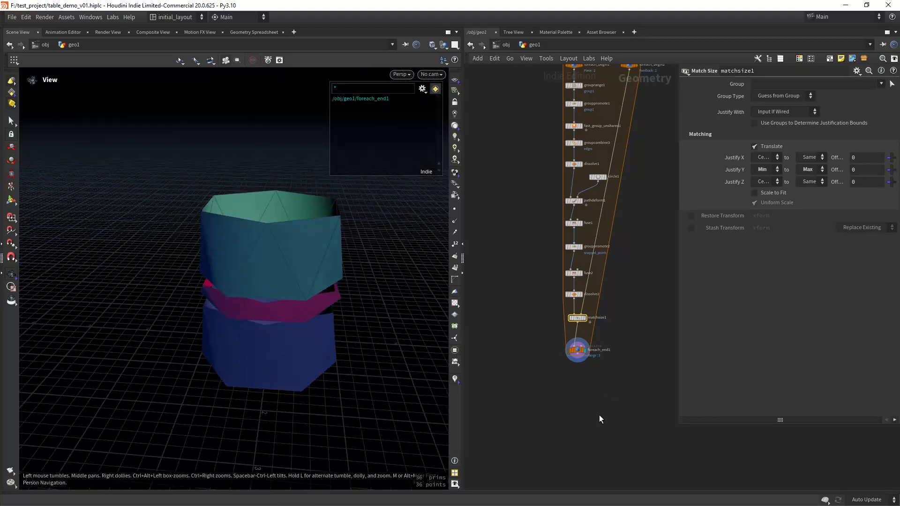
Step: Add a Normal node after foreach_end1, display it, and set its cusp angle to 0
{"action": "key", "text": "Tab"}
{"action": "type", "text": "norm"}
{"action": "key", "text": "Return"}
{"action": "left_click", "coordinate": [570, 401]}
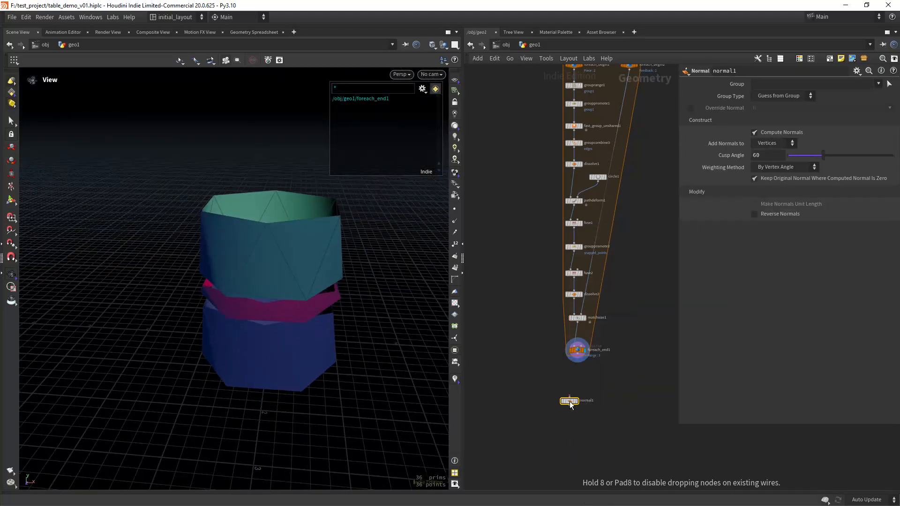
{"action": "left_click_drag", "start_coordinate": [572, 400], "coordinate": [580, 396]}
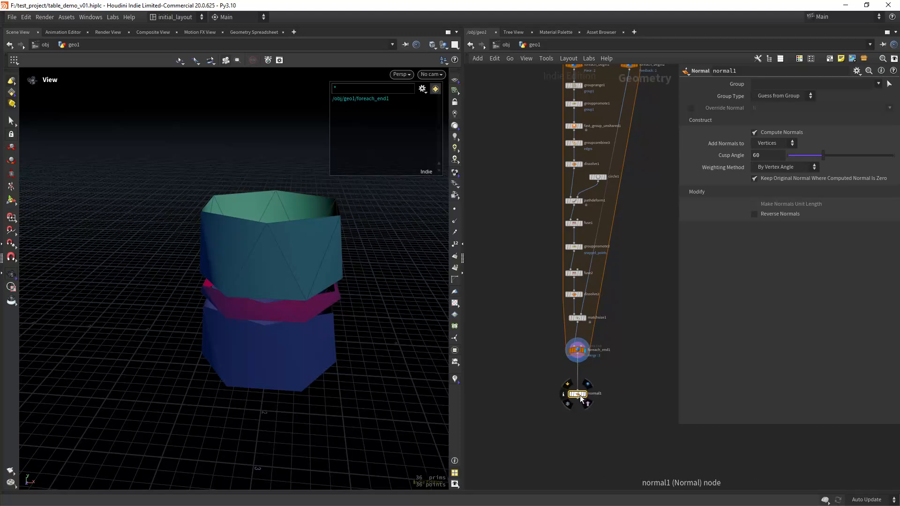
{"action": "left_click", "coordinate": [584, 394]}
{"action": "left_click", "coordinate": [773, 142]}
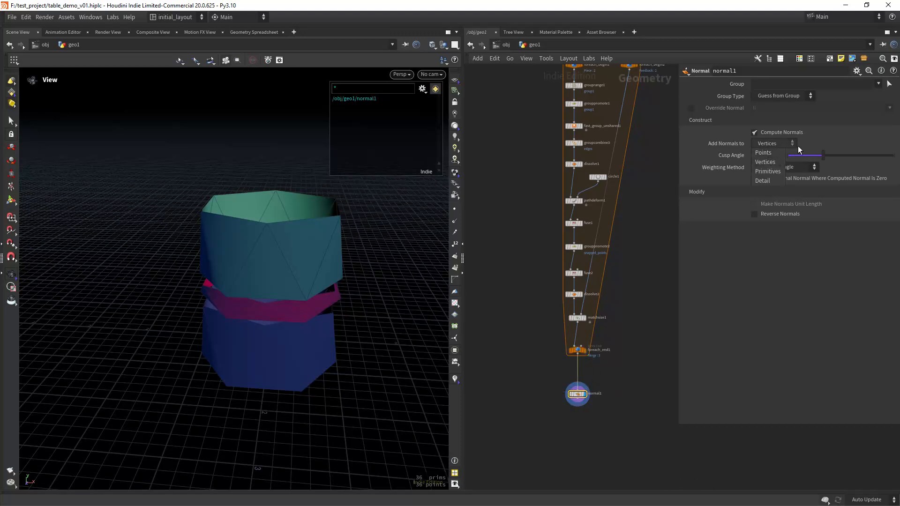
{"action": "left_click_drag", "start_coordinate": [822, 155], "coordinate": [755, 162]}
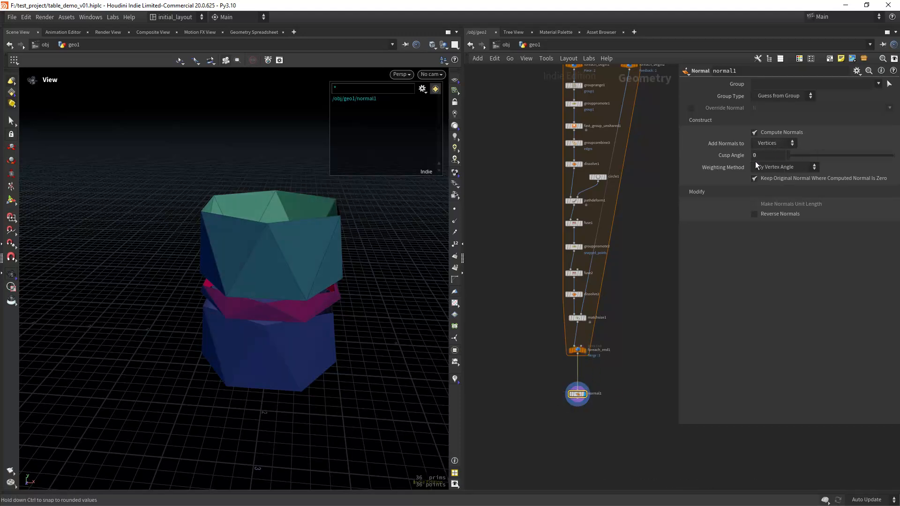
Step: Check the node info of normal1 and look closer at the shaded rings
{"action": "left_click", "coordinate": [562, 394]}
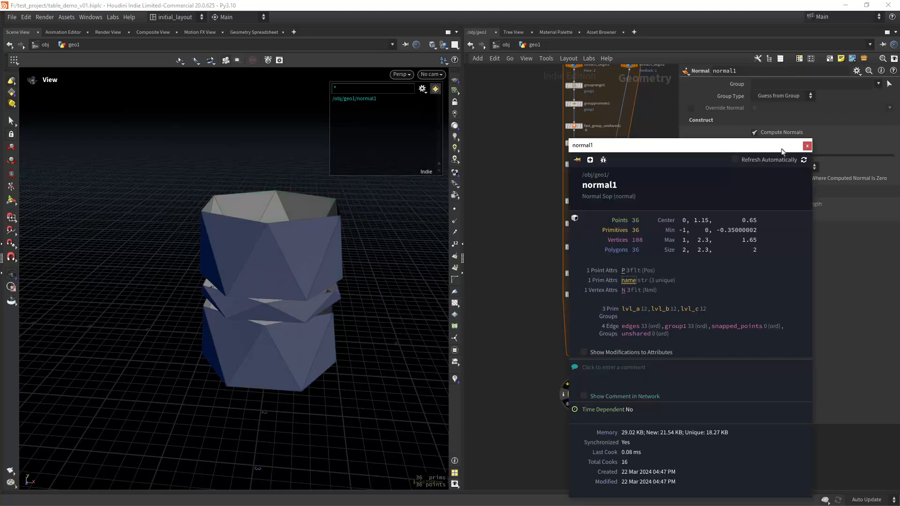
{"action": "left_click", "coordinate": [807, 146]}
{"action": "right_click_drag", "start_coordinate": [322, 317], "coordinate": [326, 348]}
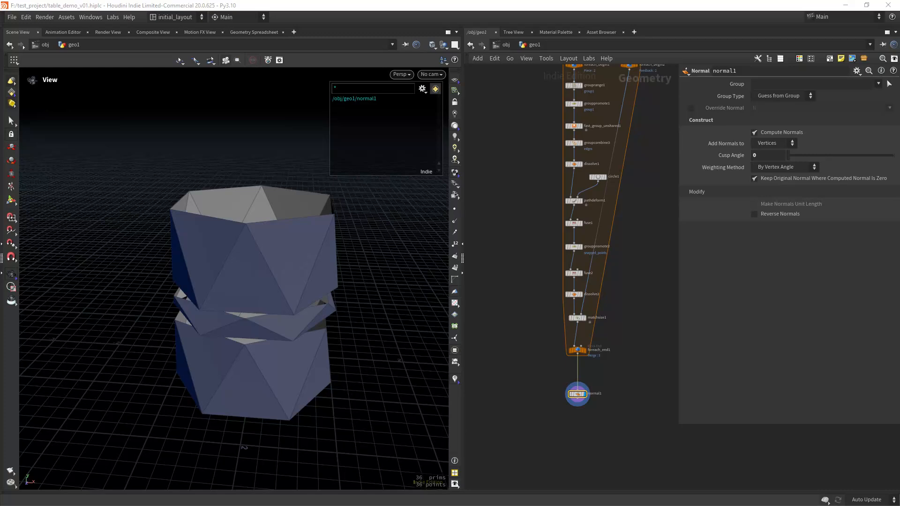
Step: Enable Reverse Curve in the Capture and Align settings of pathdeform1
{"action": "middle_click_drag", "start_coordinate": [640, 221], "coordinate": [615, 270]}
{"action": "left_click", "coordinate": [548, 251]}
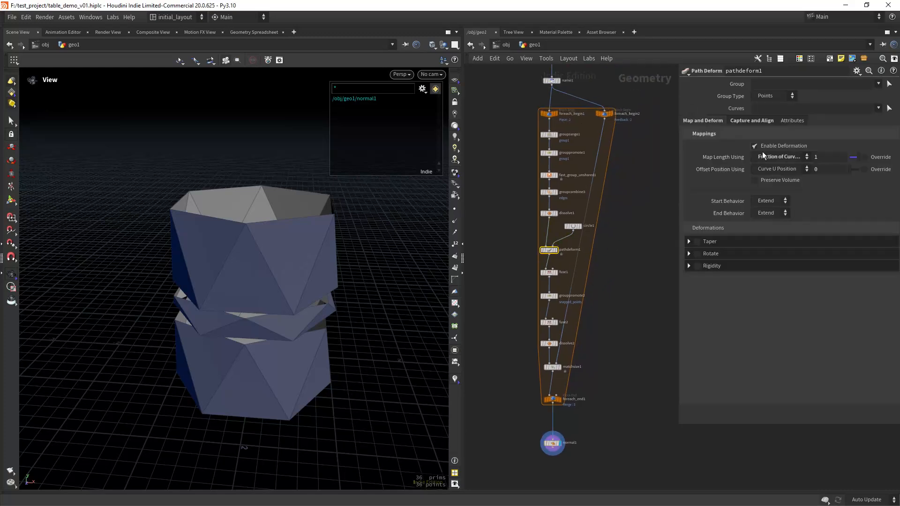
{"action": "left_click", "coordinate": [740, 120]}
{"action": "left_click", "coordinate": [772, 248]}
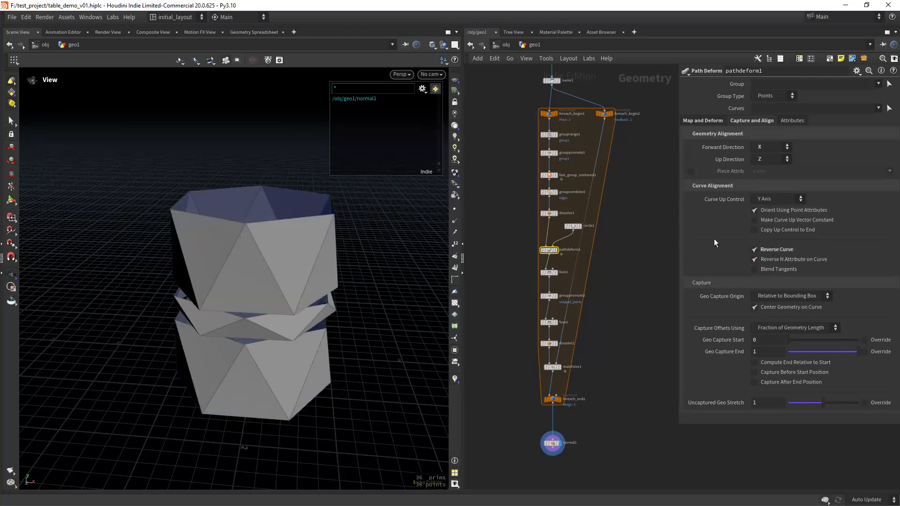
Step: Inspect the stacked rings from several angles, focusing on where neighbouring rings meet
{"action": "left_click_drag", "start_coordinate": [316, 321], "coordinate": [260, 334]}
{"action": "right_click_drag", "start_coordinate": [260, 334], "coordinate": [249, 349]}
{"action": "left_click_drag", "start_coordinate": [249, 349], "coordinate": [249, 337]}
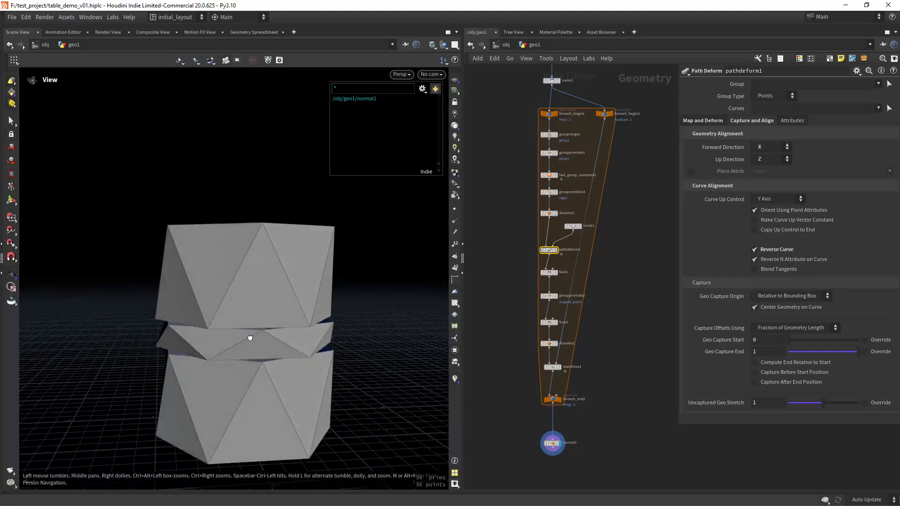
{"action": "mouse_move", "coordinate": [249, 338]}
{"action": "right_mouse_down"}
{"action": "mouse_move", "coordinate": [253, 321]}
{"action": "mouse_move", "coordinate": [288, 333]}
{"action": "mouse_move", "coordinate": [253, 348]}
{"action": "mouse_move", "coordinate": [233, 333]}
{"action": "right_mouse_up"}
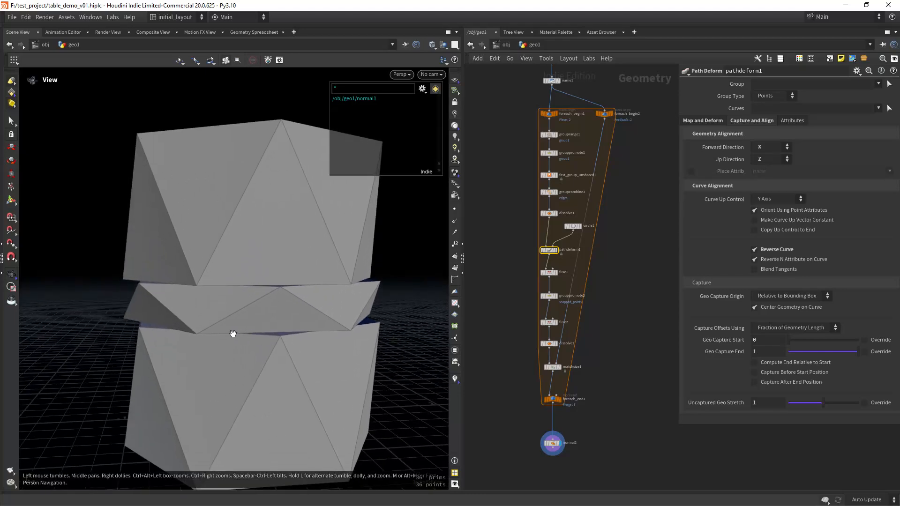
{"action": "right_click_drag", "start_coordinate": [306, 332], "coordinate": [283, 341]}
{"action": "left_click_drag", "start_coordinate": [283, 341], "coordinate": [309, 323]}
{"action": "right_click_drag", "start_coordinate": [309, 324], "coordinate": [318, 328]}
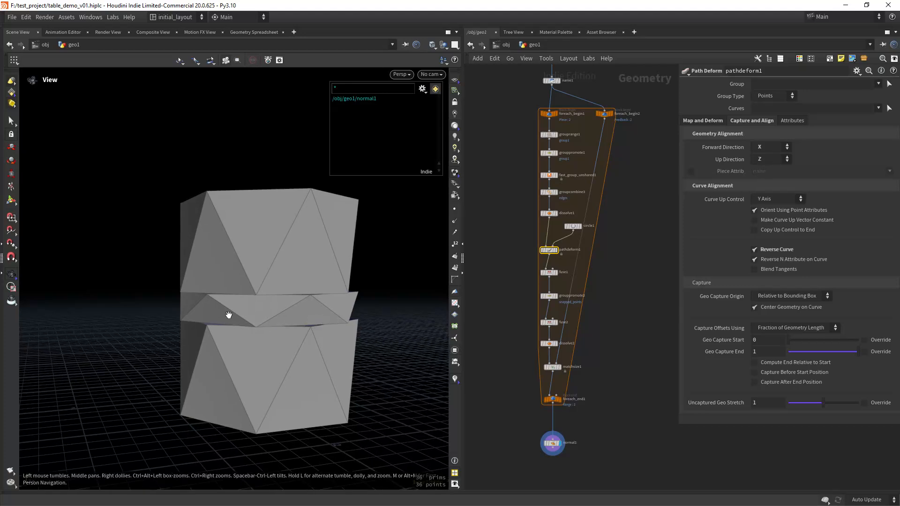
{"action": "right_click_drag", "start_coordinate": [261, 315], "coordinate": [287, 305]}
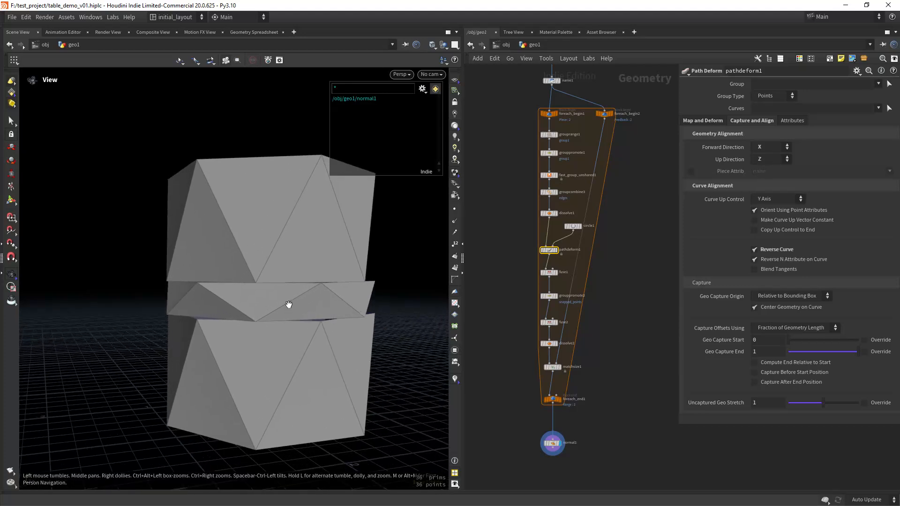
Step: Make room before foreach_end1, insert a Transform node between matchsize1 and foreach_end1, and display it
{"action": "middle_click_drag", "start_coordinate": [594, 368], "coordinate": [597, 309]}
{"action": "left_click_drag", "start_coordinate": [561, 390], "coordinate": [561, 434]}
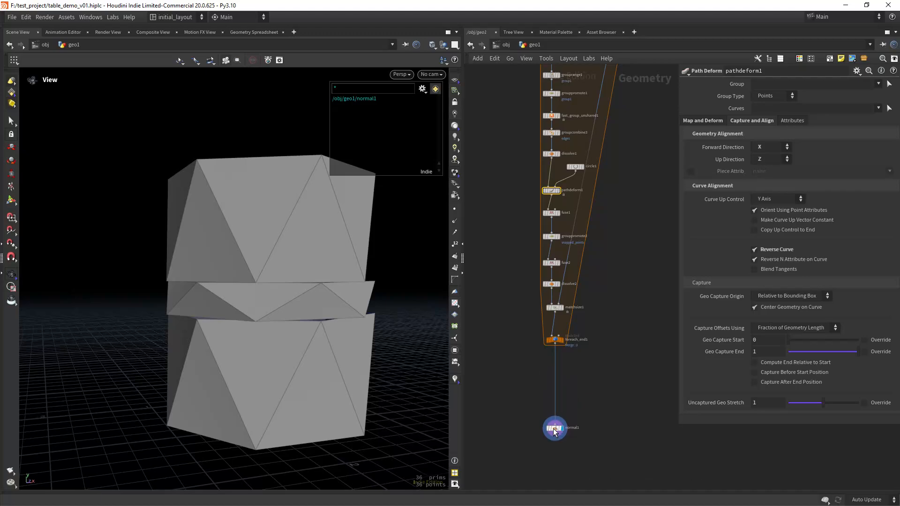
{"action": "left_click_drag", "start_coordinate": [556, 340], "coordinate": [557, 383]}
{"action": "key", "text": "Tab"}
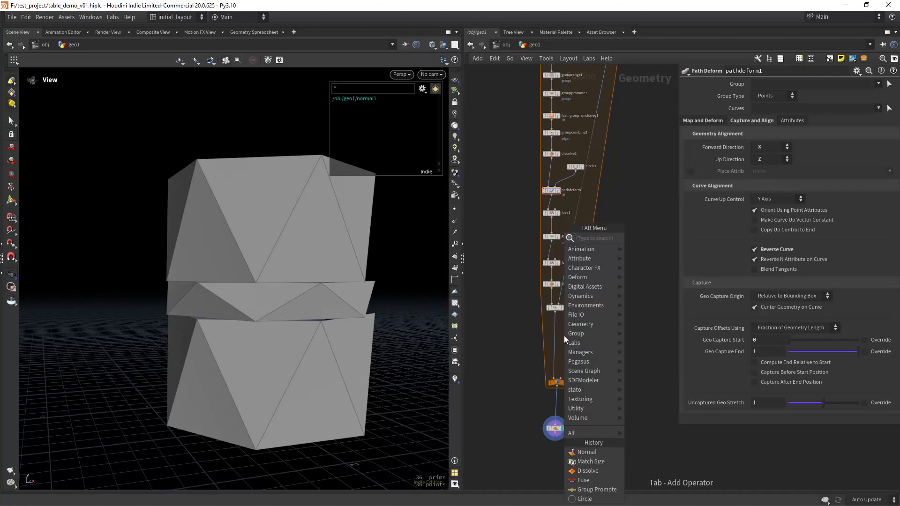
{"action": "type", "text": "tran"}
{"action": "key", "text": "Return"}
{"action": "left_click", "coordinate": [564, 336]}
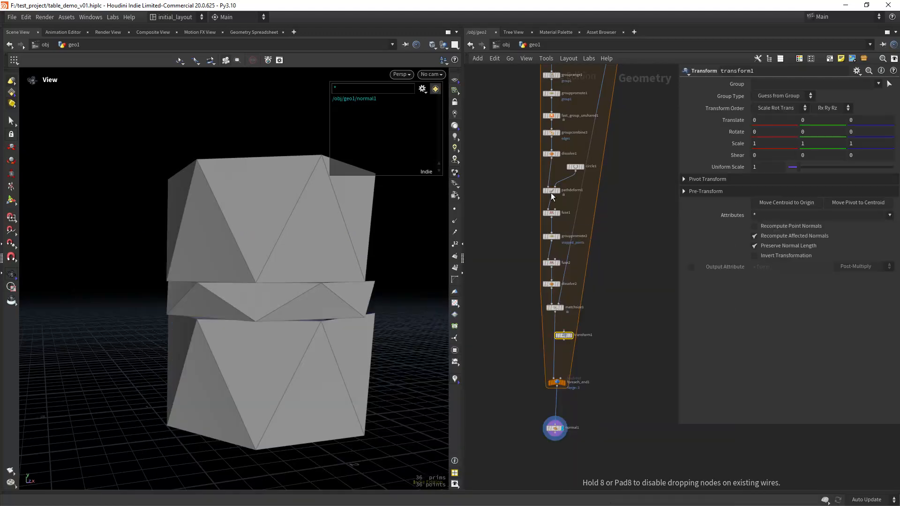
{"action": "left_click_drag", "start_coordinate": [564, 336], "coordinate": [560, 335]}
{"action": "left_click", "coordinate": [560, 333]}
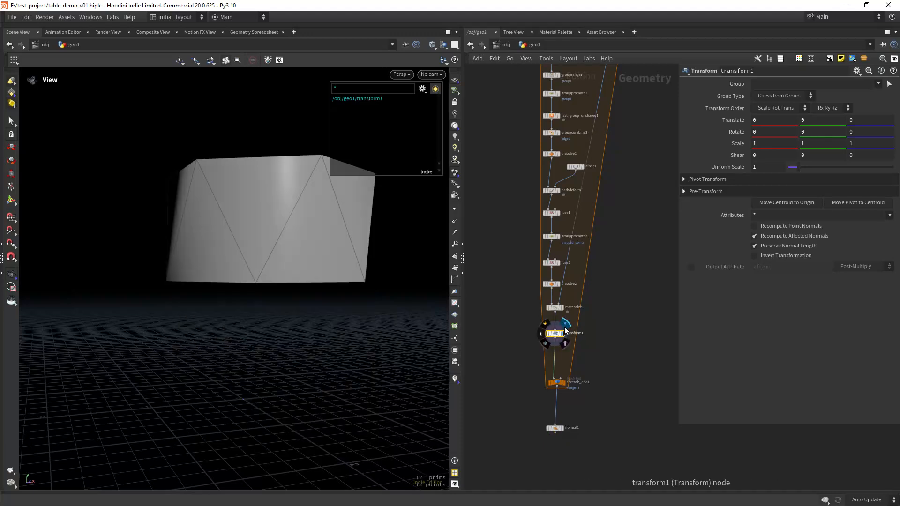
Step: Try rotating the ring about the Y axis in transform1, viewing it from above, and undo the rotation
{"action": "middle_click_drag", "start_coordinate": [808, 142], "coordinate": [830, 100]}
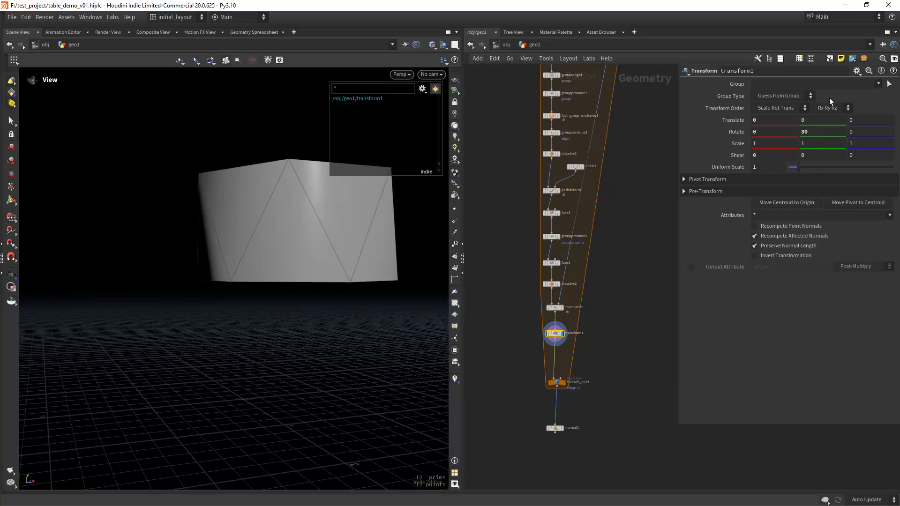
{"action": "key", "text": "ctrl+z"}
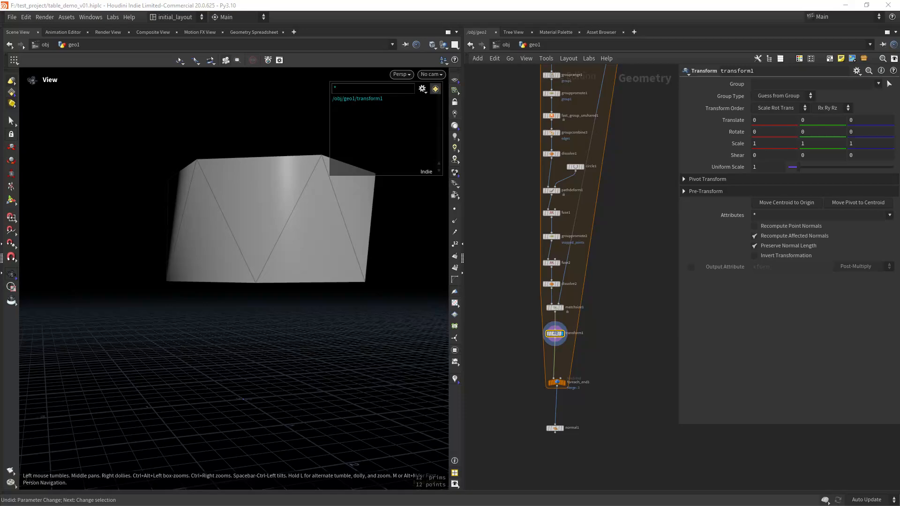
{"action": "left_click_drag", "start_coordinate": [297, 317], "coordinate": [328, 328]}
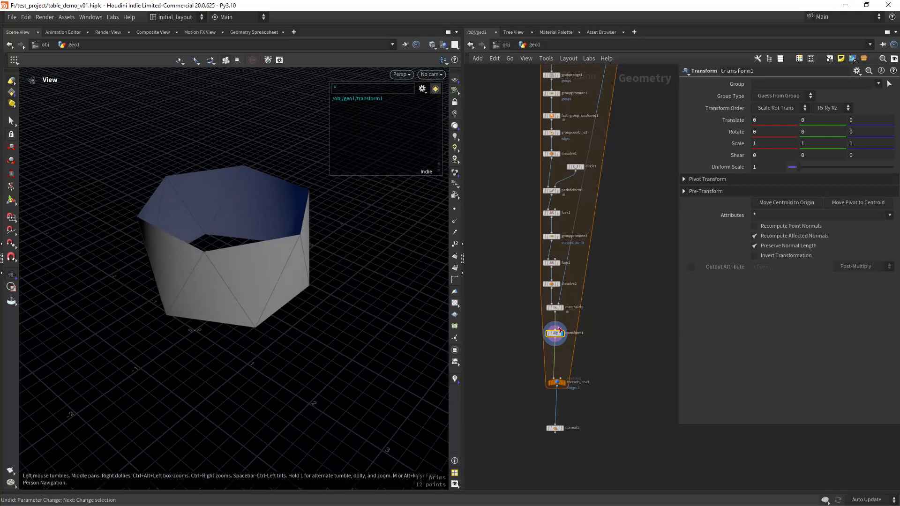
{"action": "mouse_move", "coordinate": [552, 335]}
{"action": "middle_click_drag", "start_coordinate": [812, 133], "coordinate": [686, 176]}
{"action": "key", "text": "ctrl+z"}
Step: Compare the output of pathdeform1 with matchsize1, and set Justify X and Justify Z to None in matchsize1
{"action": "left_click", "coordinate": [561, 182]}
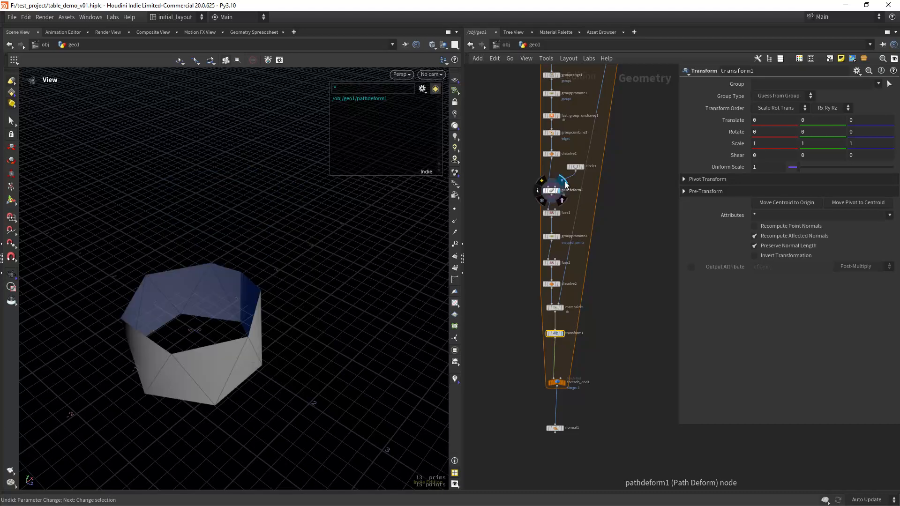
{"action": "left_click_drag", "start_coordinate": [270, 302], "coordinate": [273, 340]}
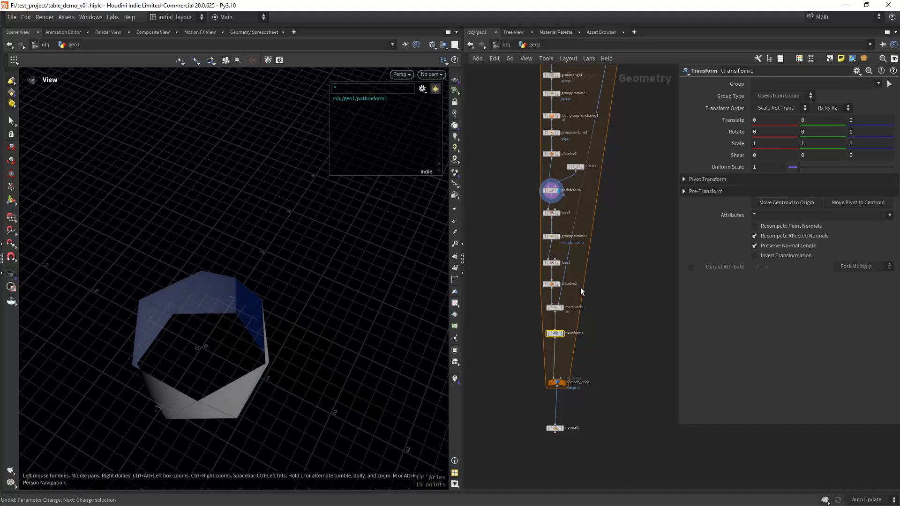
{"action": "left_click", "coordinate": [565, 298]}
{"action": "left_click", "coordinate": [554, 306]}
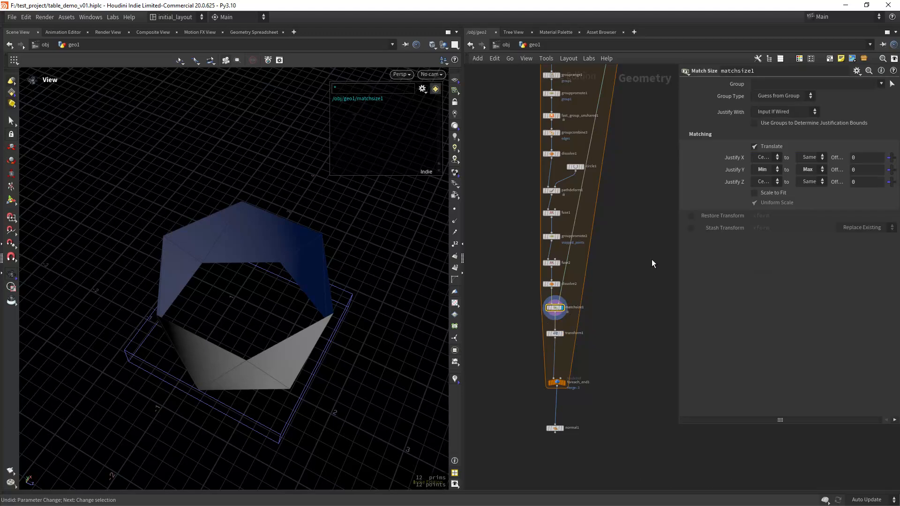
{"action": "left_click", "coordinate": [764, 167]}
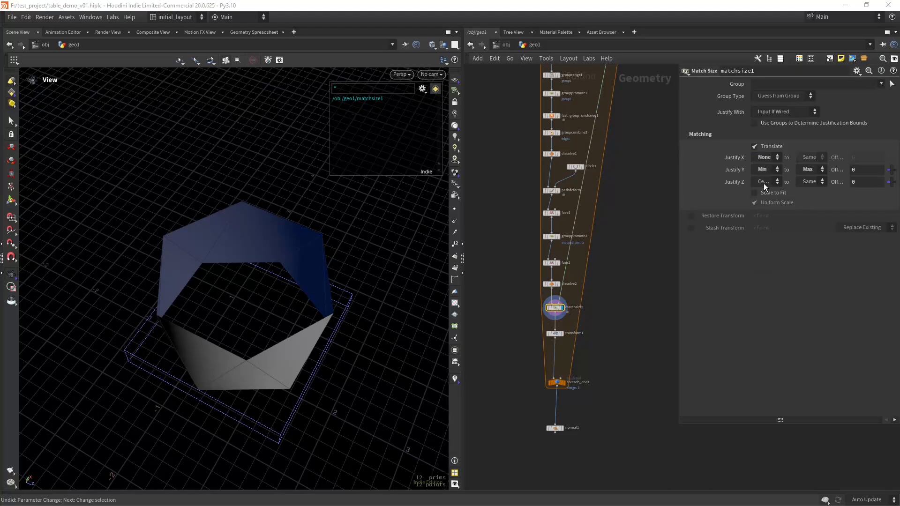
{"action": "left_click", "coordinate": [763, 183]}
{"action": "left_click", "coordinate": [761, 191]}
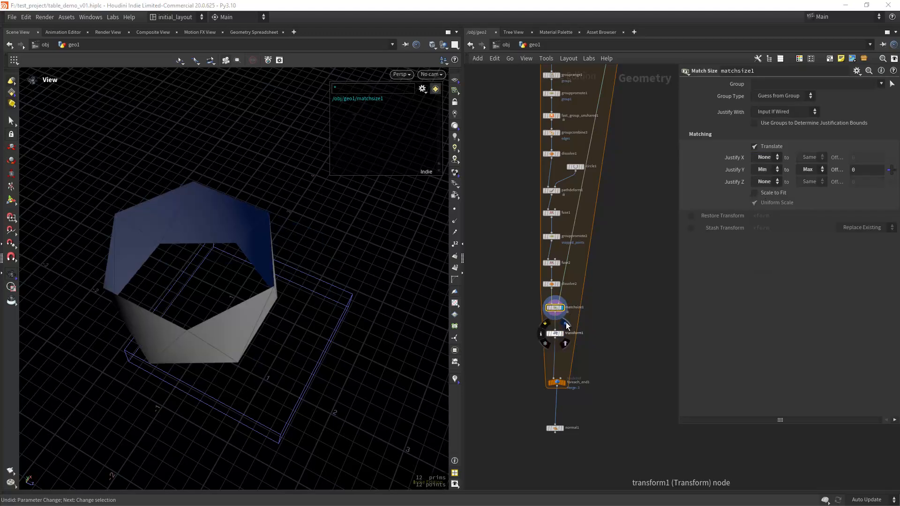
Step: Display foreach_end1, test a Y rotation in transform1, and examine the stacked rings from the side
{"action": "middle_click_drag", "start_coordinate": [599, 344], "coordinate": [601, 327]}
{"action": "left_click", "coordinate": [563, 365]}
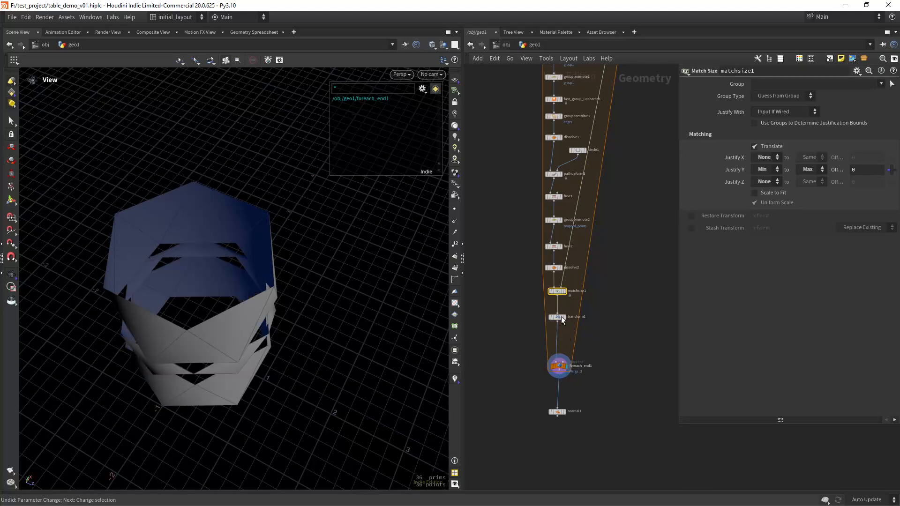
{"action": "left_click", "coordinate": [557, 317]}
{"action": "middle_click_drag", "start_coordinate": [814, 132], "coordinate": [820, 101]}
{"action": "scroll", "coordinate": [596, 301], "scroll_direction": "up", "scroll_amount": 2}
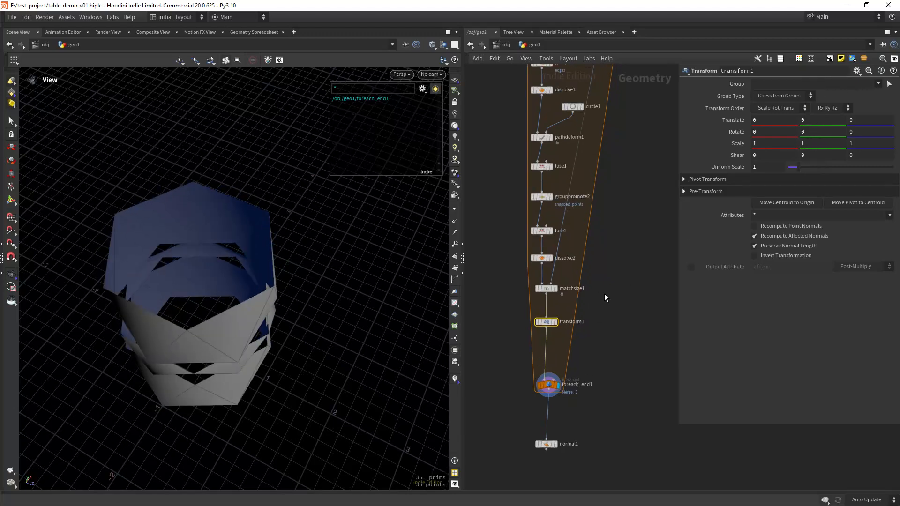
{"action": "left_click_drag", "start_coordinate": [211, 358], "coordinate": [255, 345]}
{"action": "scroll", "coordinate": [238, 355], "scroll_direction": "up", "scroll_amount": 3}
{"action": "scroll", "coordinate": [238, 355], "scroll_direction": "down", "scroll_amount": 1}
{"action": "middle_click_drag", "start_coordinate": [238, 355], "coordinate": [266, 336]}
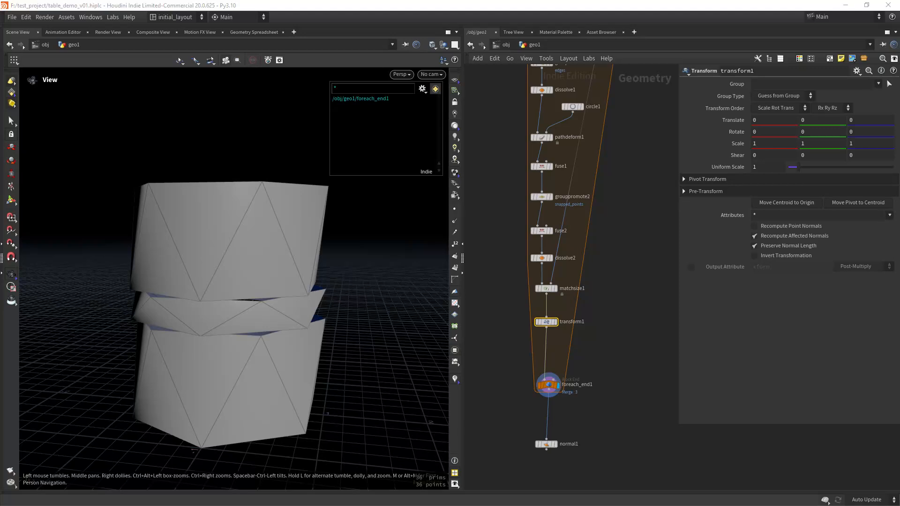
Step: Copy the Columns parameter of grid1 for use as a reference
{"action": "scroll", "coordinate": [619, 213], "scroll_direction": "down", "scroll_amount": 3}
{"action": "middle_click_drag", "start_coordinate": [620, 213], "coordinate": [587, 375]}
{"action": "middle_click_drag", "start_coordinate": [604, 252], "coordinate": [614, 280]}
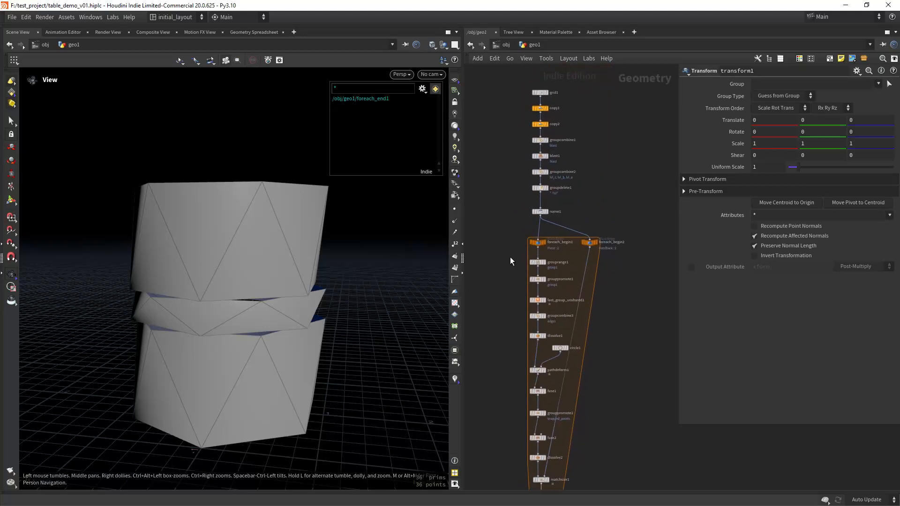
{"action": "left_click_drag", "start_coordinate": [259, 233], "coordinate": [244, 253]}
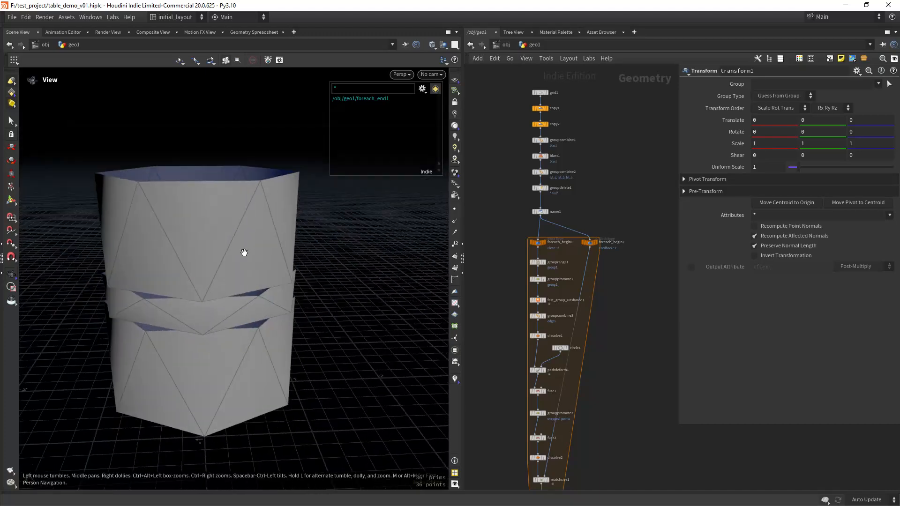
{"action": "middle_click_drag", "start_coordinate": [610, 216], "coordinate": [616, 102]}
{"action": "middle_click_drag", "start_coordinate": [588, 165], "coordinate": [590, 341]}
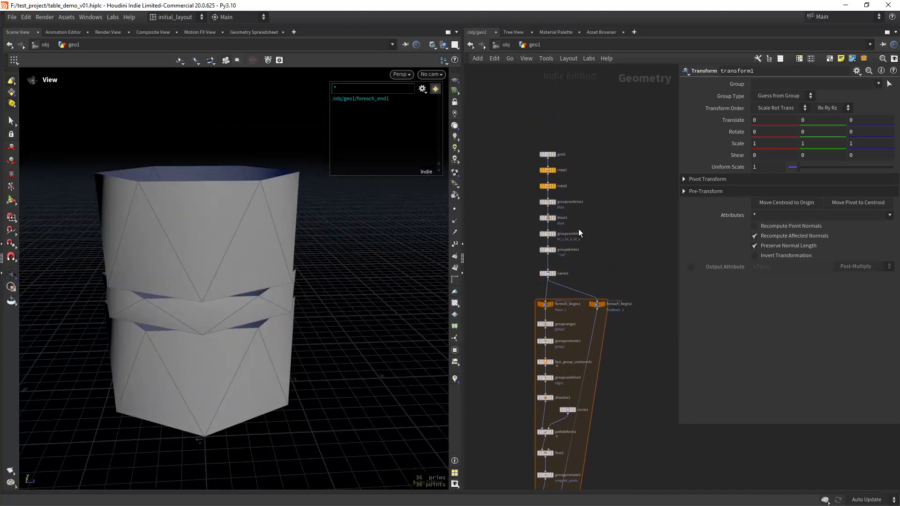
{"action": "left_click_drag", "start_coordinate": [580, 163], "coordinate": [580, 163]}
{"action": "right_click", "coordinate": [760, 171]}
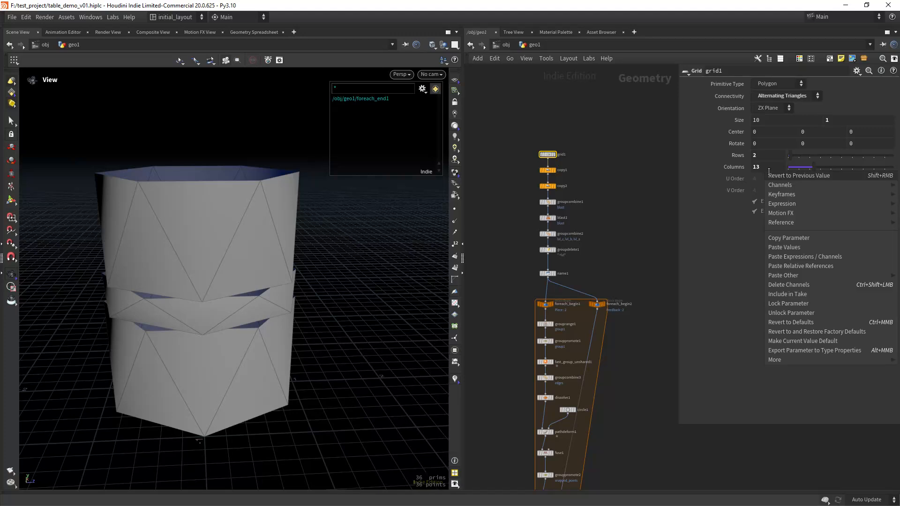
Step: Set the Y rotation of transform1 to the expression 360/(ch("../grid1/cols"))
{"action": "scroll", "coordinate": [622, 384], "scroll_direction": "down", "scroll_amount": 4}
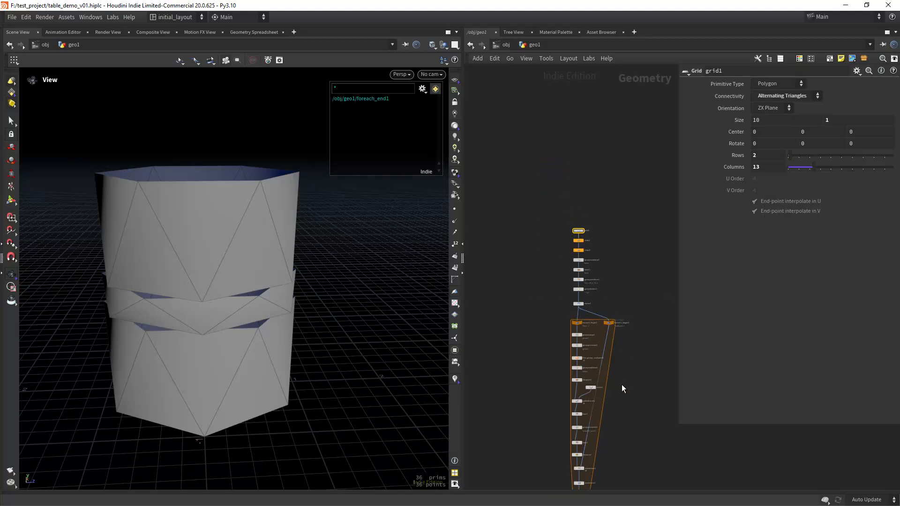
{"action": "scroll", "coordinate": [605, 344], "scroll_direction": "up", "scroll_amount": 3}
{"action": "scroll", "coordinate": [600, 345], "scroll_direction": "up", "scroll_amount": 3}
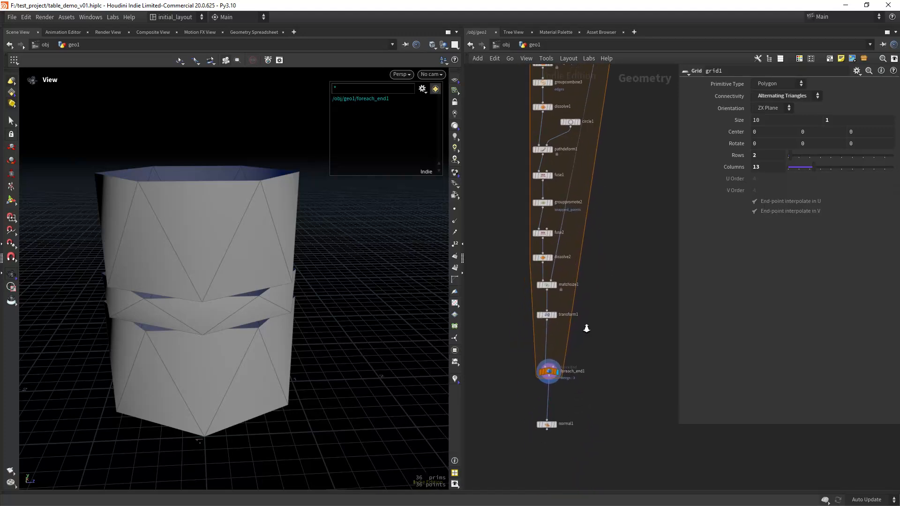
{"action": "left_click", "coordinate": [520, 305]}
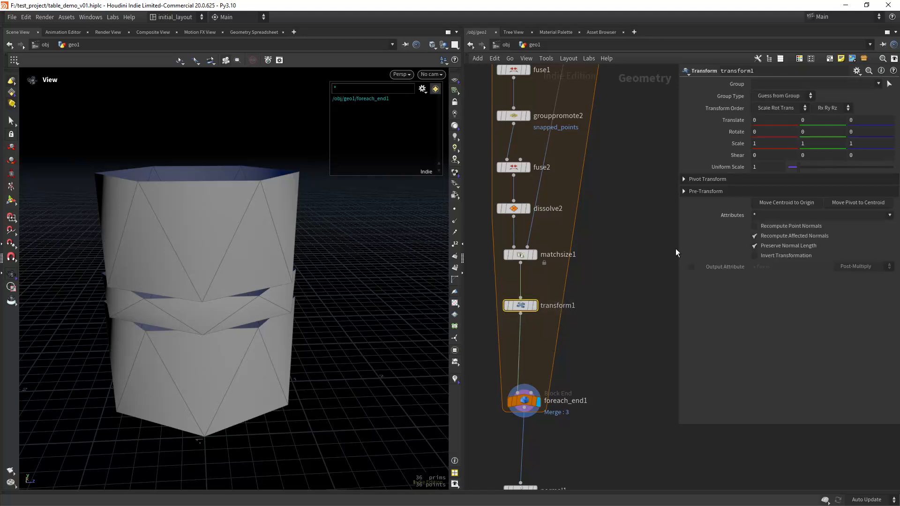
{"action": "left_click", "coordinate": [803, 131]}
{"action": "type", "text": "3"}
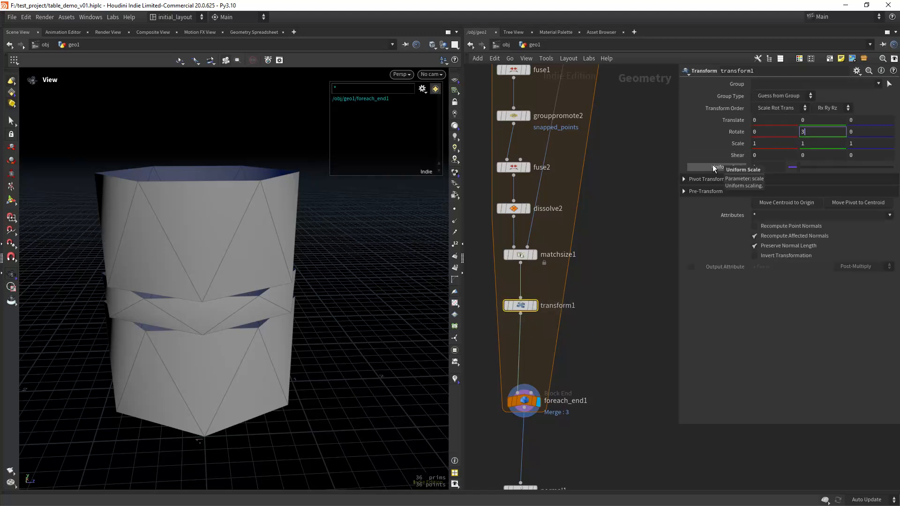
{"action": "type", "text": "60"}
{"action": "type", "text": "/"}
{"action": "type", "text": "()"}
{"action": "type", "text": "!lvl*"}
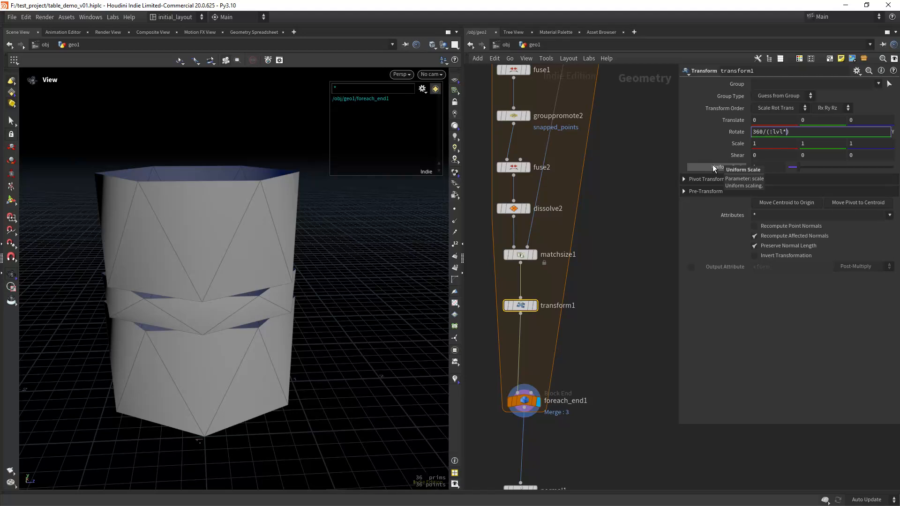
{"action": "key", "text": "BackSpace"}
{"action": "key", "text": "BackSpace"}
{"action": "key", "text": "BackSpace"}
{"action": "key", "text": "BackSpace"}
{"action": "key", "text": "BackSpace"}
{"action": "type", "text": "ch(\"../grid1/cols\")"}
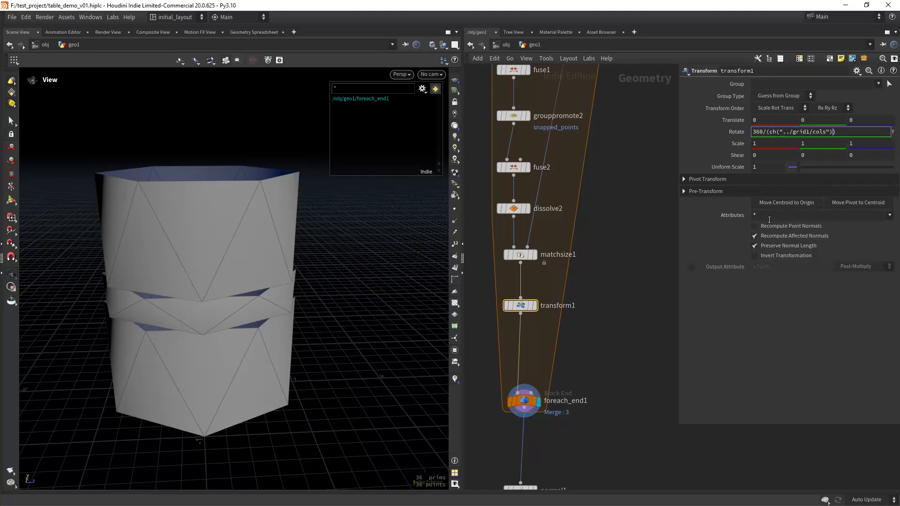
{"action": "key", "text": "Return"}
Step: Inspect how the triangles of neighbouring rings line up in the stack
{"action": "left_click_drag", "start_coordinate": [237, 328], "coordinate": [271, 336]}
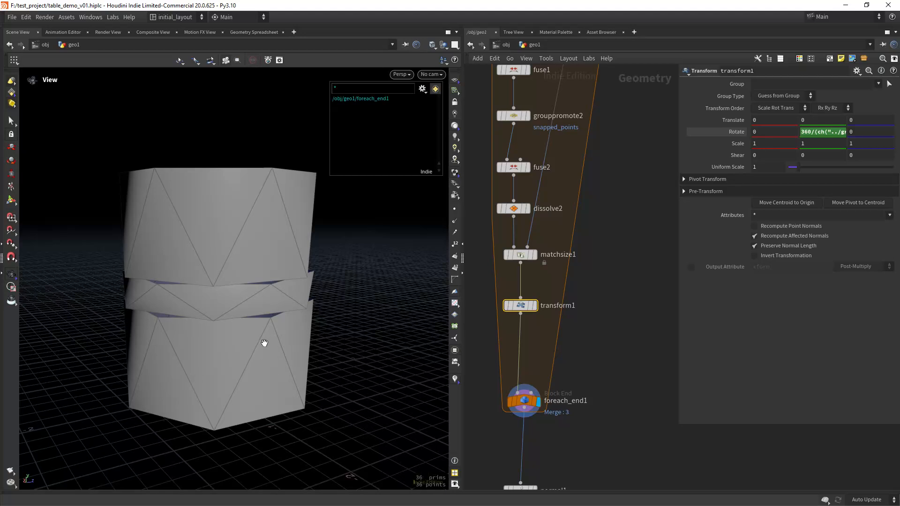
{"action": "scroll", "coordinate": [636, 135], "scroll_direction": "down", "scroll_amount": 4}
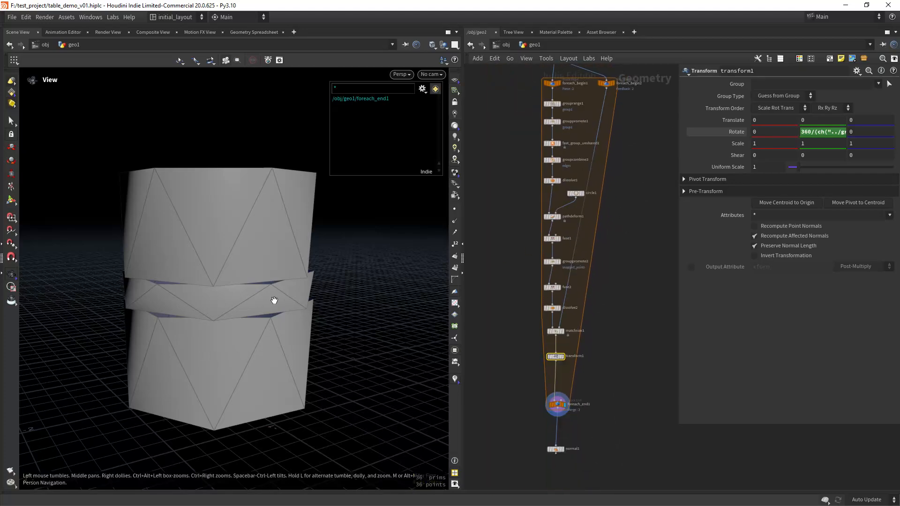
{"action": "right_click_drag", "start_coordinate": [273, 310], "coordinate": [271, 348]}
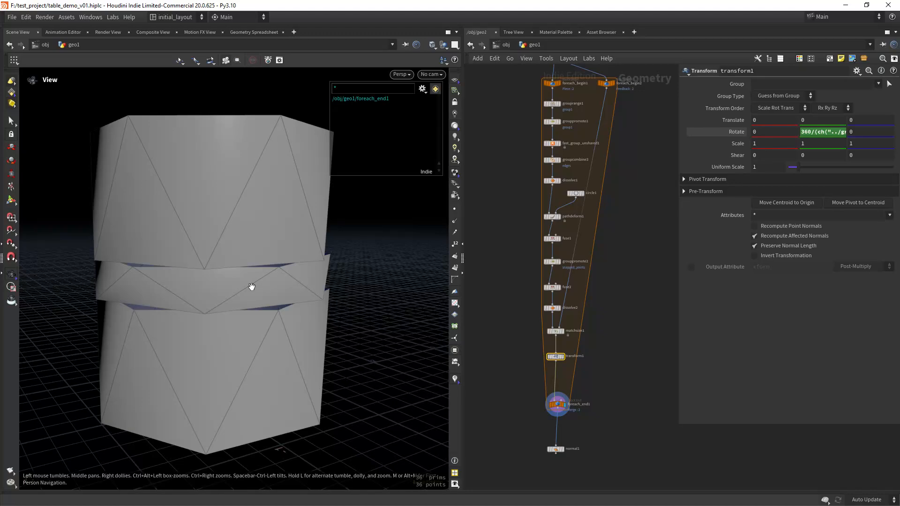
{"action": "scroll", "coordinate": [280, 306], "scroll_direction": "down", "scroll_amount": 3}
{"action": "scroll", "coordinate": [280, 306], "scroll_direction": "up", "scroll_amount": 3}
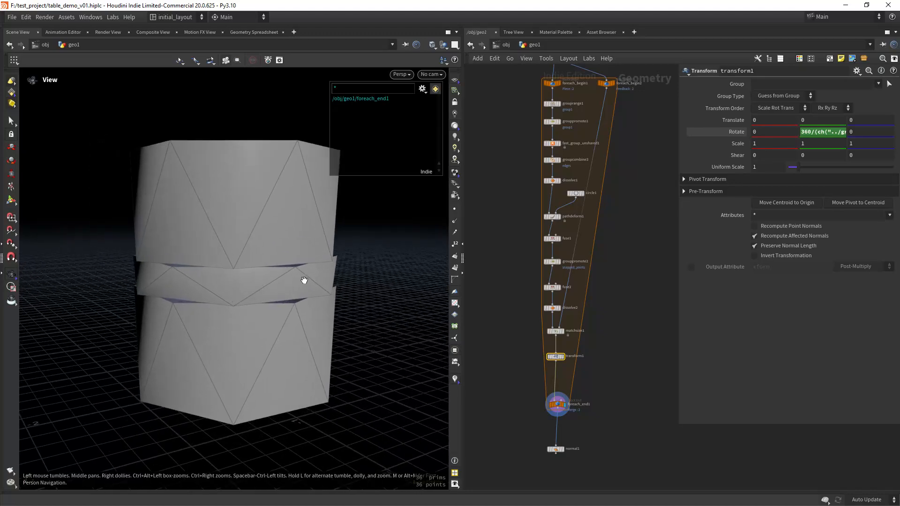
{"action": "middle_click_drag", "start_coordinate": [289, 292], "coordinate": [286, 310]}
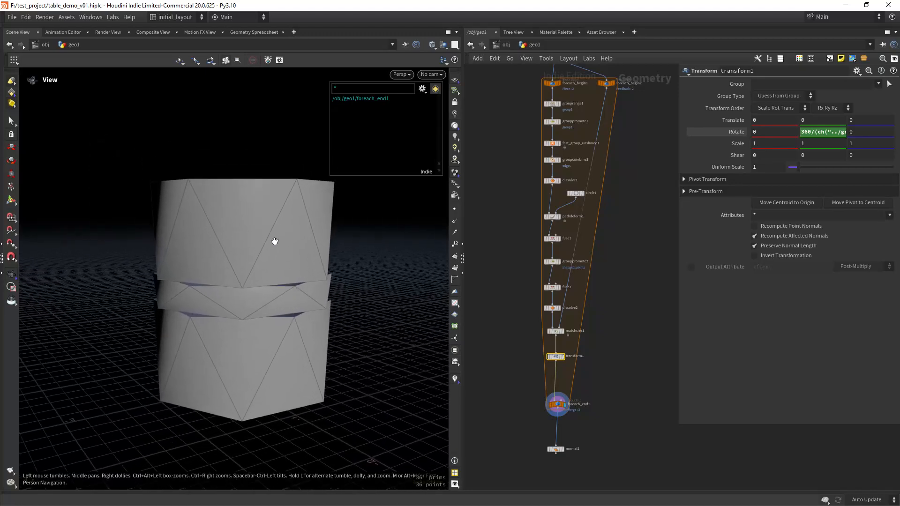
Step: Create a Meta Import Node from foreach_begin1
{"action": "middle_click_drag", "start_coordinate": [608, 263], "coordinate": [599, 336]}
{"action": "scroll", "coordinate": [620, 169], "scroll_direction": "up", "scroll_amount": 2}
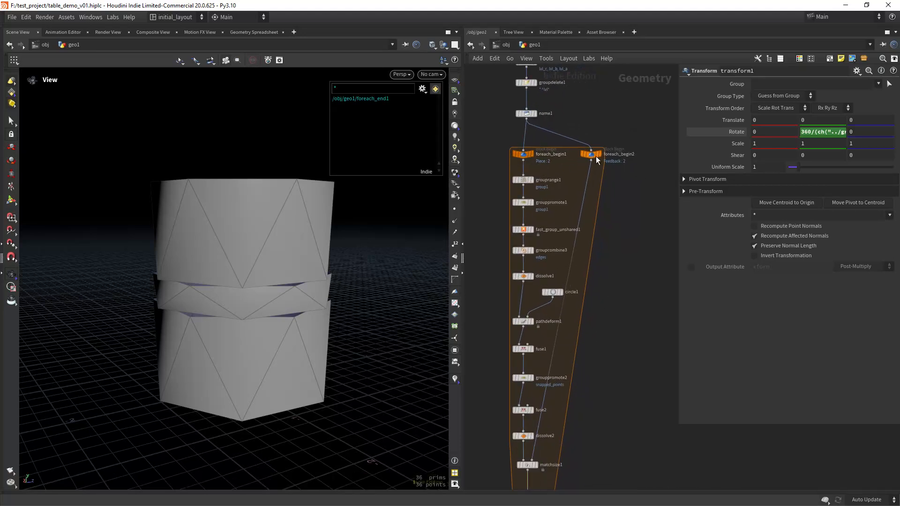
{"action": "left_click", "coordinate": [532, 156]}
{"action": "left_click", "coordinate": [788, 119]}
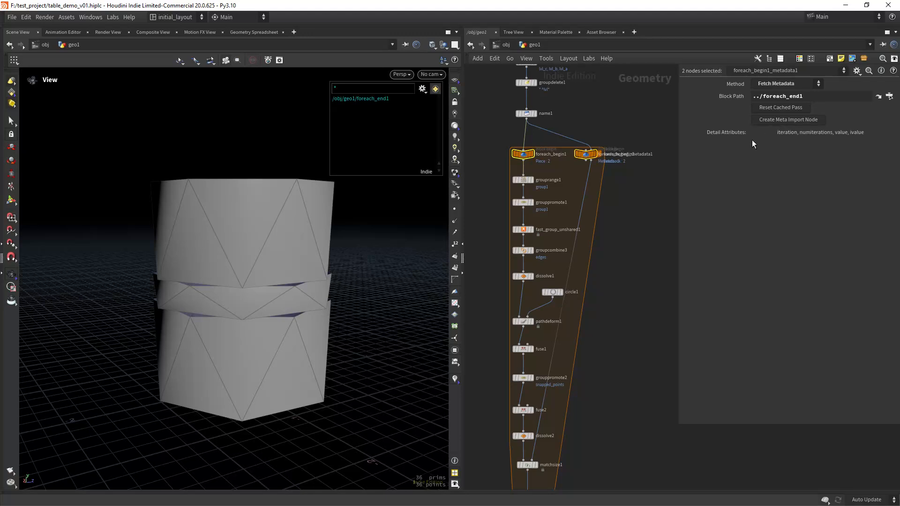
Step: Restore foreach_begin1 above grouprange1 and place foreach_begin1_metadata1 beside the lower nodes of the loop, near dissolve2
{"action": "left_click_drag", "start_coordinate": [597, 154], "coordinate": [620, 242]}
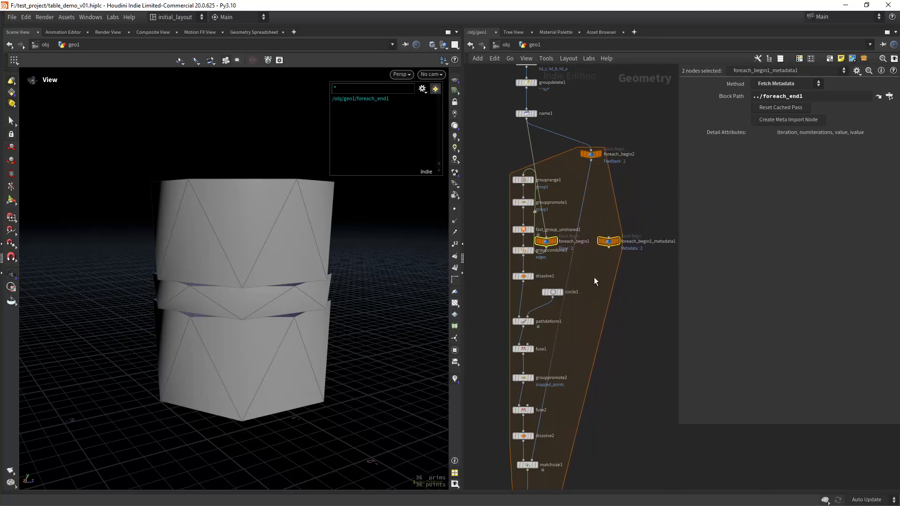
{"action": "left_click_drag", "start_coordinate": [548, 242], "coordinate": [521, 149]}
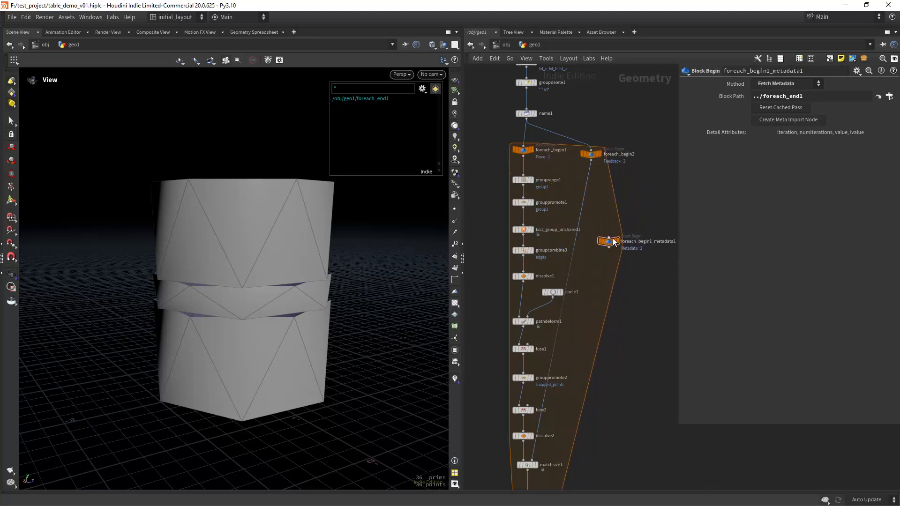
{"action": "left_click_drag", "start_coordinate": [613, 242], "coordinate": [608, 431]}
{"action": "middle_click_drag", "start_coordinate": [572, 473], "coordinate": [586, 296]}
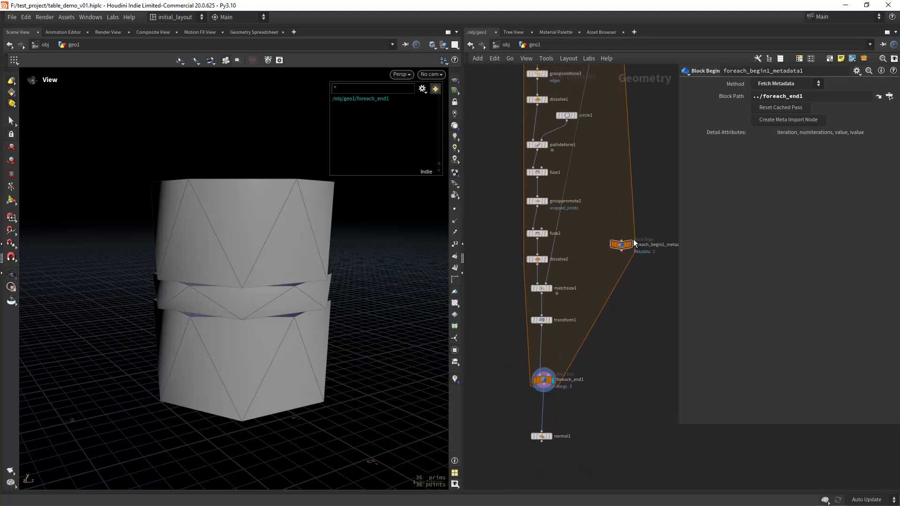
Step: Place foreach_begin1_metadata1 beside transform1, add a spare input to transform1, and link it to foreach_begin1_metadata1
{"action": "left_click_drag", "start_coordinate": [634, 243], "coordinate": [621, 292]}
{"action": "scroll", "coordinate": [570, 305], "scroll_direction": "up", "scroll_amount": 3}
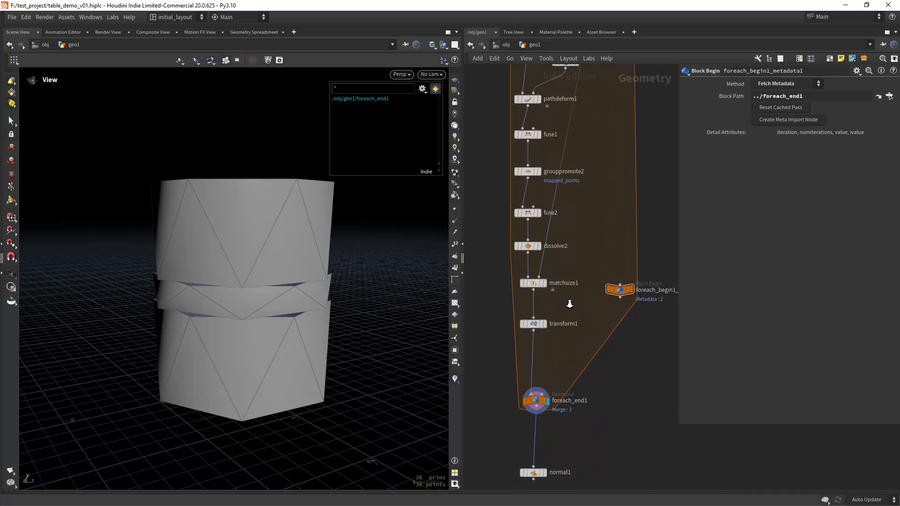
{"action": "scroll", "coordinate": [569, 304], "scroll_direction": "up", "scroll_amount": 1}
{"action": "left_click", "coordinate": [525, 327]}
{"action": "left_click", "coordinate": [856, 71]}
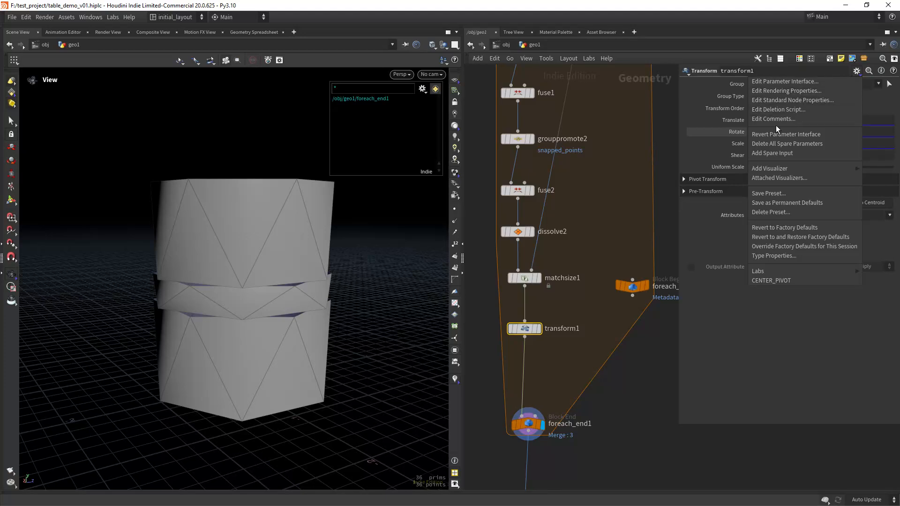
{"action": "left_click", "coordinate": [771, 154]}
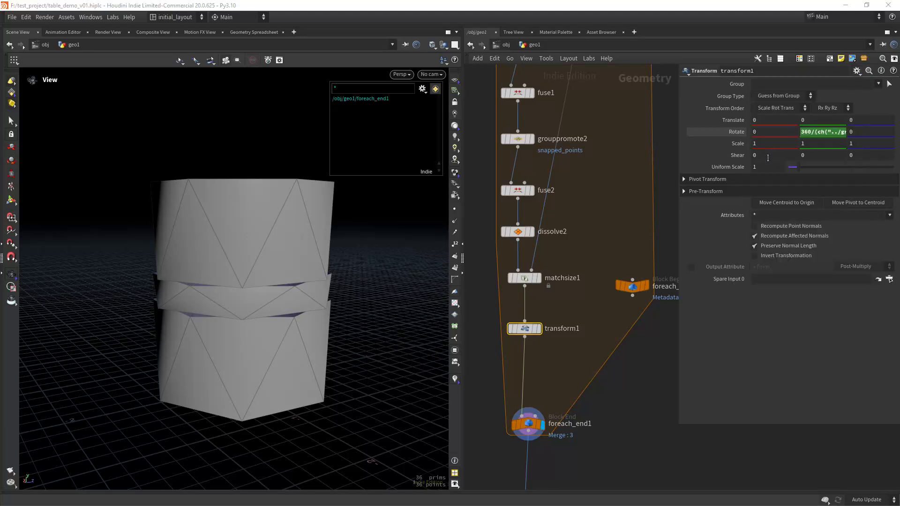
{"action": "left_click_drag", "start_coordinate": [646, 289], "coordinate": [797, 279]}
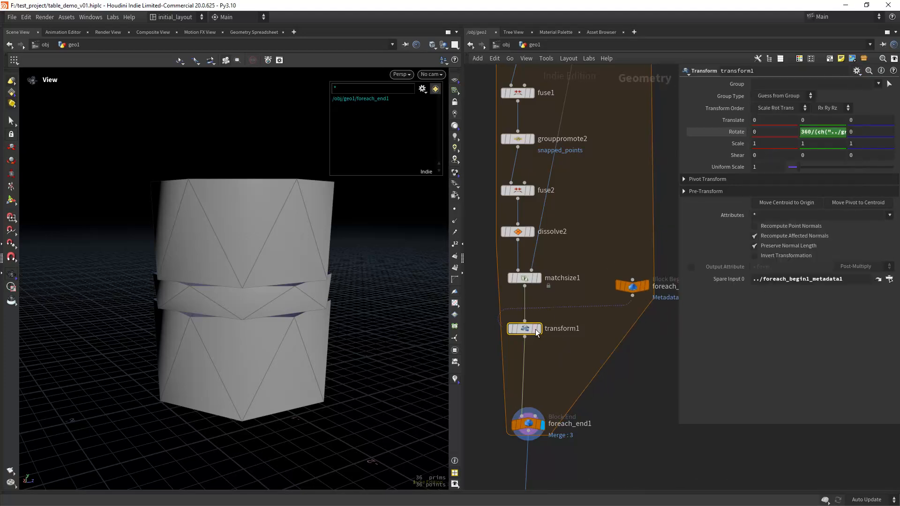
Step: Multiply the column term in transform1's Y rotation by the loop iteration: 360/(ch("../grid1/cols")*detail(-1,"iteration",0))
{"action": "left_click_drag", "start_coordinate": [679, 197], "coordinate": [530, 194]}
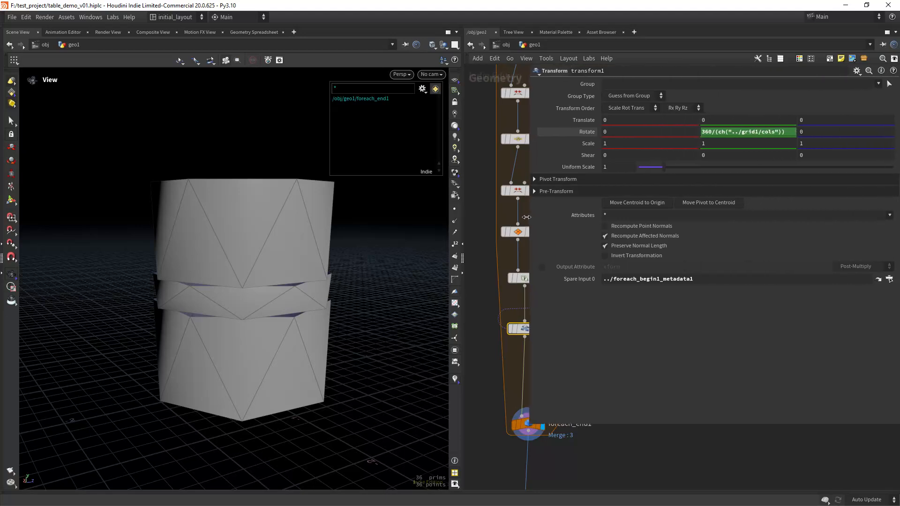
{"action": "type", "text": ")"}
{"action": "key", "text": "Return"}
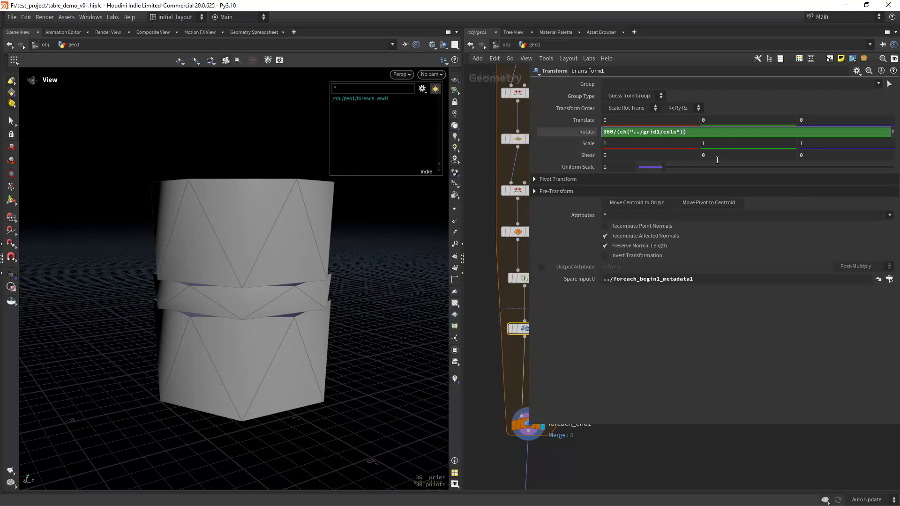
{"action": "type", "text": "etail"}
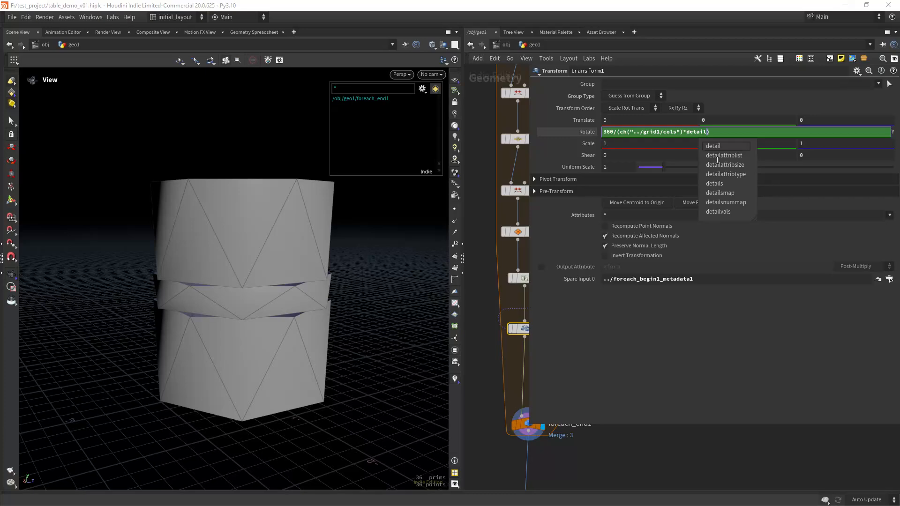
{"action": "type", "text": "()-"}
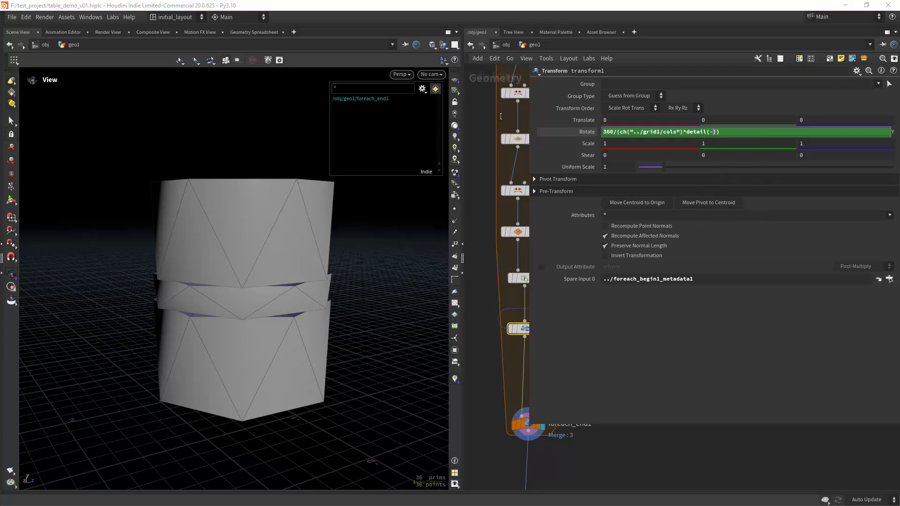
{"action": "type", "text": "1,\"iteration\","}
{"action": "key", "text": "Return"}
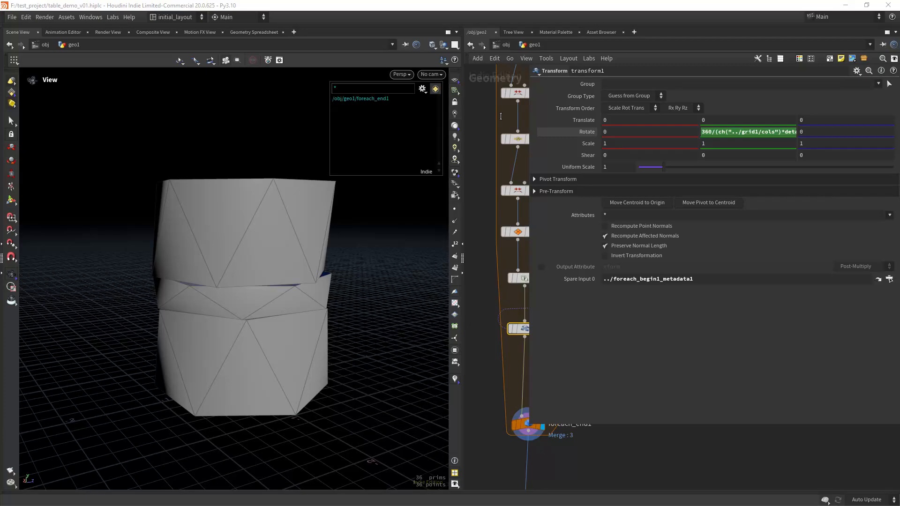
Step: Subtract 1 from the column count in transform1's Y rotation: (360/(ch("../grid1/cols")-1)*detail(-1,"iteration",0))
{"action": "left_click_drag", "start_coordinate": [215, 334], "coordinate": [269, 329]}
{"action": "left_click_drag", "start_coordinate": [163, 329], "coordinate": [302, 281]}
{"action": "left_click", "coordinate": [738, 131]}
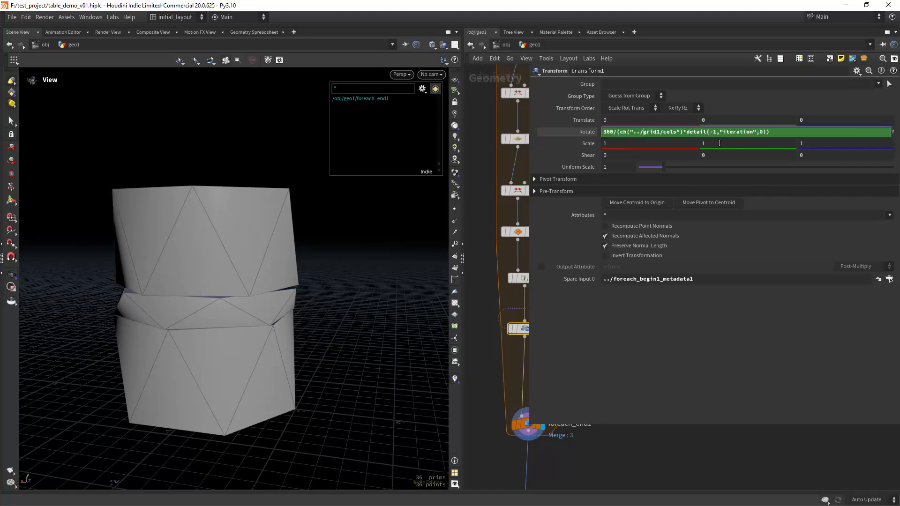
{"action": "left_click", "coordinate": [683, 132]}
{"action": "left_click", "coordinate": [618, 132]}
{"action": "type", "text": "("}
{"action": "type", "text": "("}
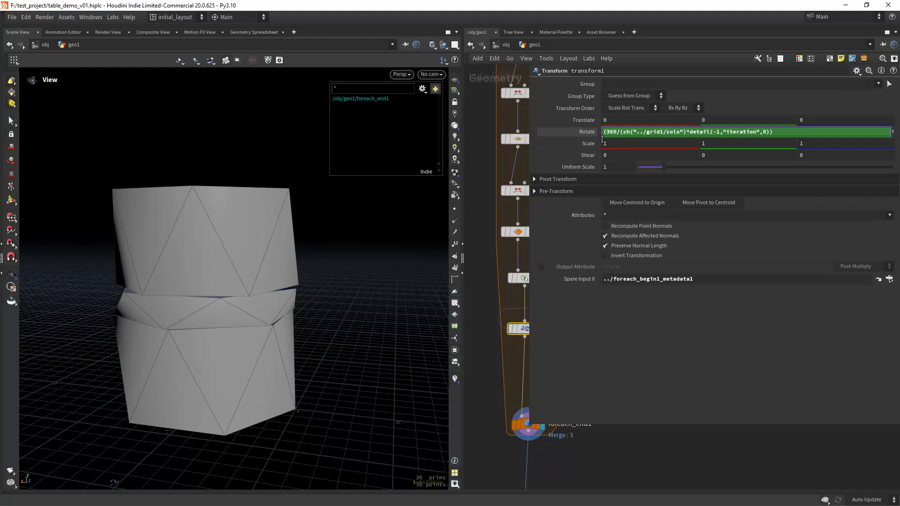
{"action": "type", "text": ")"}
{"action": "type", "text": "-1"}
{"action": "key", "text": "Return"}
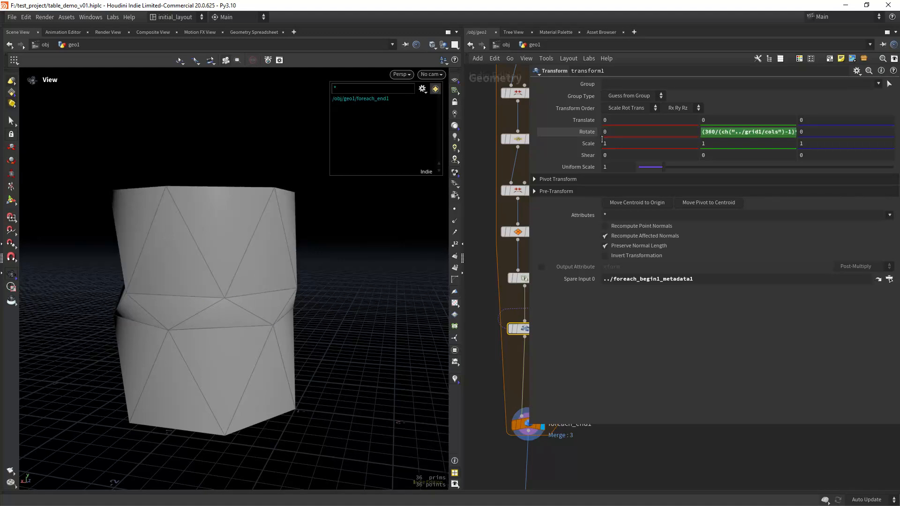
Step: Remove the outer parentheses from transform1's Y rotation expression, leaving 360/(ch("../grid1/cols")-1)*detail(-1,"iteration",0)
{"action": "left_click", "coordinate": [756, 130]}
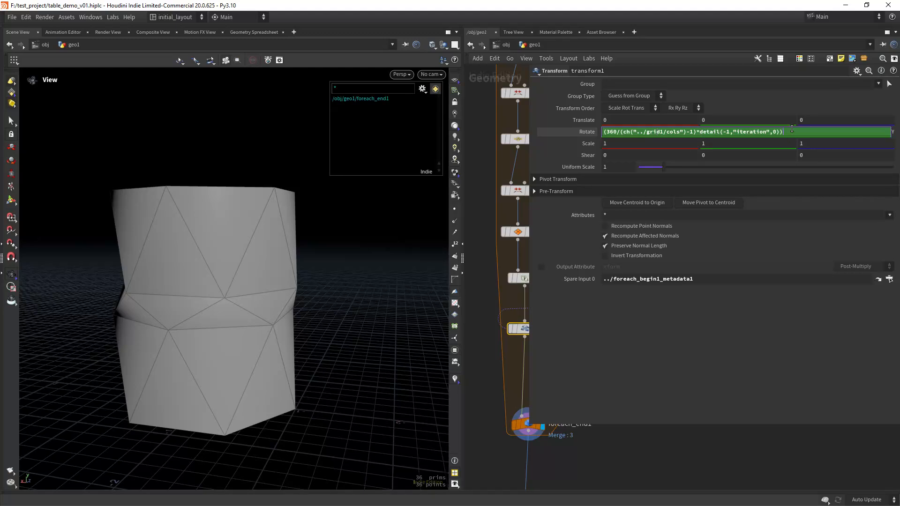
{"action": "key", "text": "Return"}
{"action": "left_click", "coordinate": [732, 130]}
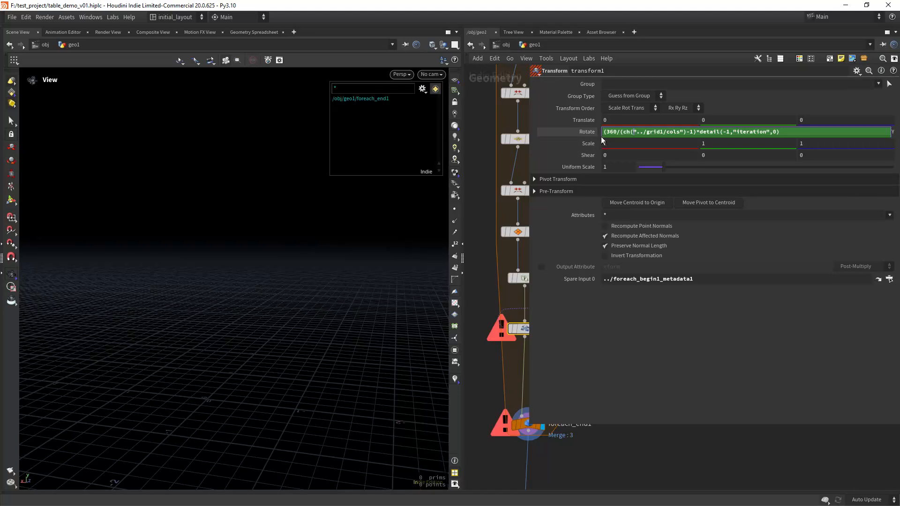
{"action": "key", "text": "BackSpace"}
{"action": "key", "text": "Return"}
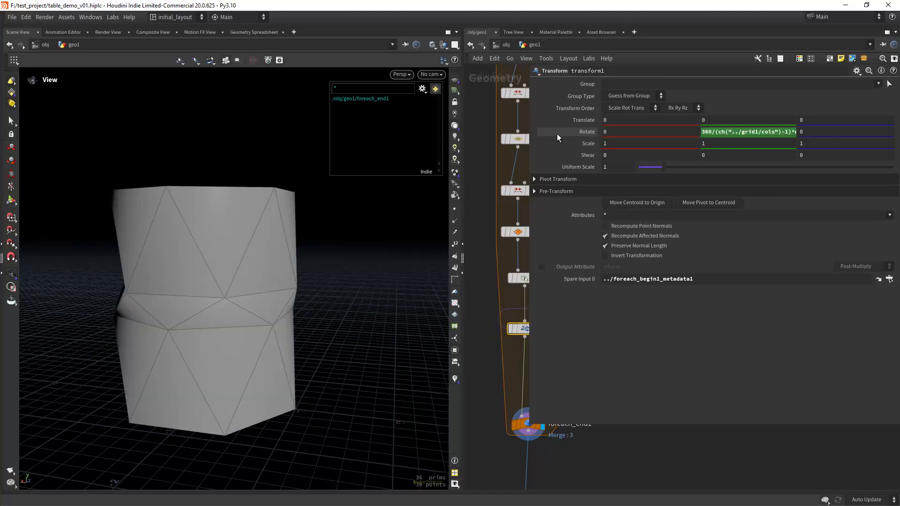
{"action": "left_click", "coordinate": [734, 132]}
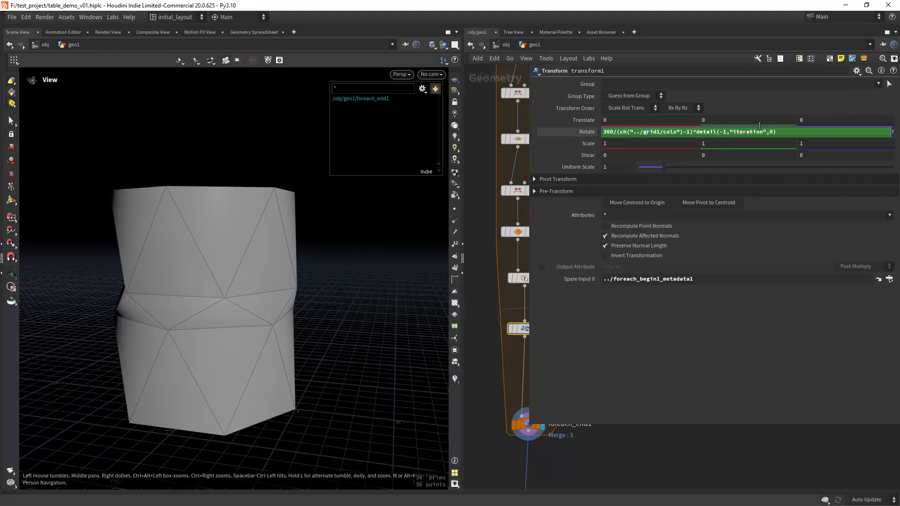
{"action": "left_click", "coordinate": [541, 202]}
Step: Bypass and re-enable transform1 repeatedly to compare how the stacked rings align with and without the per-iteration rotation
{"action": "left_click_drag", "start_coordinate": [529, 209], "coordinate": [564, 198]}
{"action": "left_click_drag", "start_coordinate": [530, 260], "coordinate": [676, 281]}
{"action": "left_click_drag", "start_coordinate": [404, 299], "coordinate": [261, 300]}
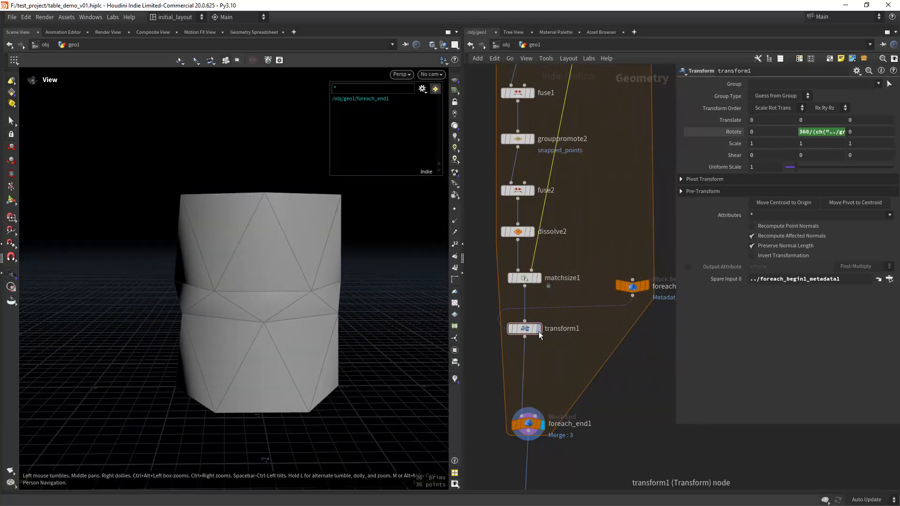
{"action": "mouse_move", "coordinate": [539, 332]}
{"action": "left_click", "coordinate": [508, 310]}
{"action": "left_click", "coordinate": [507, 311]}
{"action": "left_click", "coordinate": [507, 312]}
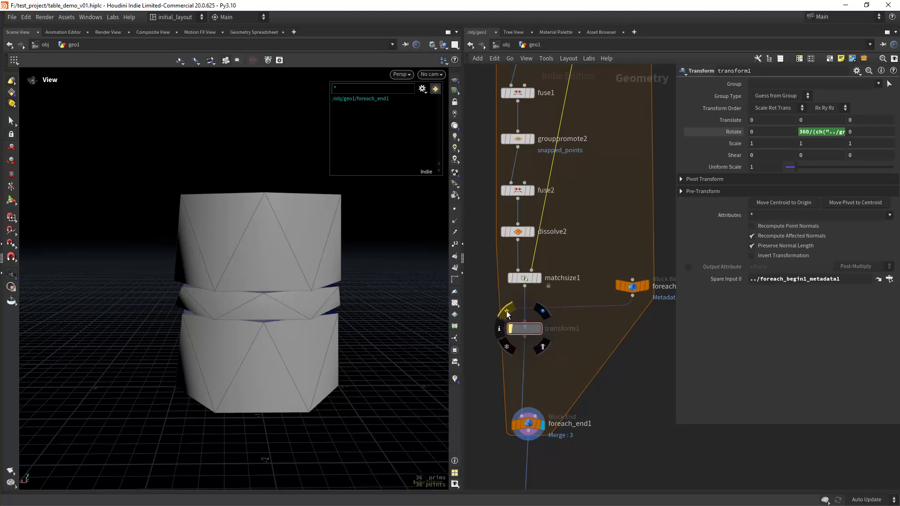
{"action": "left_click", "coordinate": [507, 313]}
{"action": "left_click", "coordinate": [506, 315]}
{"action": "left_click", "coordinate": [506, 316]}
{"action": "left_click", "coordinate": [505, 317]}
{"action": "left_click", "coordinate": [505, 318]}
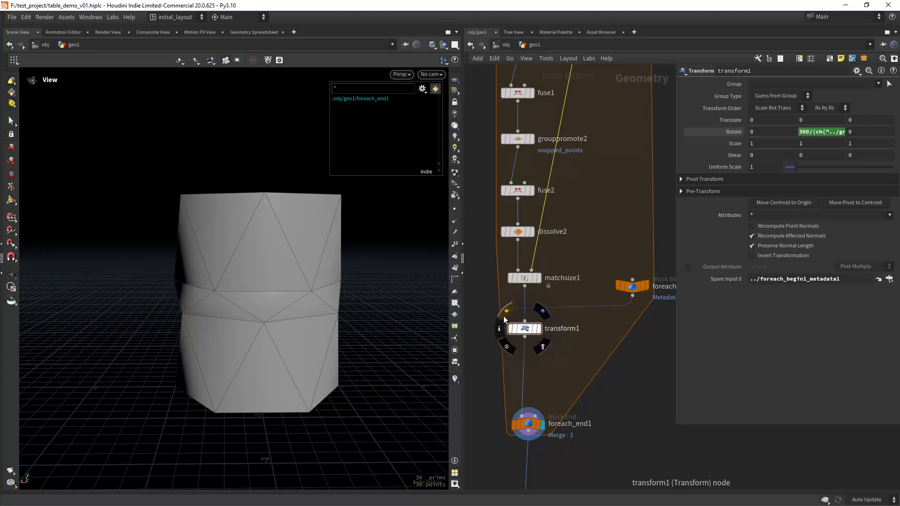
{"action": "left_click", "coordinate": [505, 319]}
{"action": "left_click", "coordinate": [504, 319]}
{"action": "scroll", "coordinate": [538, 352], "scroll_direction": "down", "scroll_amount": 5}
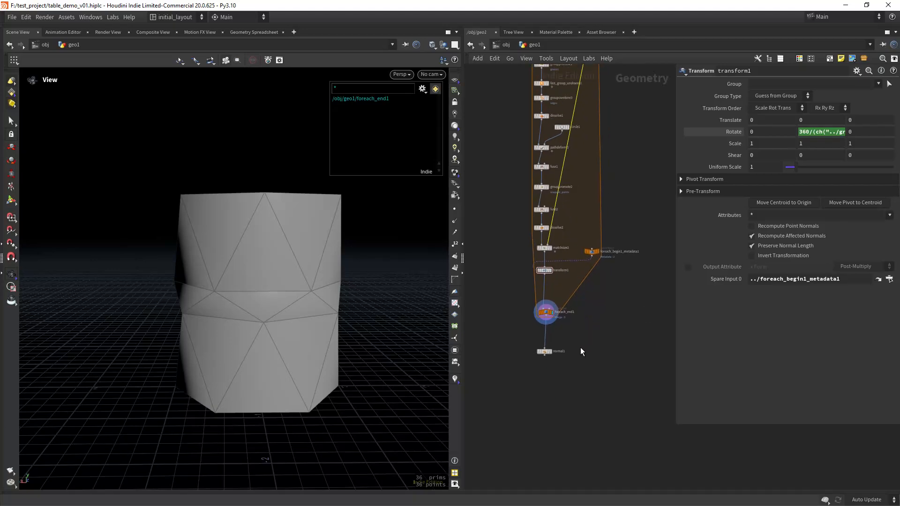
{"action": "left_click_drag", "start_coordinate": [271, 232], "coordinate": [331, 215]}
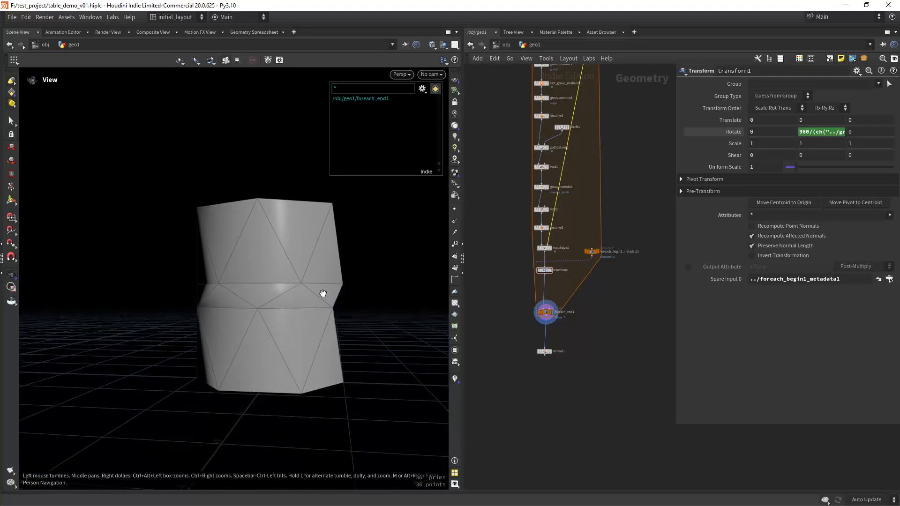
{"action": "mouse_move", "coordinate": [323, 293]}
{"action": "left_mouse_down"}
{"action": "mouse_move", "coordinate": [295, 303]}
{"action": "mouse_move", "coordinate": [319, 287]}
{"action": "left_mouse_up"}
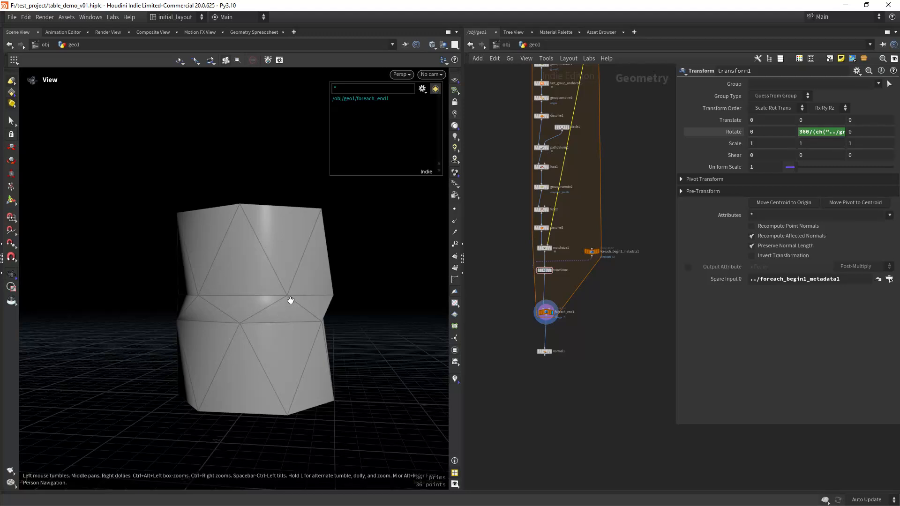
{"action": "left_click_drag", "start_coordinate": [359, 336], "coordinate": [303, 314]}
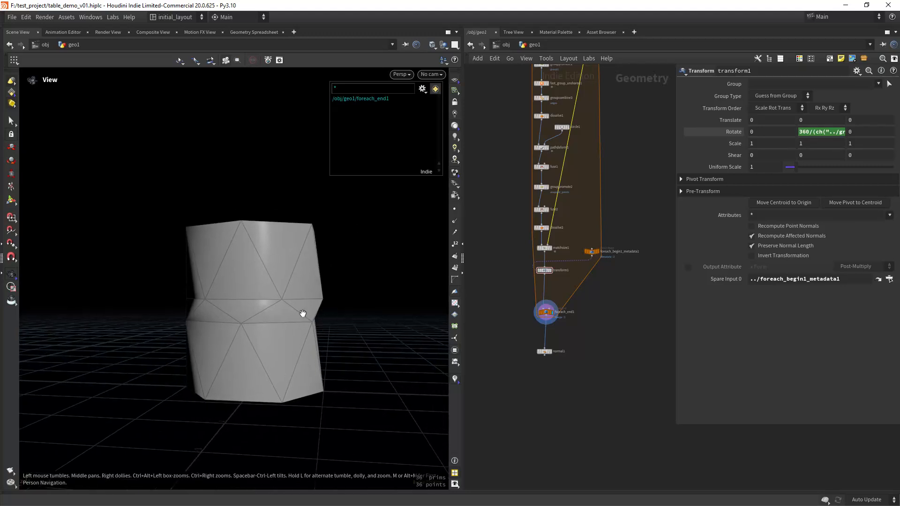
Step: Display the output of normal1 below the loop to show the stack with faceted shading
{"action": "scroll", "coordinate": [303, 314], "scroll_direction": "up", "scroll_amount": 2}
{"action": "middle_click_drag", "start_coordinate": [559, 402], "coordinate": [556, 350]}
{"action": "scroll", "coordinate": [553, 335], "scroll_direction": "up", "scroll_amount": 5}
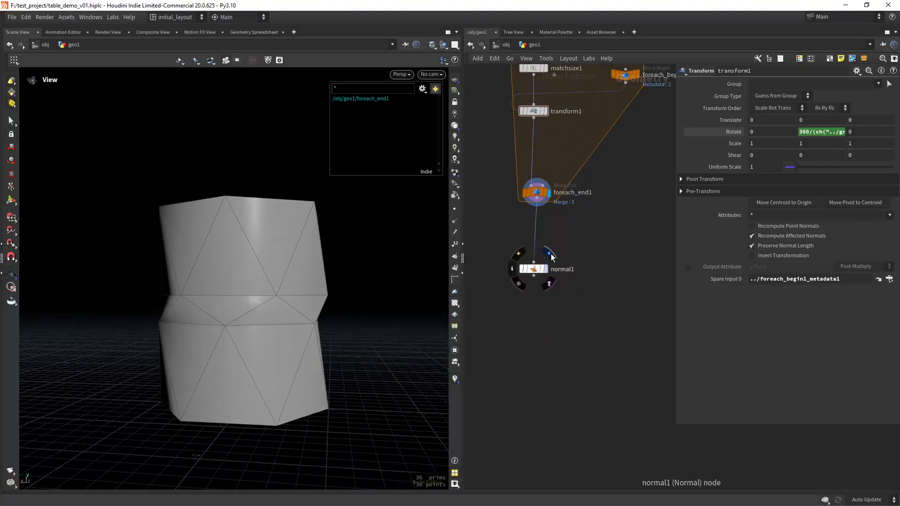
{"action": "left_click", "coordinate": [550, 255]}
Step: Add a Linear Taper node below normal1, connect normal1 into it, and display its output
{"action": "key", "text": "Tab"}
{"action": "type", "text": "linea"}
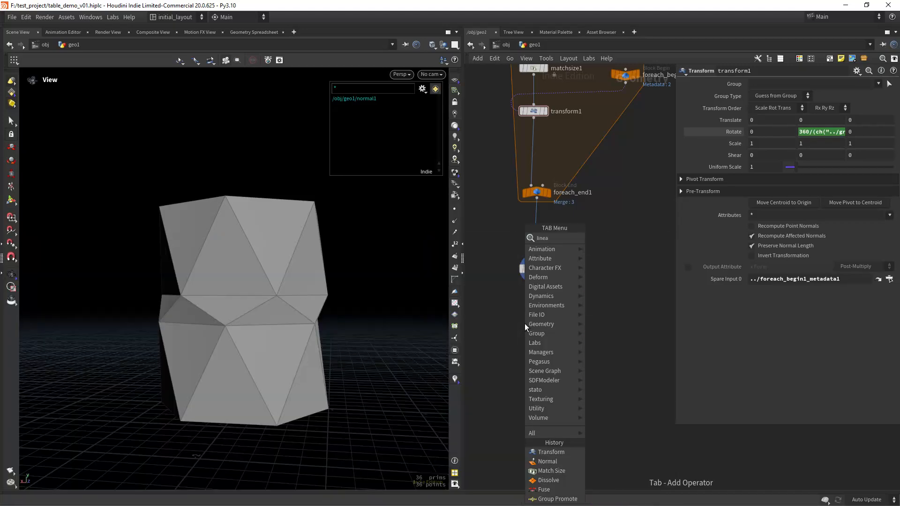
{"action": "key", "text": "Return"}
{"action": "left_click", "coordinate": [525, 323]}
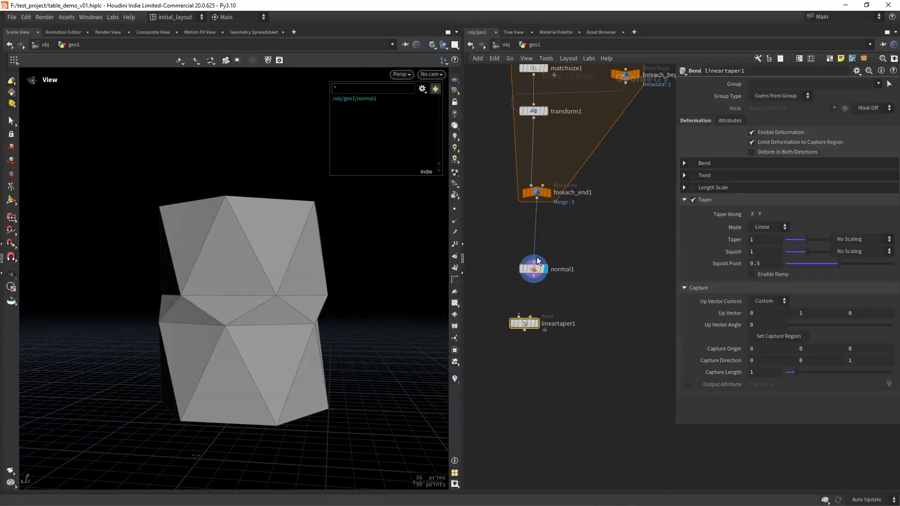
{"action": "left_click_drag", "start_coordinate": [524, 325], "coordinate": [537, 323]}
{"action": "left_click_drag", "start_coordinate": [533, 276], "coordinate": [531, 315]}
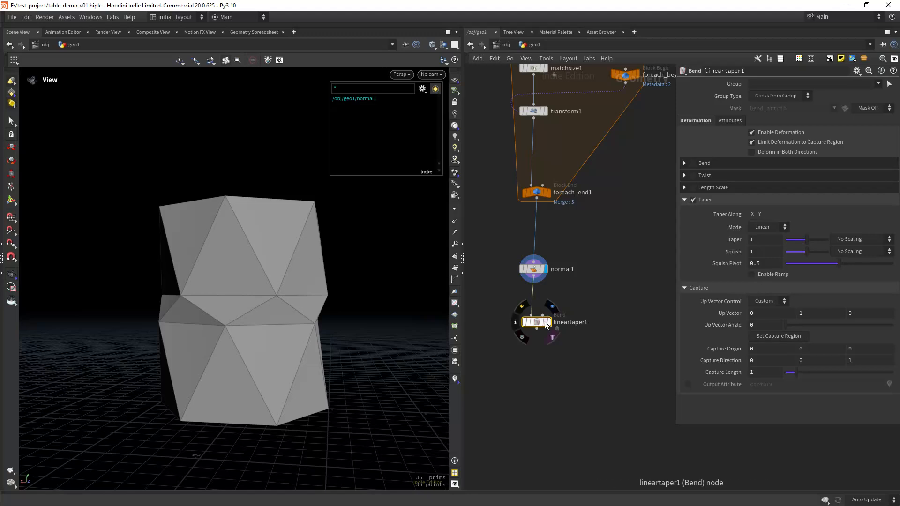
{"action": "left_click", "coordinate": [547, 323]}
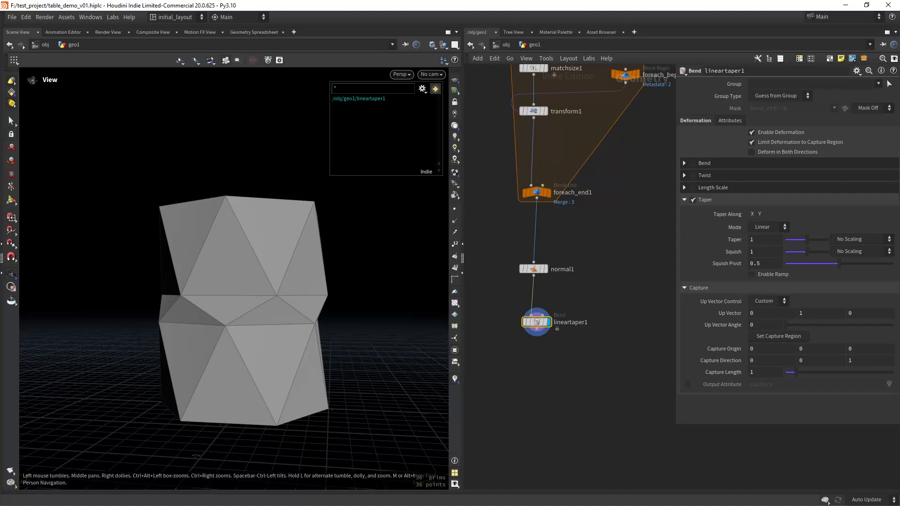
Step: Fit lineartaper1's capture region to the stack with capture direction 0, -1, 0, and set Taper to 1.27
{"action": "scroll", "coordinate": [287, 295], "scroll_direction": "up", "scroll_amount": 3}
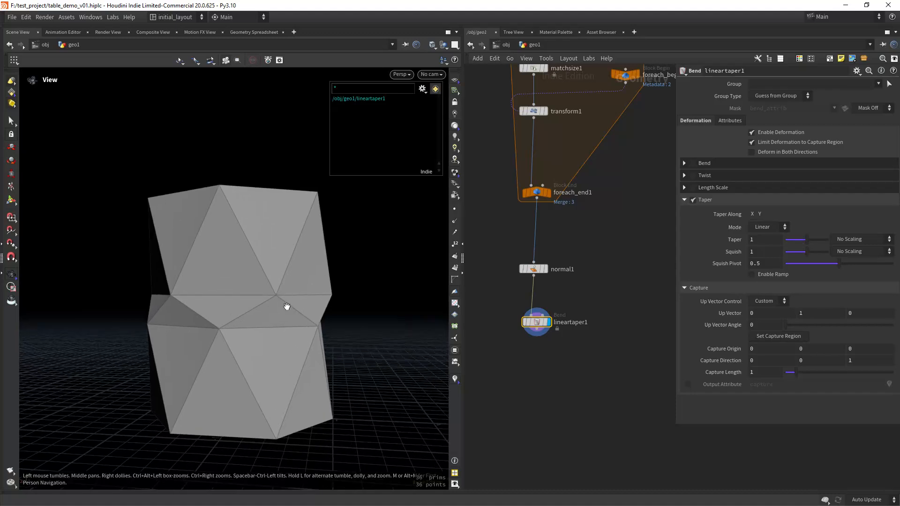
{"action": "key", "text": "Return"}
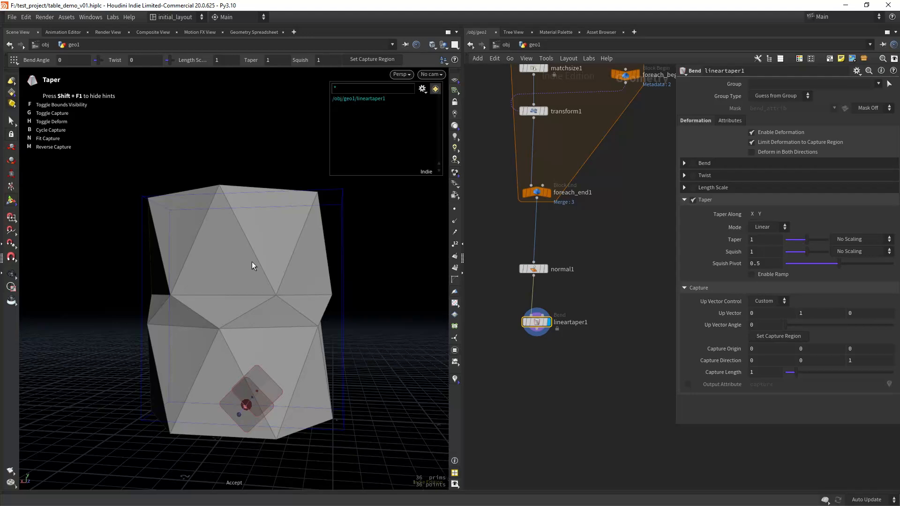
{"action": "key", "text": "n"}
{"action": "key", "text": "b"}
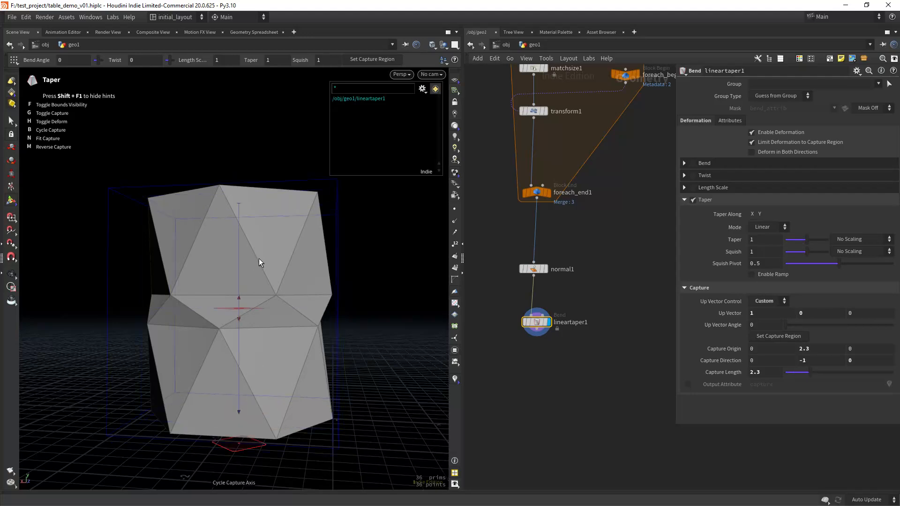
{"action": "mouse_move", "coordinate": [808, 240]}
{"action": "left_mouse_down"}
{"action": "mouse_move", "coordinate": [817, 237]}
{"action": "mouse_move", "coordinate": [797, 240]}
{"action": "left_mouse_up"}
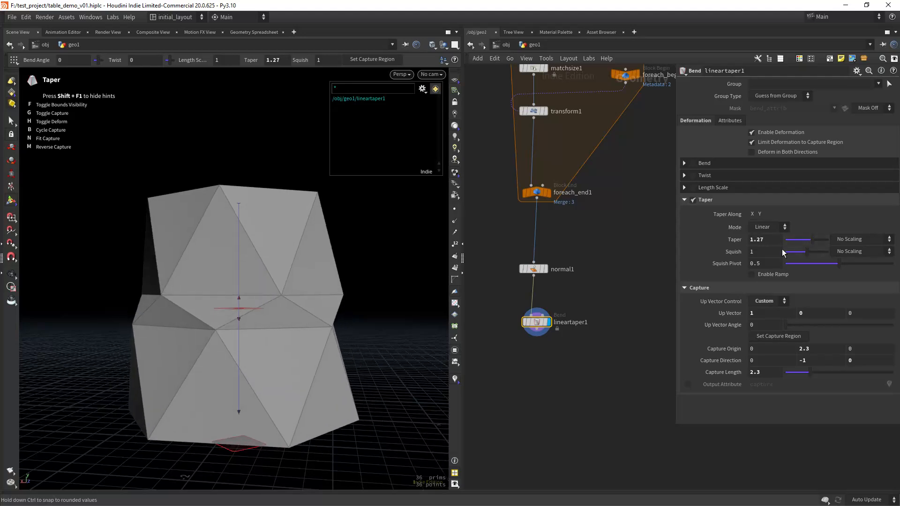
Step: Set lineartaper1's Taper to 1.21 and cycle the capture axis to direction 0, -1, 0 with up vector 0, 0, -1
{"action": "key", "text": "b"}
{"action": "key", "text": "b"}
{"action": "key", "text": "b"}
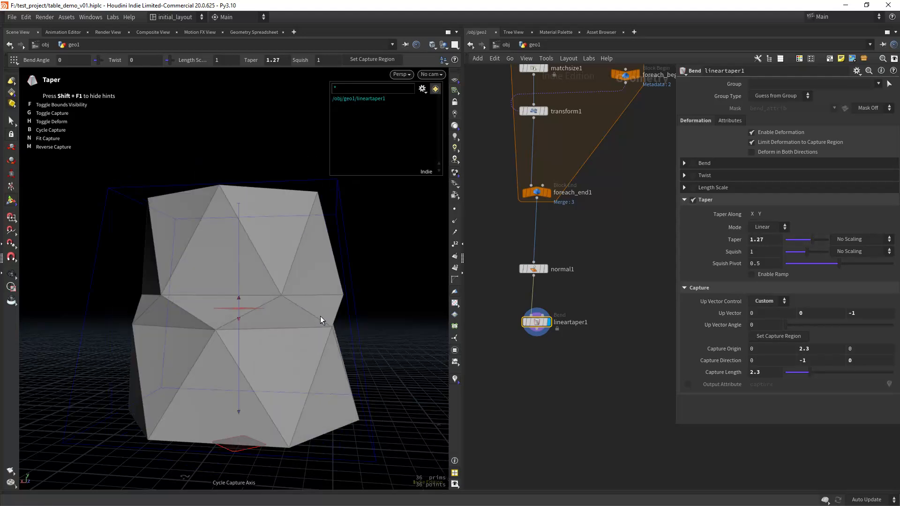
{"action": "mouse_move", "coordinate": [811, 240]}
{"action": "left_mouse_down"}
{"action": "mouse_move", "coordinate": [800, 242]}
{"action": "mouse_move", "coordinate": [810, 237]}
{"action": "left_mouse_up"}
{"action": "key", "text": "b"}
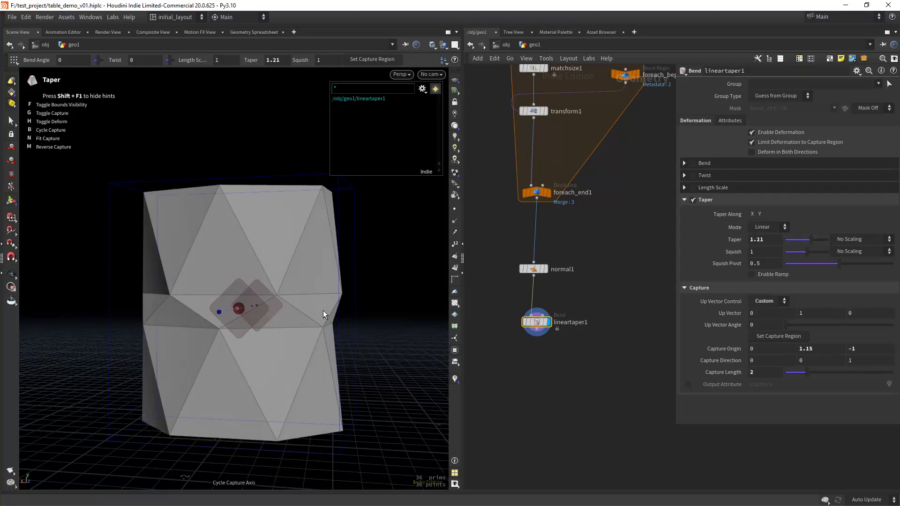
{"action": "key", "text": "b"}
{"action": "key", "text": "b"}
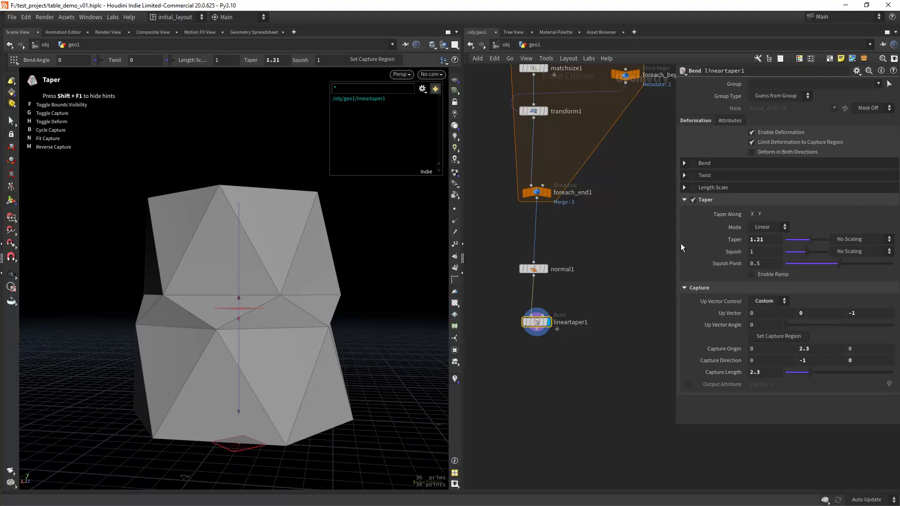
Step: Set lineartaper1's Taper to 1 and its Squish to 1.09
{"action": "left_click_drag", "start_coordinate": [674, 239], "coordinate": [633, 239]}
{"action": "left_click", "coordinate": [724, 239]}
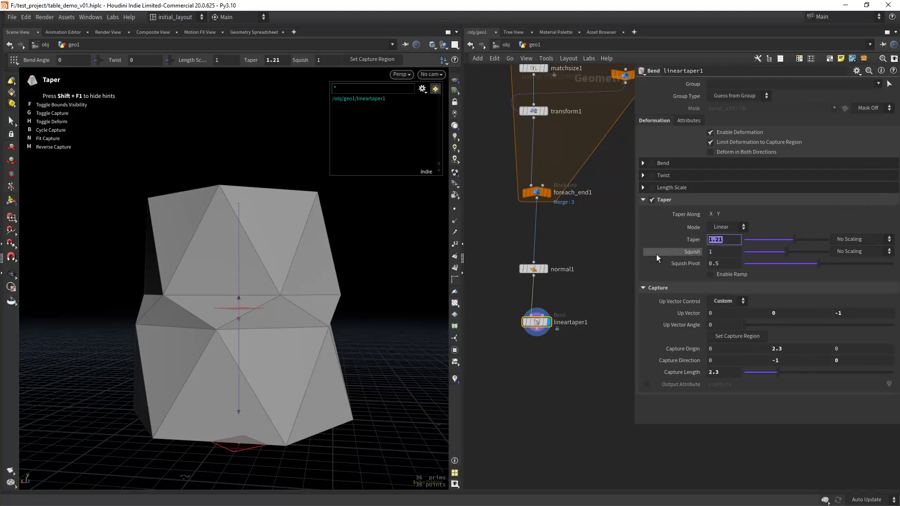
{"action": "type", "text": "1"}
{"action": "key", "text": "Return"}
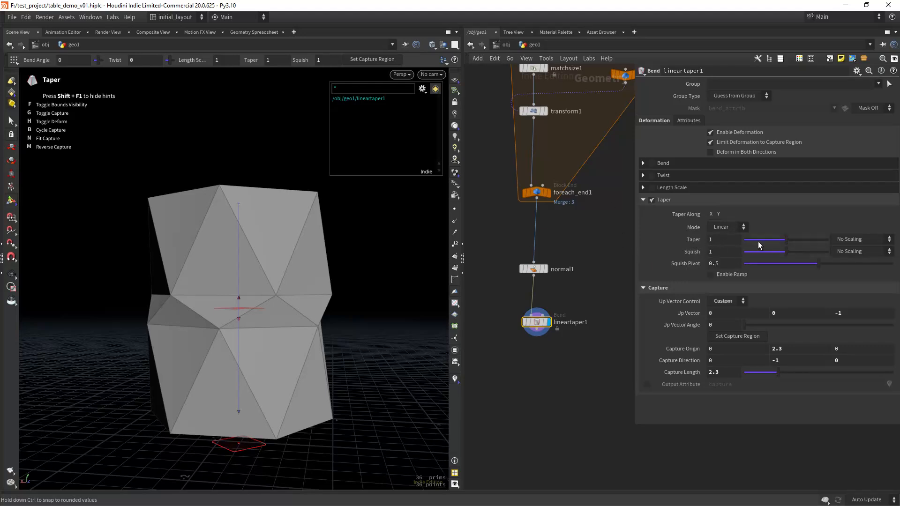
{"action": "left_click_drag", "start_coordinate": [785, 252], "coordinate": [811, 269]}
{"action": "key", "text": "ctrl+z"}
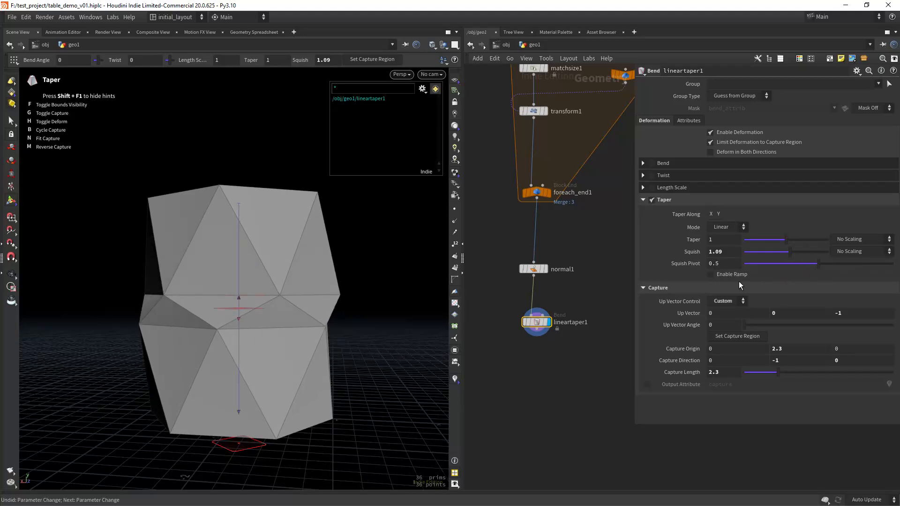
Step: Enable lineartaper1's taper ramp with B-Spline interpolation and add a profile point at position about 0.25, value 0.4
{"action": "left_click", "coordinate": [735, 274]}
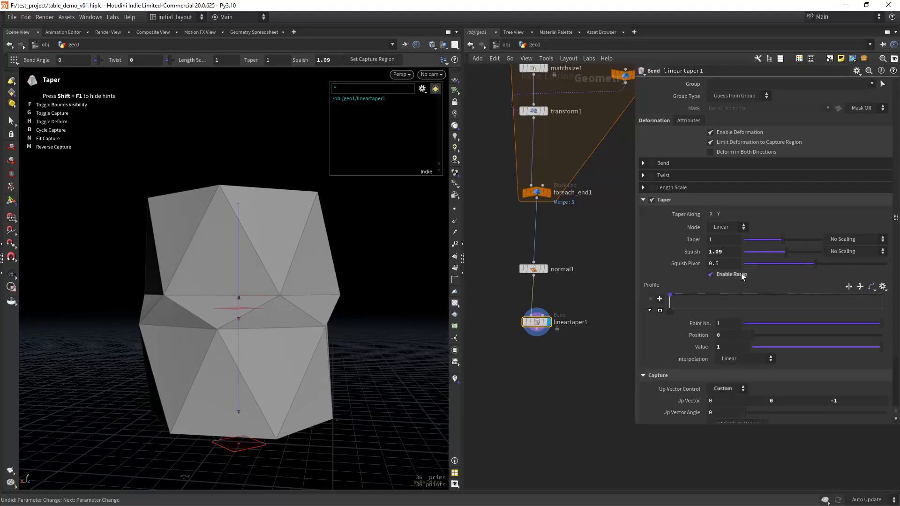
{"action": "left_click", "coordinate": [872, 287]}
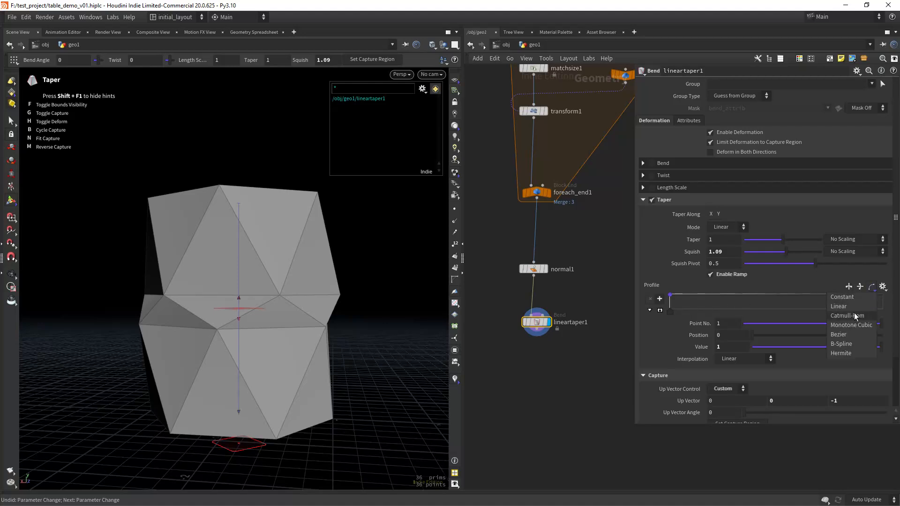
{"action": "left_click", "coordinate": [842, 345]}
{"action": "left_click", "coordinate": [724, 300]}
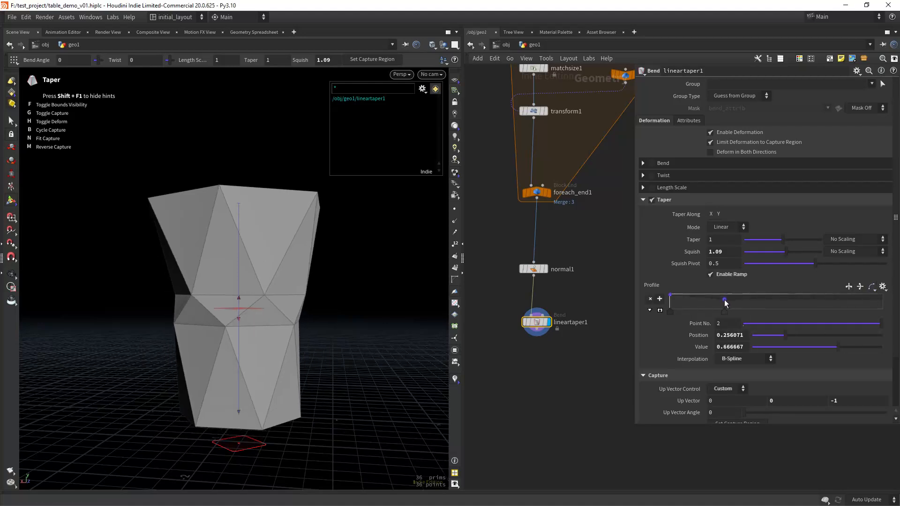
{"action": "left_click_drag", "start_coordinate": [725, 300], "coordinate": [724, 303]}
Step: Add a profile ramp point at position 1 with value 1, and lower the middle point's value to about 0.23
{"action": "left_click_drag", "start_coordinate": [880, 307], "coordinate": [887, 290]}
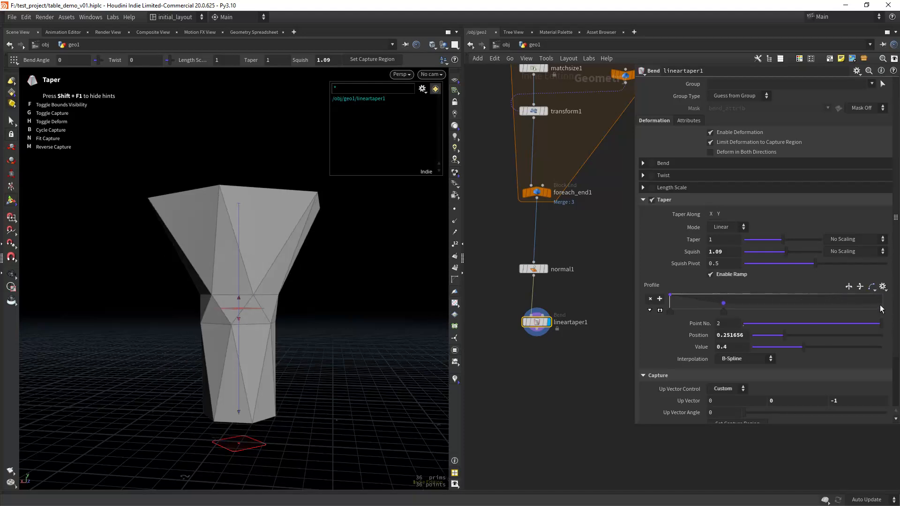
{"action": "left_click_drag", "start_coordinate": [880, 308], "coordinate": [887, 290]}
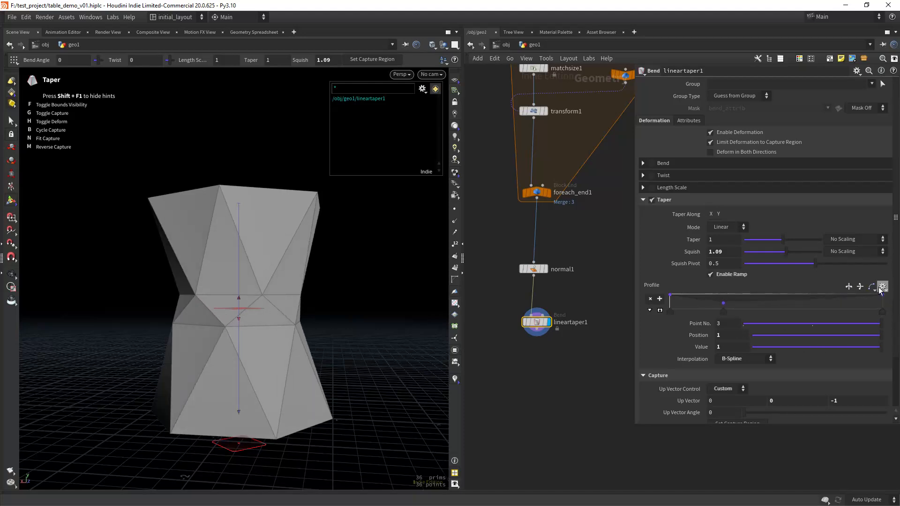
{"action": "left_click_drag", "start_coordinate": [724, 304], "coordinate": [724, 305]}
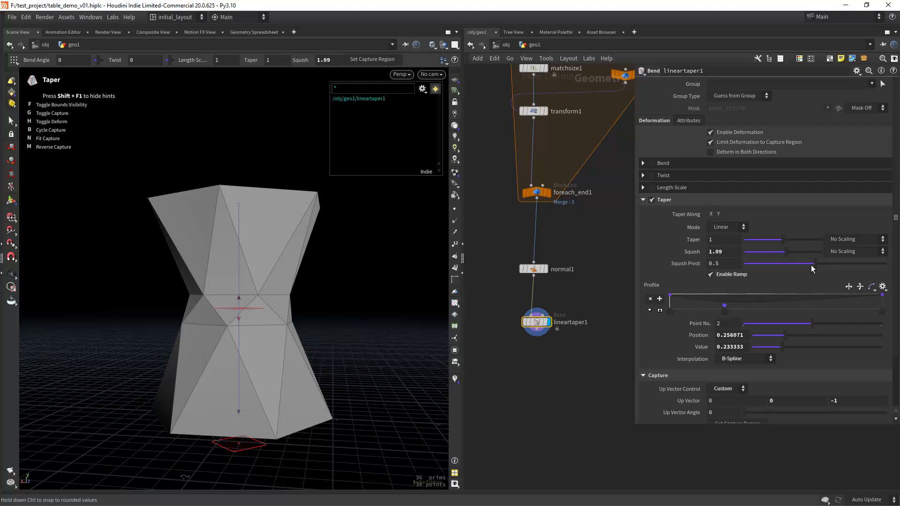
Step: Set lineartaper1's Squish Pivot to 0.616 and its Squish to 1.12
{"action": "left_click_drag", "start_coordinate": [814, 269], "coordinate": [785, 251]}
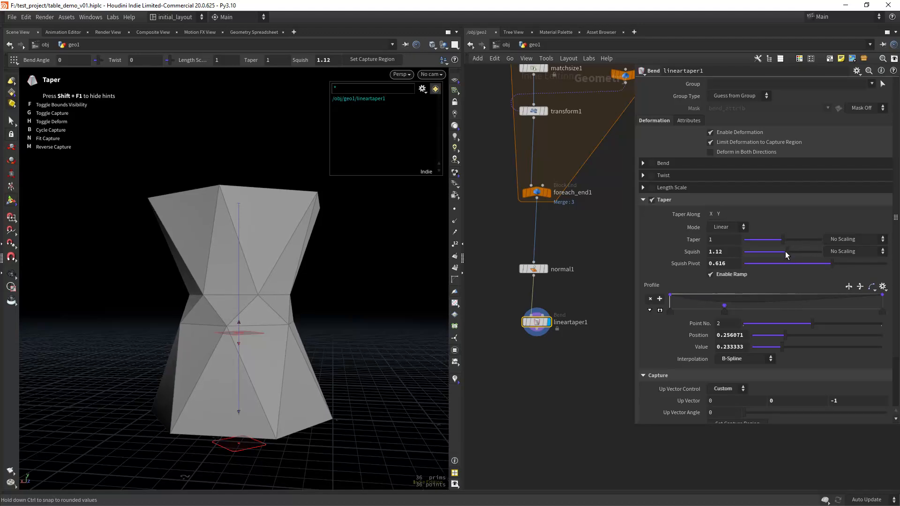
{"action": "left_click_drag", "start_coordinate": [354, 310], "coordinate": [330, 306], "text": "alt"}
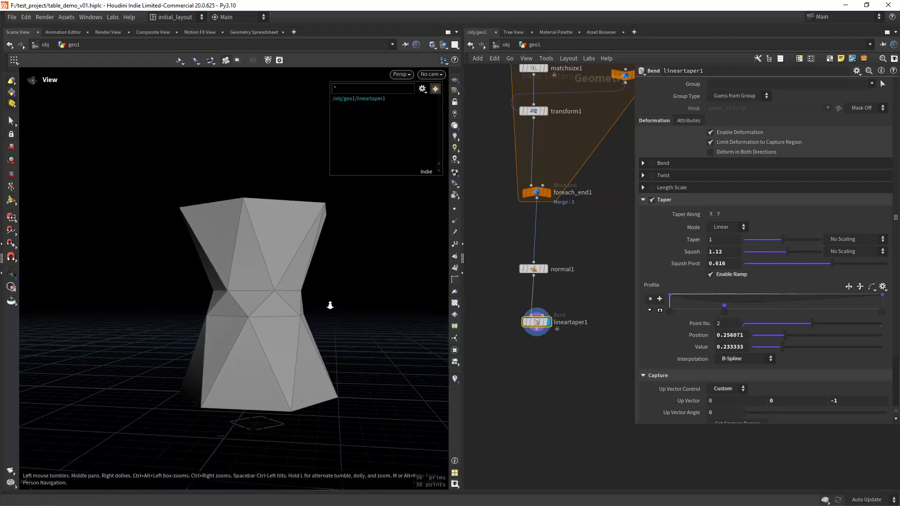
Step: Try a Capture Origin Y of 0 on lineartaper1 and undo the change
{"action": "scroll", "coordinate": [889, 221], "scroll_direction": "down", "scroll_amount": 3}
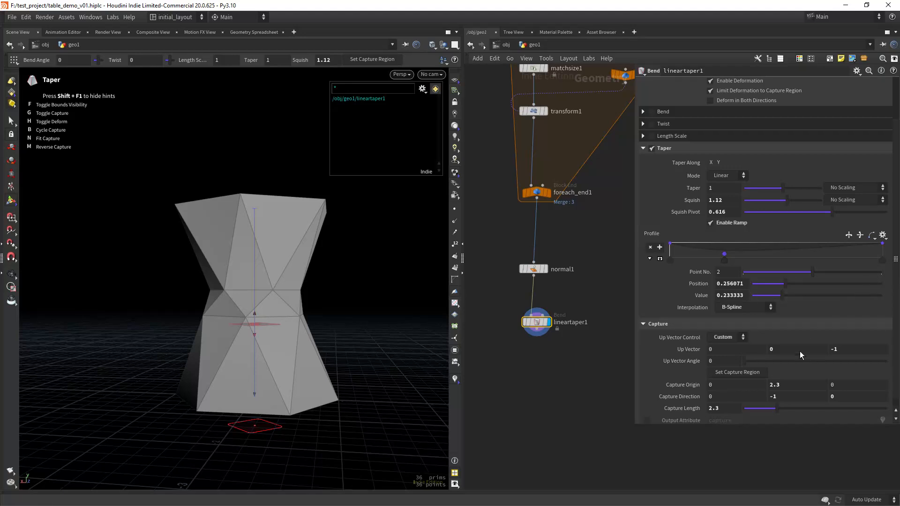
{"action": "left_click_drag", "start_coordinate": [780, 386], "coordinate": [690, 370]}
{"action": "type", "text": "0"}
{"action": "key", "text": "Return"}
{"action": "key", "text": "ctrl+z"}
Step: Try a Capture Length of 2.24 on lineartaper1, and restore it to 2.3
{"action": "mouse_move", "coordinate": [765, 402]}
{"action": "left_mouse_down"}
{"action": "mouse_move", "coordinate": [784, 410]}
{"action": "mouse_move", "coordinate": [764, 409]}
{"action": "mouse_move", "coordinate": [773, 410]}
{"action": "left_mouse_up"}
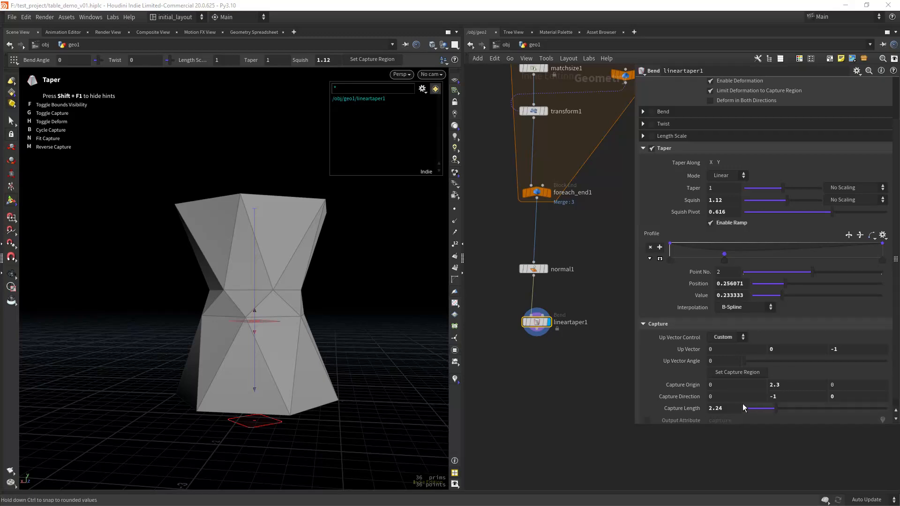
{"action": "double_click", "coordinate": [725, 409]}
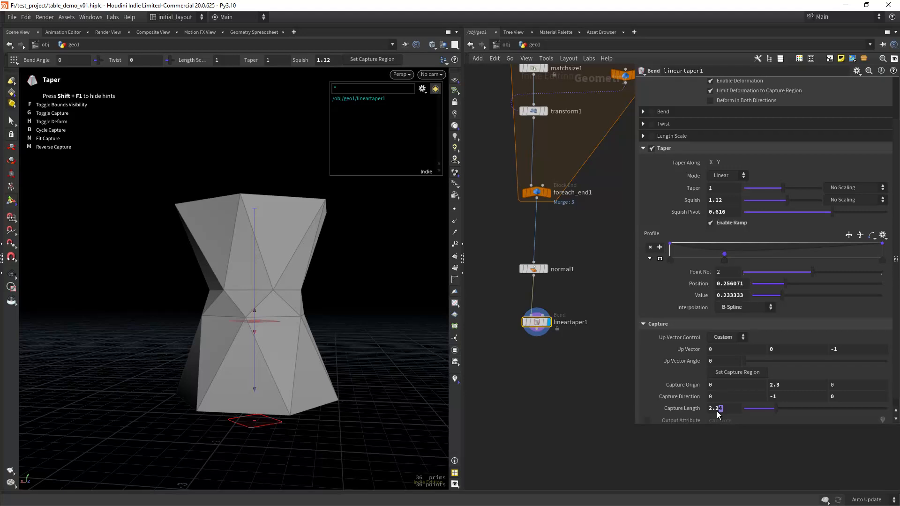
{"action": "type", "text": "3"}
{"action": "key", "text": "Return"}
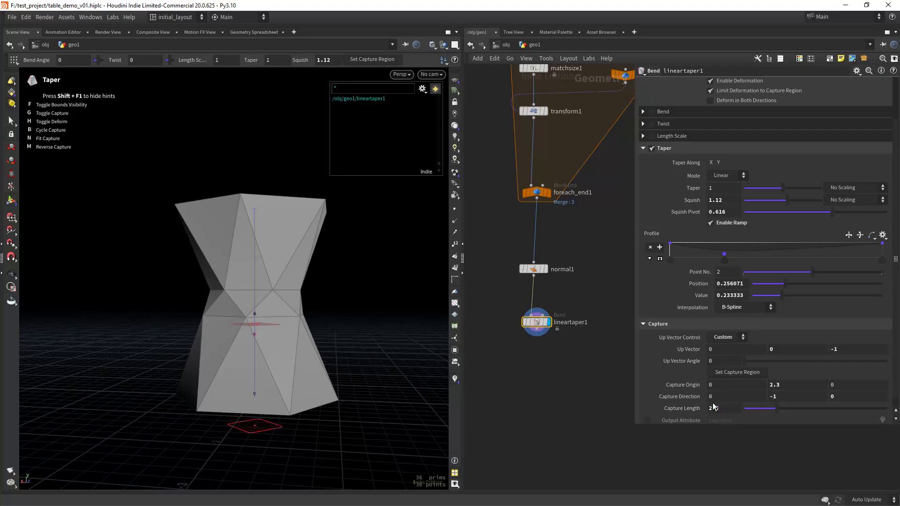
Step: Point lineartaper1's capture region upward with Capture Direction Y 1 and Capture Origin Y 0
{"action": "type", "text": "1"}
{"action": "key", "text": "Return"}
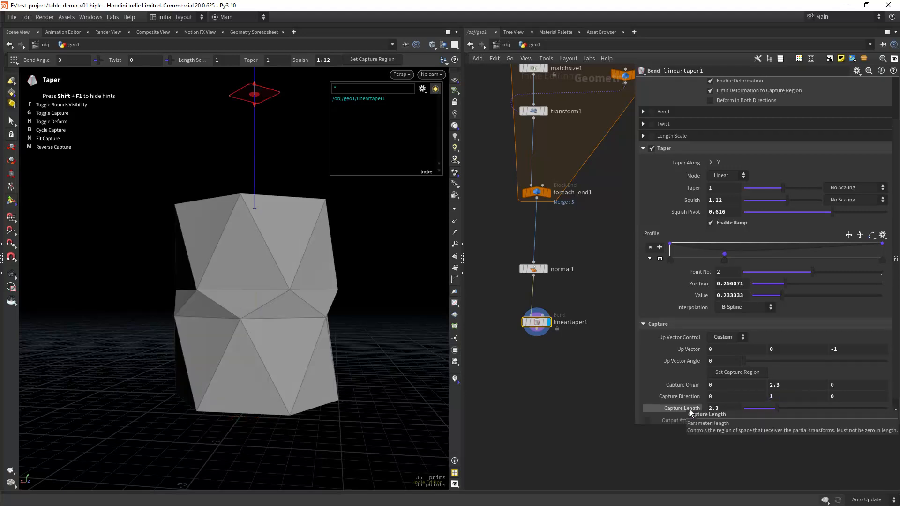
{"action": "left_click_drag", "start_coordinate": [783, 385], "coordinate": [673, 355]}
{"action": "type", "text": "0"}
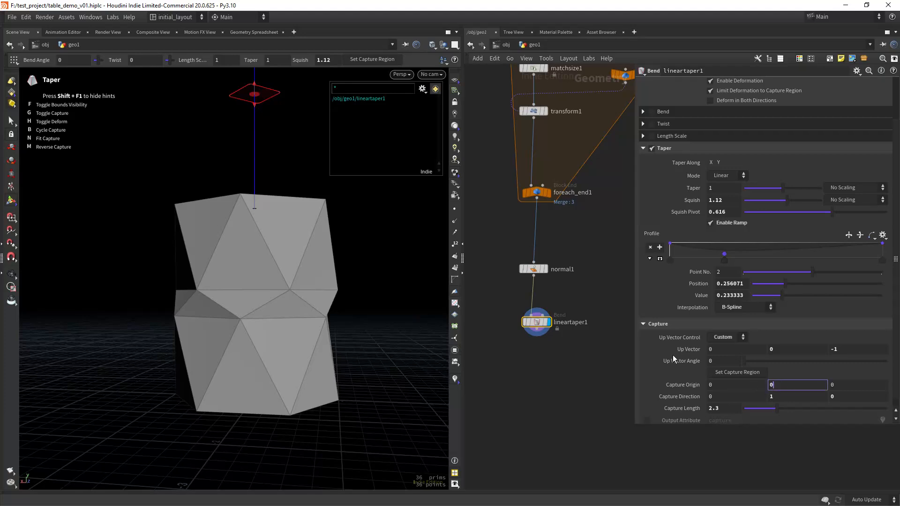
{"action": "key", "text": "Return"}
{"action": "key", "text": "Escape"}
{"action": "left_click_drag", "start_coordinate": [387, 282], "coordinate": [426, 308]}
{"action": "key", "text": "Return"}
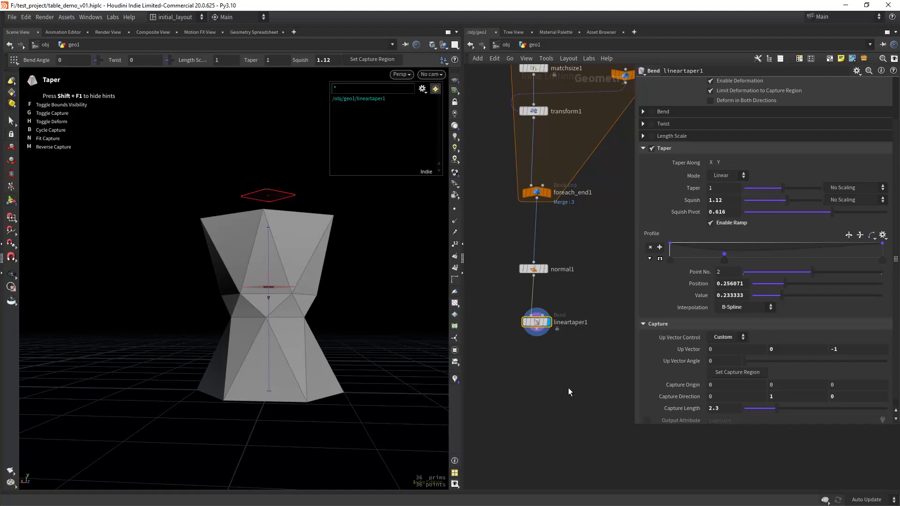
Step: Add a Fuse node below lineartaper1, connect lineartaper1 into it, and display its output
{"action": "scroll", "coordinate": [544, 338], "scroll_direction": "up", "scroll_amount": 5}
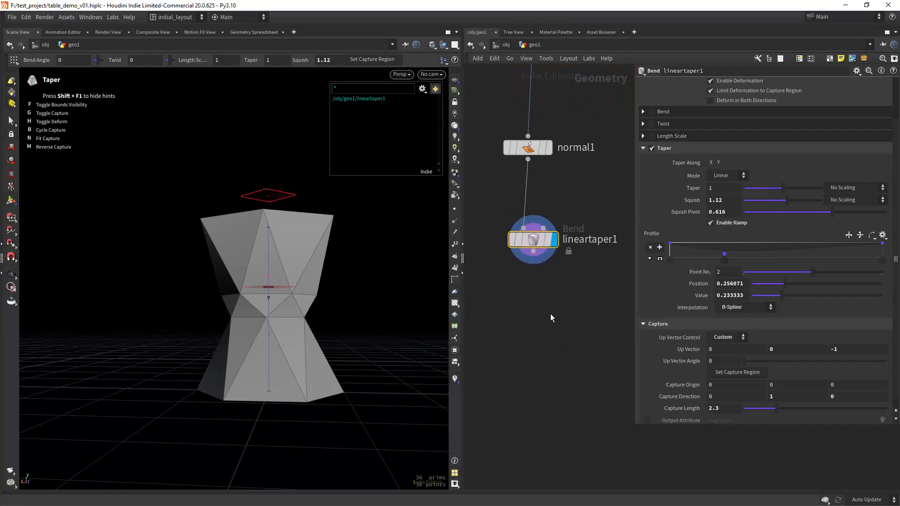
{"action": "key", "text": "Tab"}
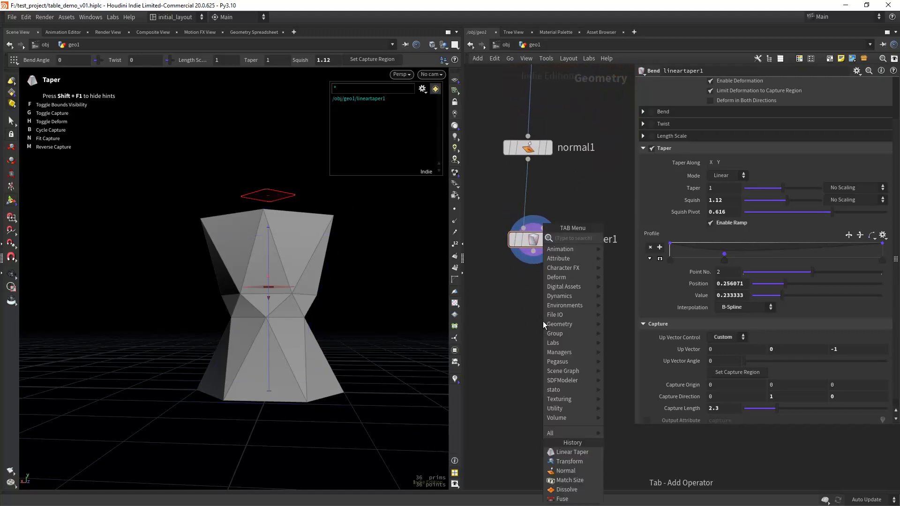
{"action": "type", "text": "fuse"}
{"action": "key", "text": "Return"}
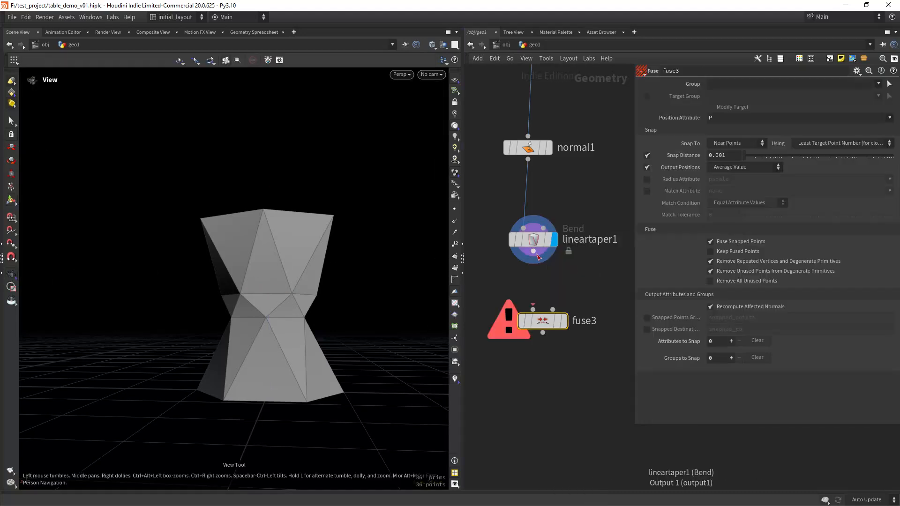
{"action": "left_click_drag", "start_coordinate": [533, 252], "coordinate": [544, 318]}
{"action": "left_click", "coordinate": [584, 297]}
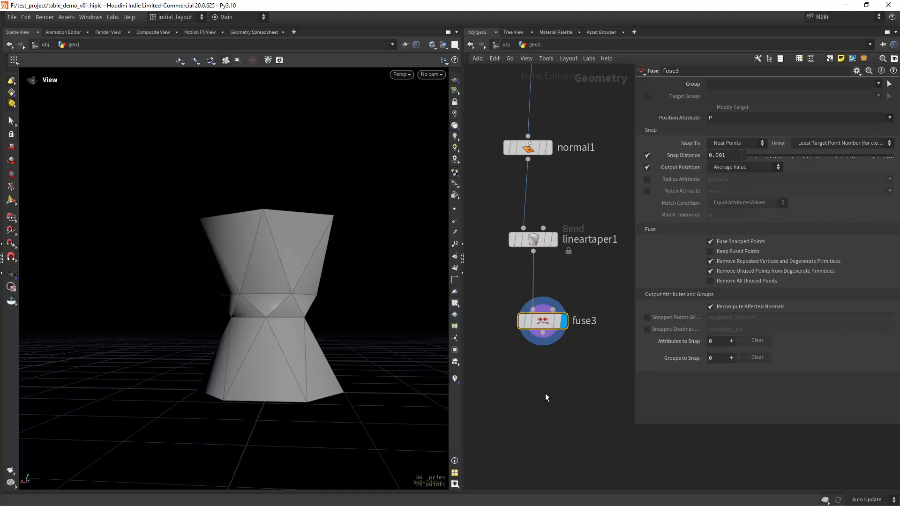
Step: Place a copy of normal1 below fuse3, connect fuse3 into it, and display its output
{"action": "middle_click_drag", "start_coordinate": [545, 394], "coordinate": [531, 324]}
{"action": "key", "text": "Tab"}
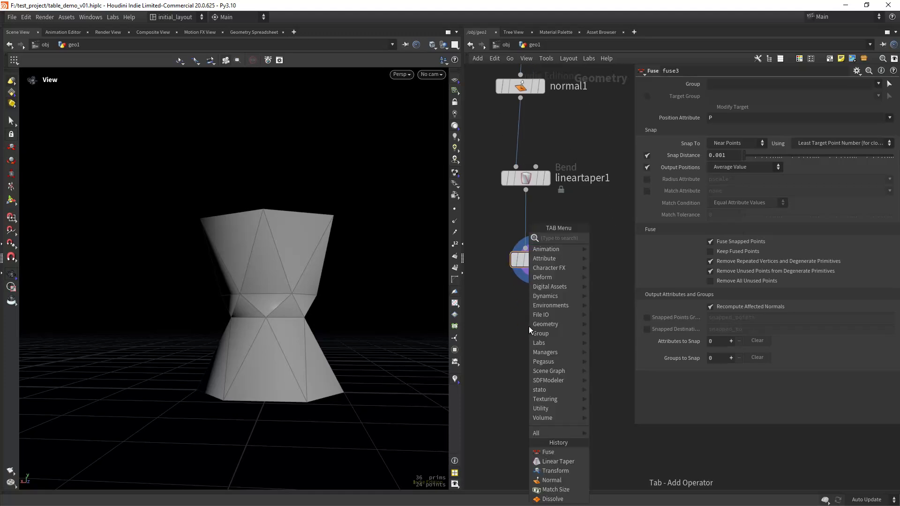
{"action": "type", "text": "norm"}
{"action": "key", "text": "Return"}
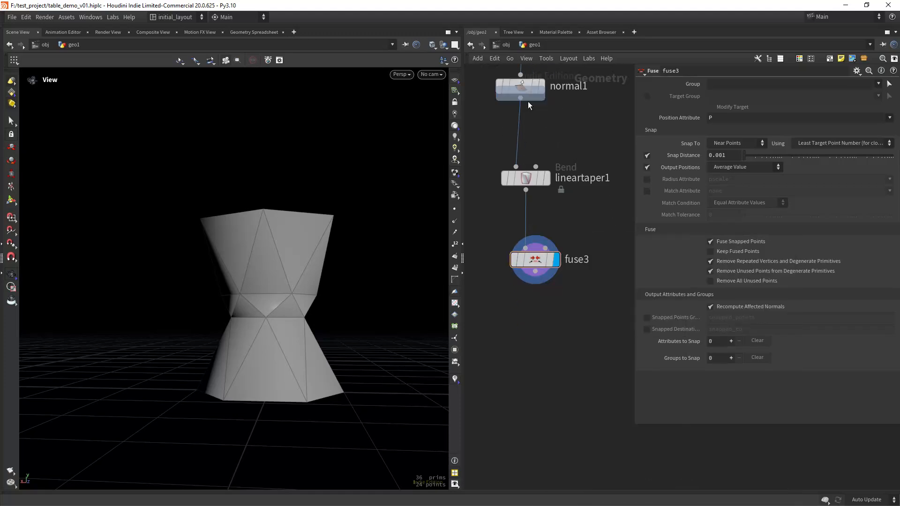
{"action": "left_click", "coordinate": [556, 343]}
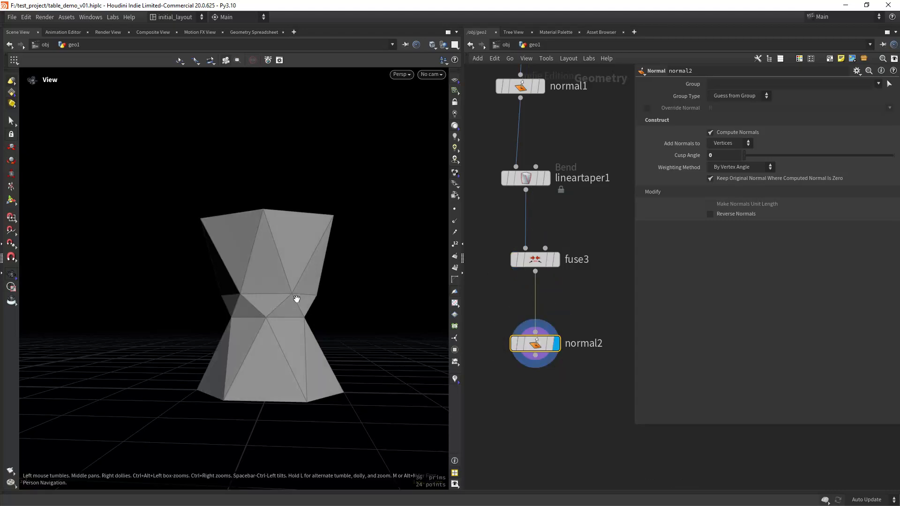
Step: Add a PolyFill node below normal2, connect normal2 into it, and display the capped shape
{"action": "left_click_drag", "start_coordinate": [297, 298], "coordinate": [326, 307]}
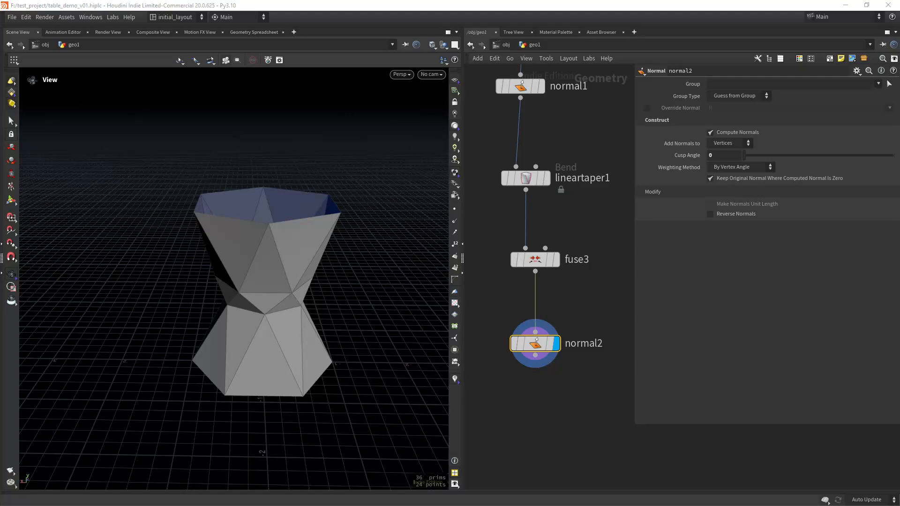
{"action": "scroll", "coordinate": [562, 339], "scroll_direction": "down", "scroll_amount": 2}
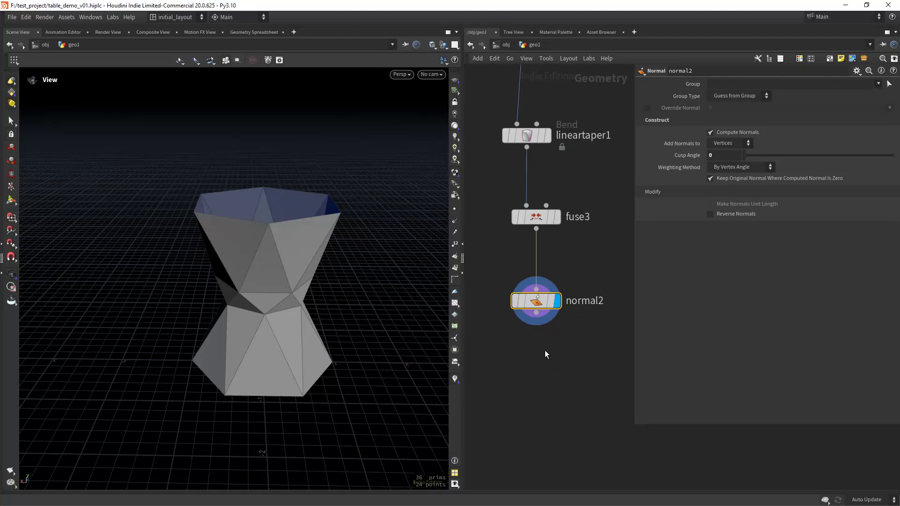
{"action": "key", "text": "Tab"}
{"action": "type", "text": "fill"}
{"action": "key", "text": "Down"}
{"action": "key", "text": "Down"}
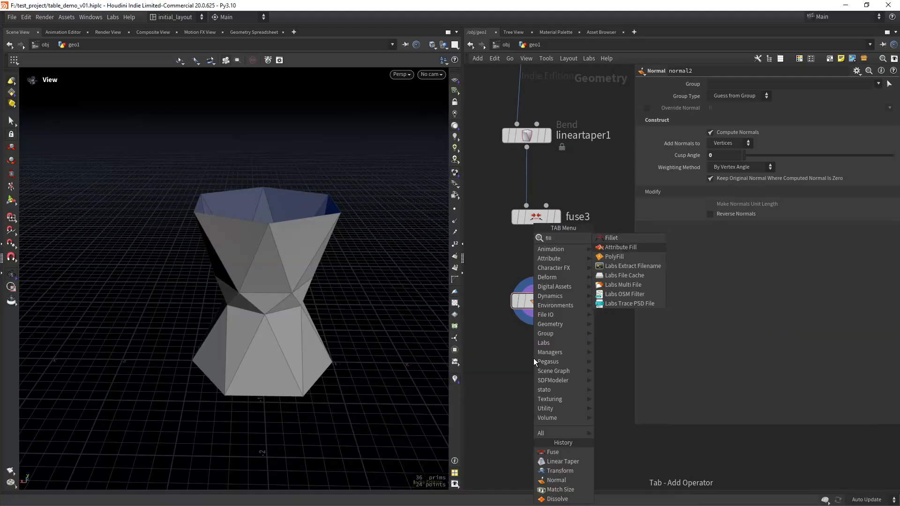
{"action": "key", "text": "Return"}
{"action": "left_click", "coordinate": [534, 358]}
{"action": "left_click_drag", "start_coordinate": [539, 313], "coordinate": [536, 347]}
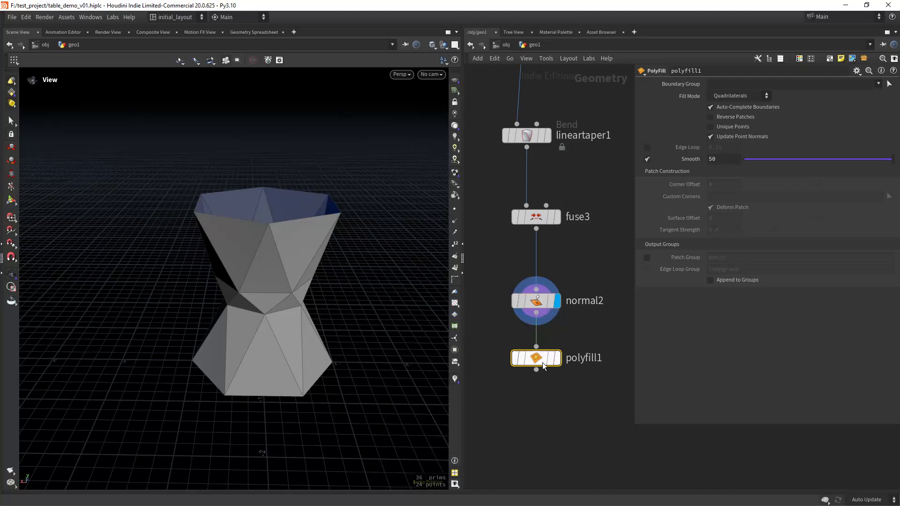
{"action": "left_click", "coordinate": [557, 358]}
Step: Set polyfill1's Fill Mode to Triangle Fan and check the cap in the viewport
{"action": "left_click", "coordinate": [740, 95]}
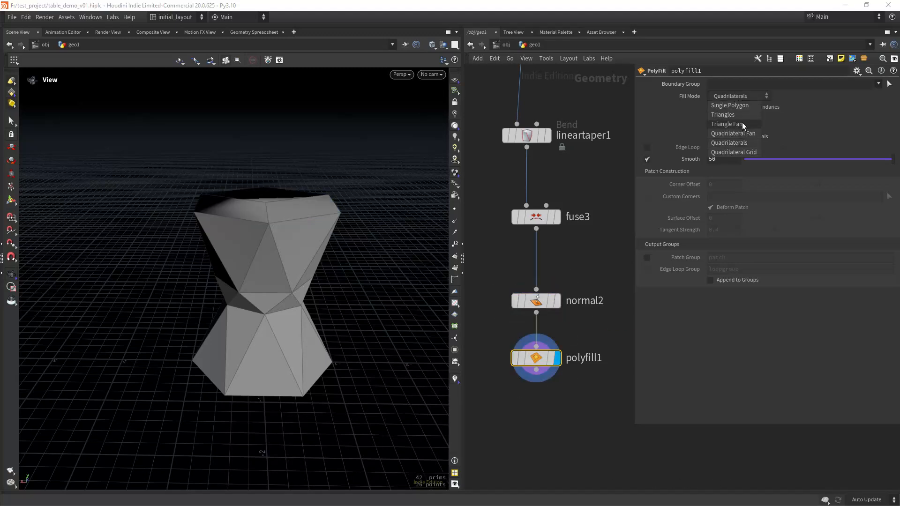
{"action": "left_click", "coordinate": [731, 124]}
{"action": "middle_click_drag", "start_coordinate": [333, 303], "coordinate": [336, 291]}
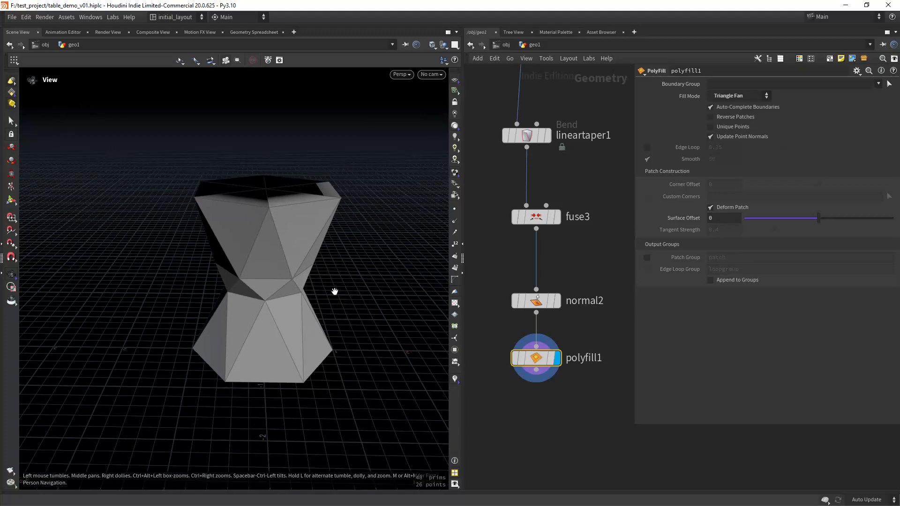
{"action": "right_click_drag", "start_coordinate": [342, 286], "coordinate": [333, 304]}
{"action": "middle_click_drag", "start_coordinate": [333, 303], "coordinate": [339, 291]}
Step: Add a PolyBevel node below polyfill1, connect polyfill1 into it, and display its output
{"action": "middle_click_drag", "start_coordinate": [539, 423], "coordinate": [535, 377]}
{"action": "key", "text": "Tab"}
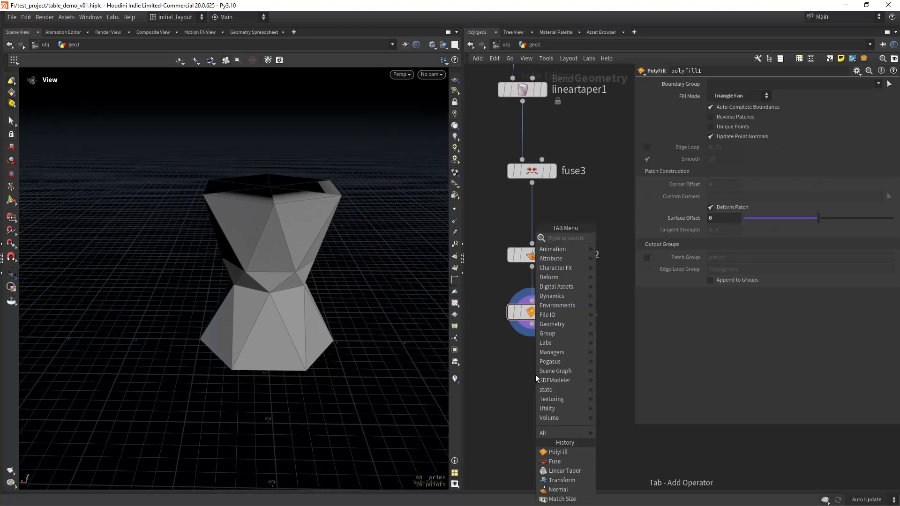
{"action": "type", "text": "polybevel"}
{"action": "key", "text": "Return"}
{"action": "left_click", "coordinate": [535, 376]}
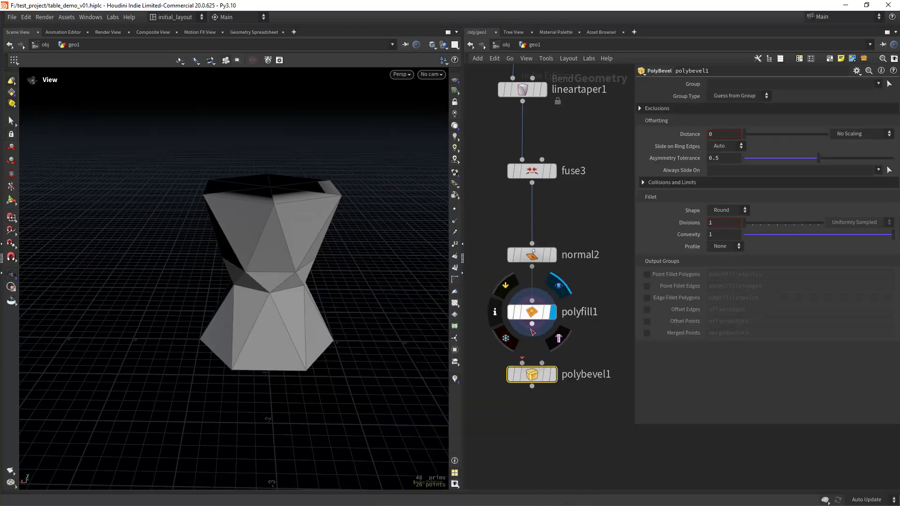
{"action": "left_click_drag", "start_coordinate": [532, 324], "coordinate": [522, 374]}
{"action": "left_click", "coordinate": [553, 374]}
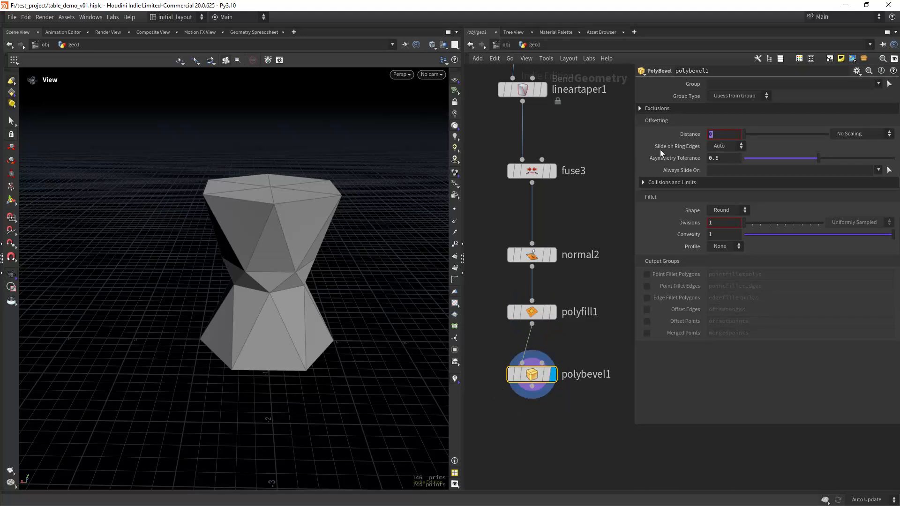
Step: Set polybevel1's bevel Distance to 0.1
{"action": "type", "text": ".0"}
{"action": "key", "text": "BackSpace"}
{"action": "type", "text": "1"}
{"action": "key", "text": "Return"}
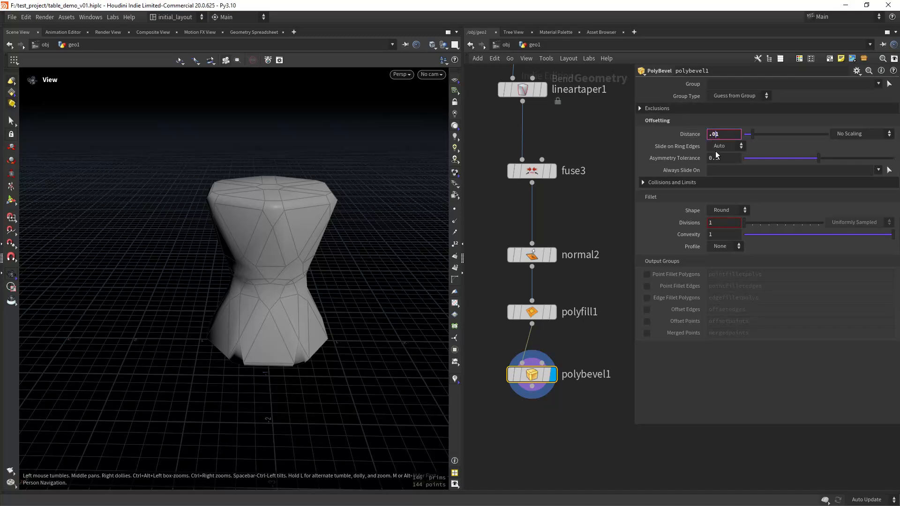
Step: Set polybevel1's bevel Distance to 0.015 and its fillet Divisions to 3
{"action": "type", "text": "5"}
{"action": "key", "text": "Return"}
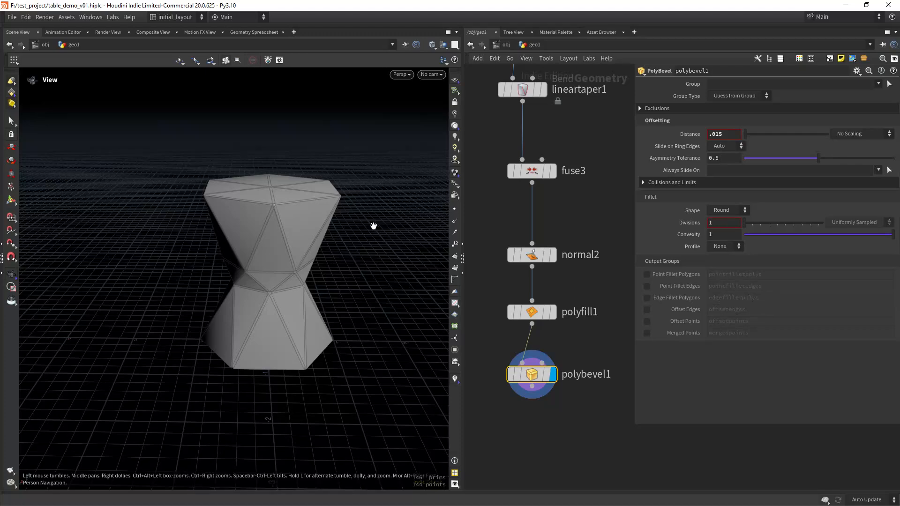
{"action": "left_click_drag", "start_coordinate": [716, 222], "coordinate": [598, 232]}
{"action": "type", "text": "3"}
{"action": "key", "text": "Return"}
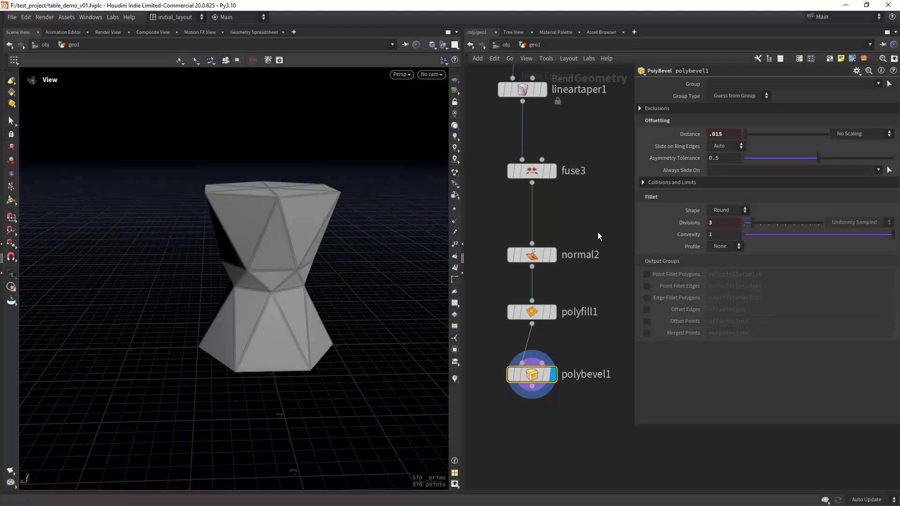
Step: Add a Labs Soften Normals node below polybevel1, connect polybevel1 into it, and display its output
{"action": "middle_click_drag", "start_coordinate": [545, 437], "coordinate": [535, 355]}
{"action": "key", "text": "Tab"}
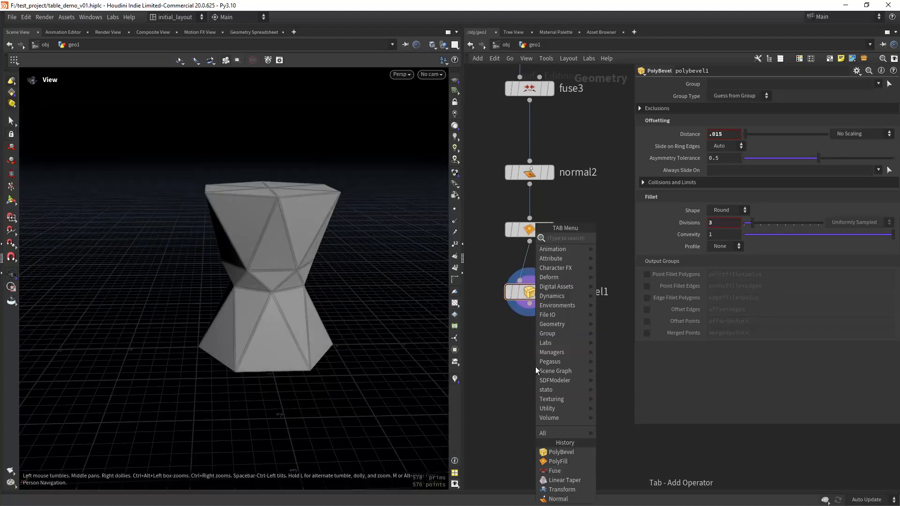
{"action": "type", "text": "sof"}
{"action": "key", "text": "Down"}
{"action": "key", "text": "Down"}
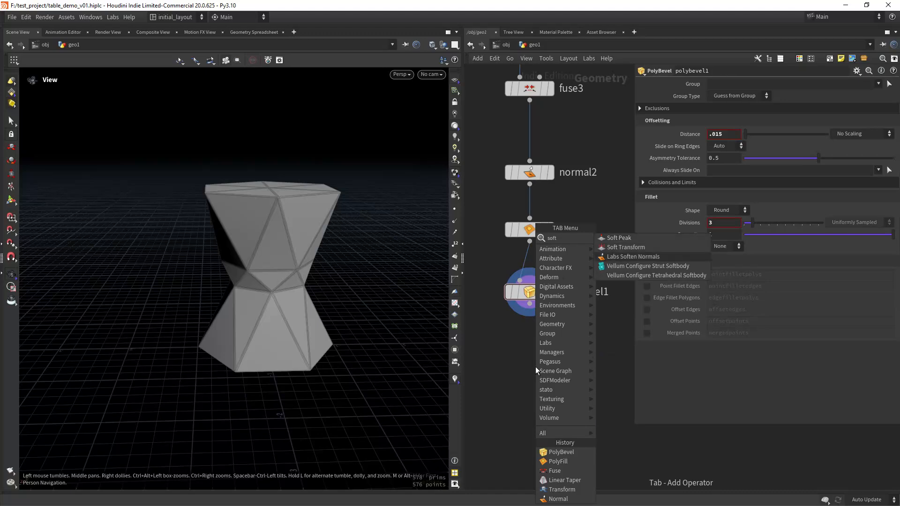
{"action": "key", "text": "Return"}
{"action": "left_click", "coordinate": [535, 366]}
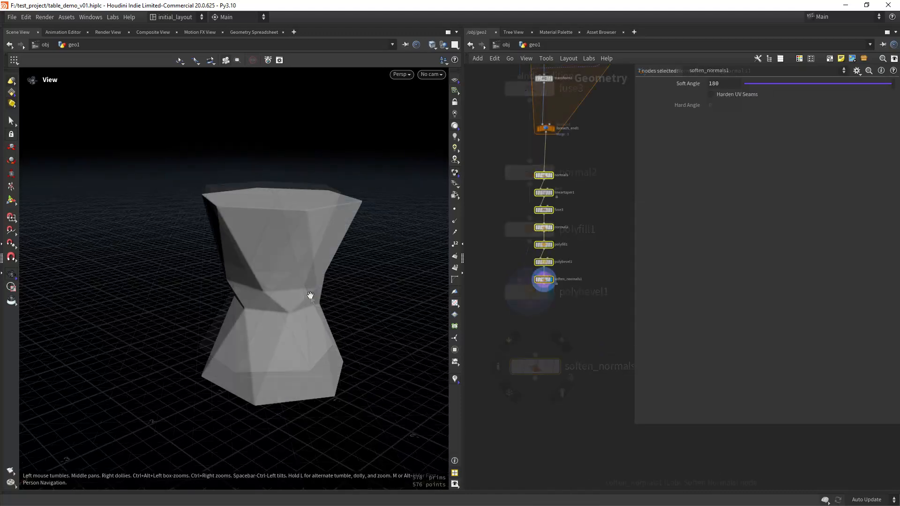
Step: Examine the softened table base from several angles and review the complete node network
{"action": "left_click_drag", "start_coordinate": [354, 275], "coordinate": [329, 296]}
{"action": "middle_click_drag", "start_coordinate": [584, 153], "coordinate": [572, 318]}
{"action": "scroll", "coordinate": [574, 254], "scroll_direction": "down", "scroll_amount": 8}
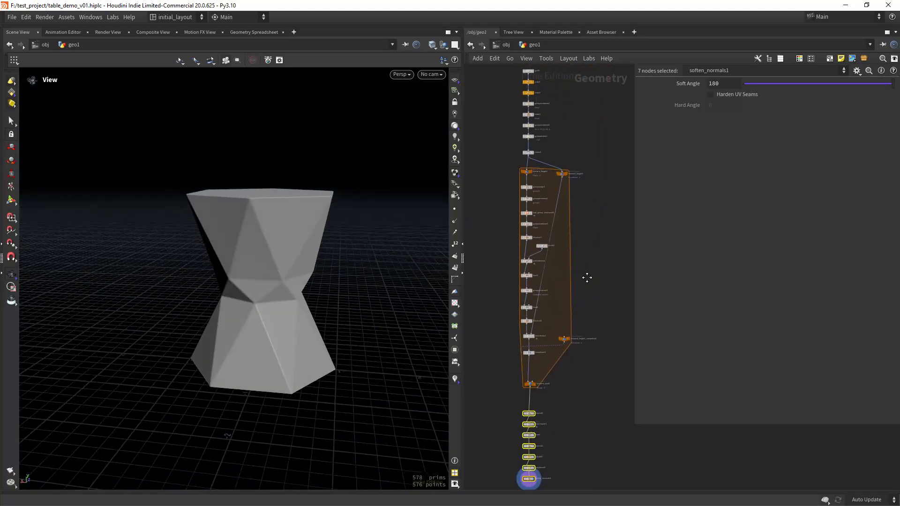
{"action": "left_click_drag", "start_coordinate": [324, 277], "coordinate": [226, 296]}
{"action": "right_click_drag", "start_coordinate": [311, 283], "coordinate": [307, 303]}
{"action": "left_click_drag", "start_coordinate": [307, 304], "coordinate": [307, 265]}
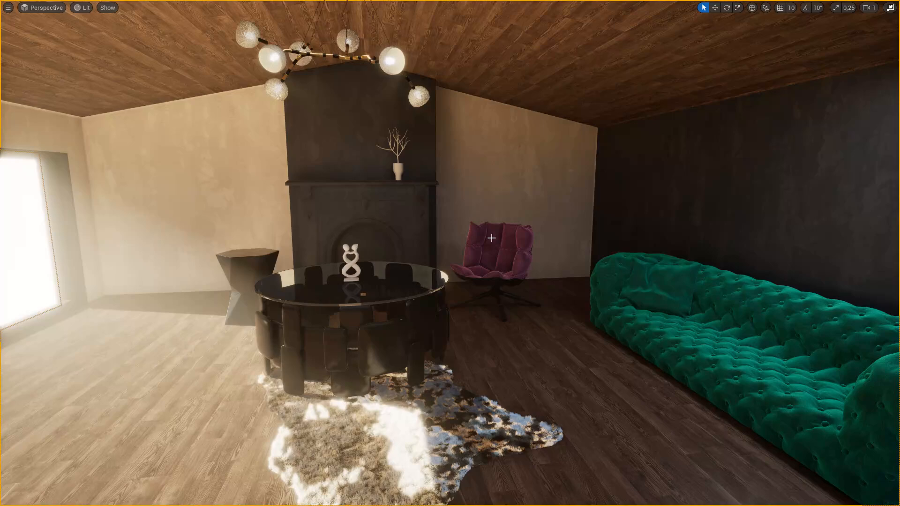
Step: Switch to Unreal Editor and examine the furnished room from several angles, focusing on the round glass table and the faceted side table
{"action": "scroll", "coordinate": [473, 255], "scroll_direction": "up", "scroll_amount": 5}
{"action": "left_click_drag", "start_coordinate": [454, 272], "coordinate": [432, 273], "text": "alt"}
{"action": "scroll", "coordinate": [431, 282], "scroll_direction": "up", "scroll_amount": 4}
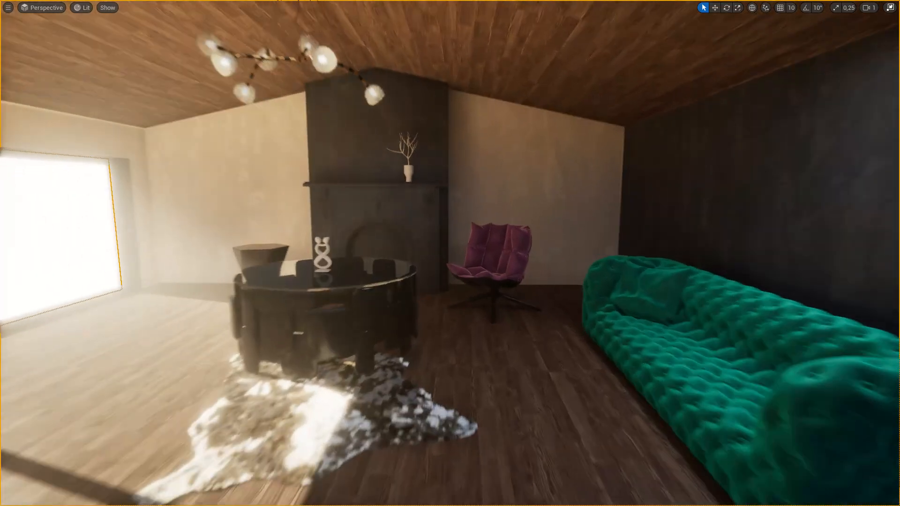
{"action": "left_click_drag", "start_coordinate": [375, 307], "coordinate": [398, 305], "text": "alt"}
{"action": "left_click", "coordinate": [398, 304]}
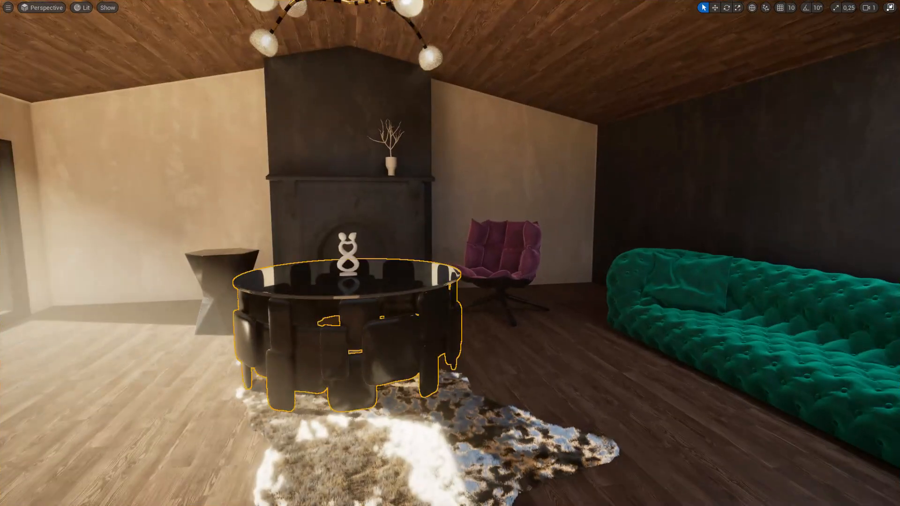
{"action": "key", "text": "f"}
{"action": "scroll", "coordinate": [539, 271], "scroll_direction": "down", "scroll_amount": 6}
{"action": "left_click_drag", "start_coordinate": [539, 271], "coordinate": [492, 287], "text": "alt"}
{"action": "left_click", "coordinate": [282, 320]}
{"action": "scroll", "coordinate": [540, 251], "scroll_direction": "down", "scroll_amount": 5}
{"action": "middle_click_drag", "start_coordinate": [492, 287], "coordinate": [510, 271]}
{"action": "scroll", "coordinate": [510, 271], "scroll_direction": "up", "scroll_amount": 3}
{"action": "left_click_drag", "start_coordinate": [518, 287], "coordinate": [462, 313], "text": "alt"}
{"action": "scroll", "coordinate": [501, 278], "scroll_direction": "down", "scroll_amount": 4}
{"action": "scroll", "coordinate": [482, 293], "scroll_direction": "down", "scroll_amount": 3}
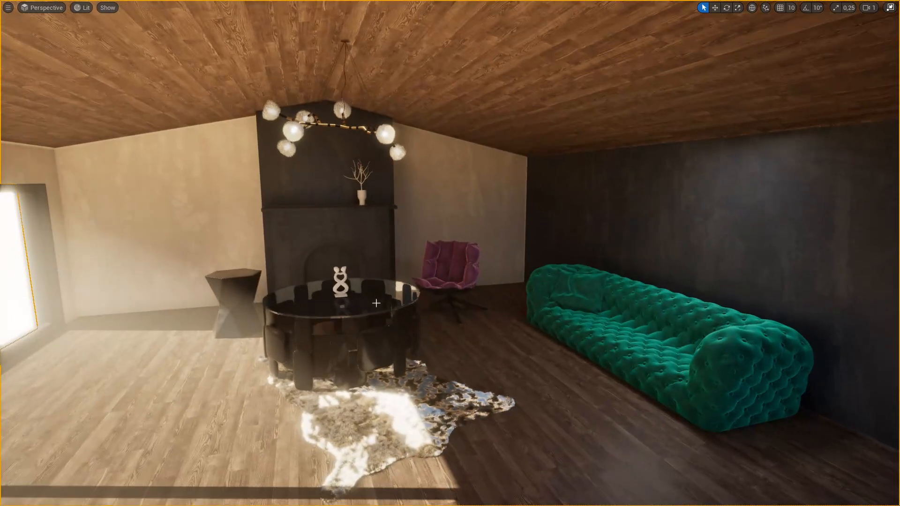